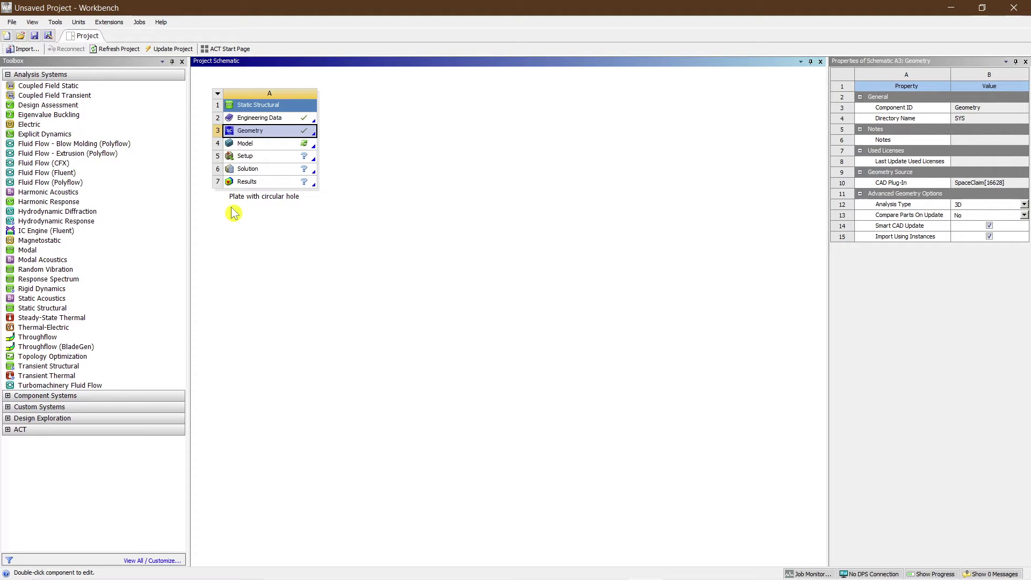
Open the Engineering Data to review the Structural Steel material and its properties, and return to the project schematic
double_click(266, 118)
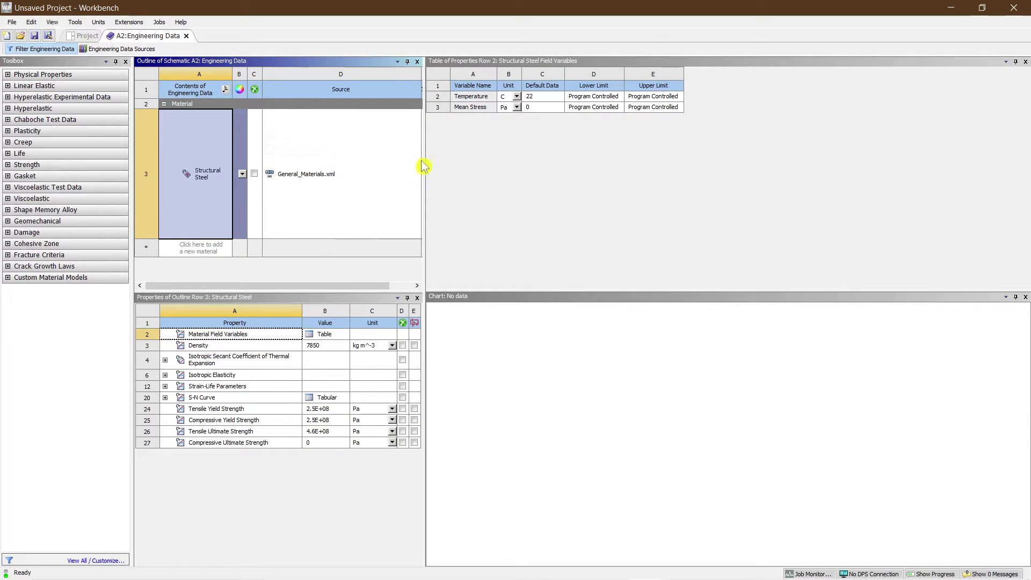
drag(426, 165, 776, 185)
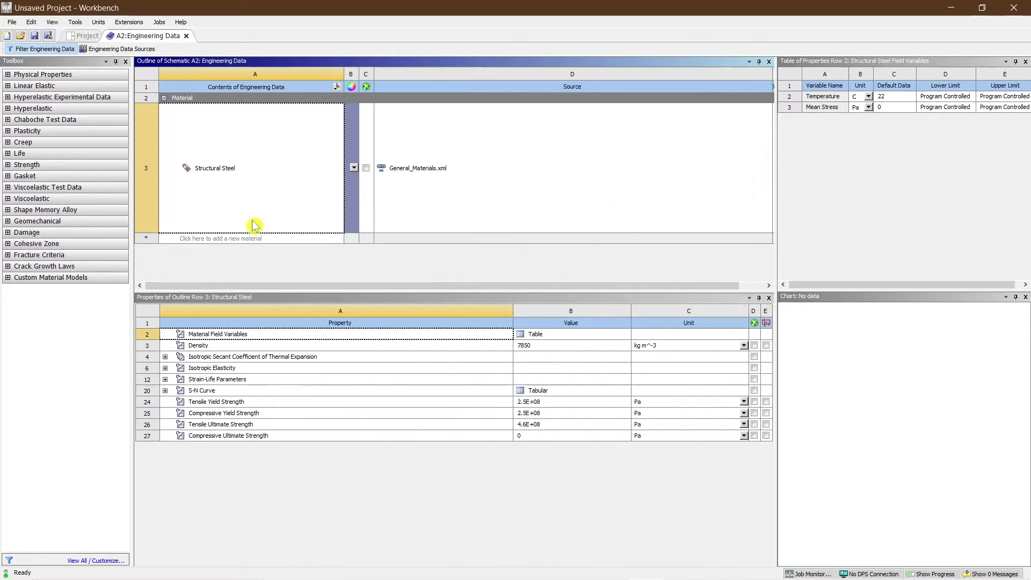
drag(144, 234, 145, 127)
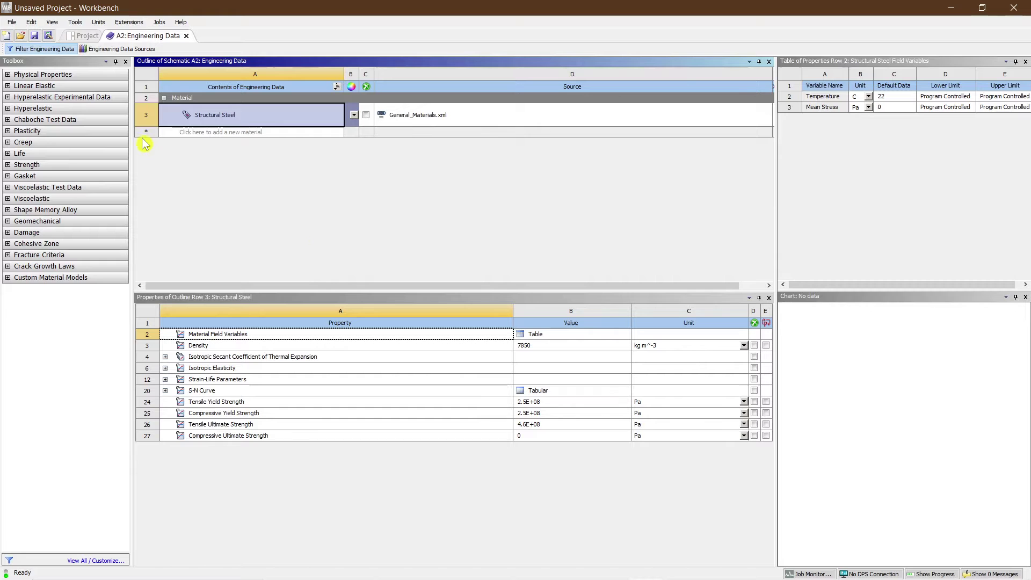
click(86, 36)
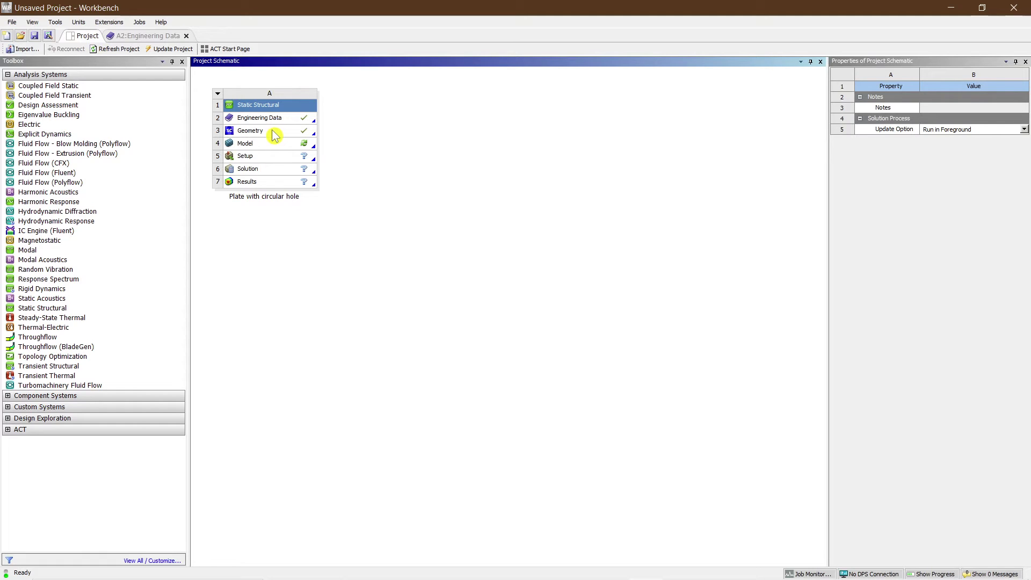
Switch to SpaceClaim and place the sketch grid on the XY plane, viewed along the Z axis
mouse_move(672, 575)
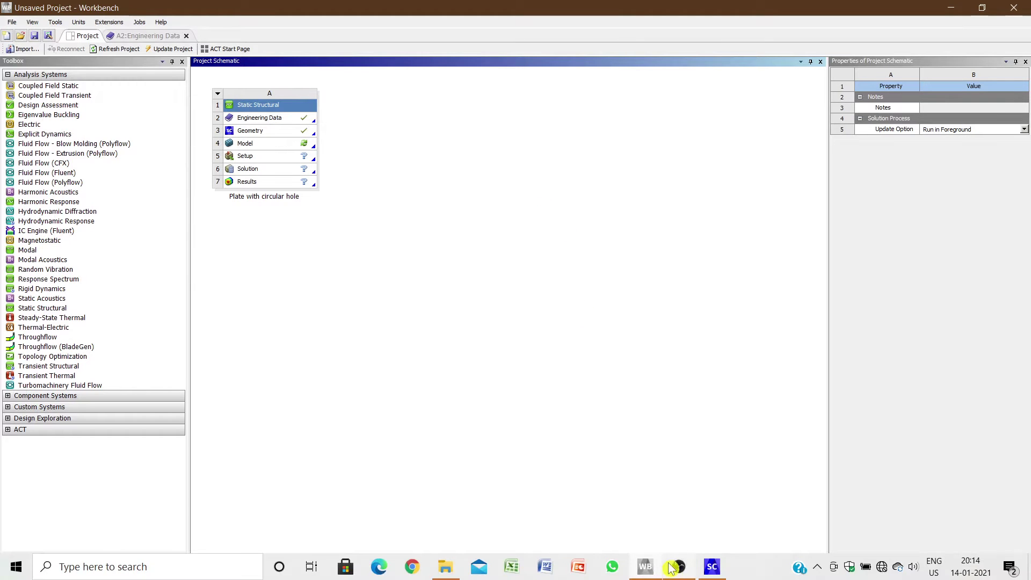
click(713, 577)
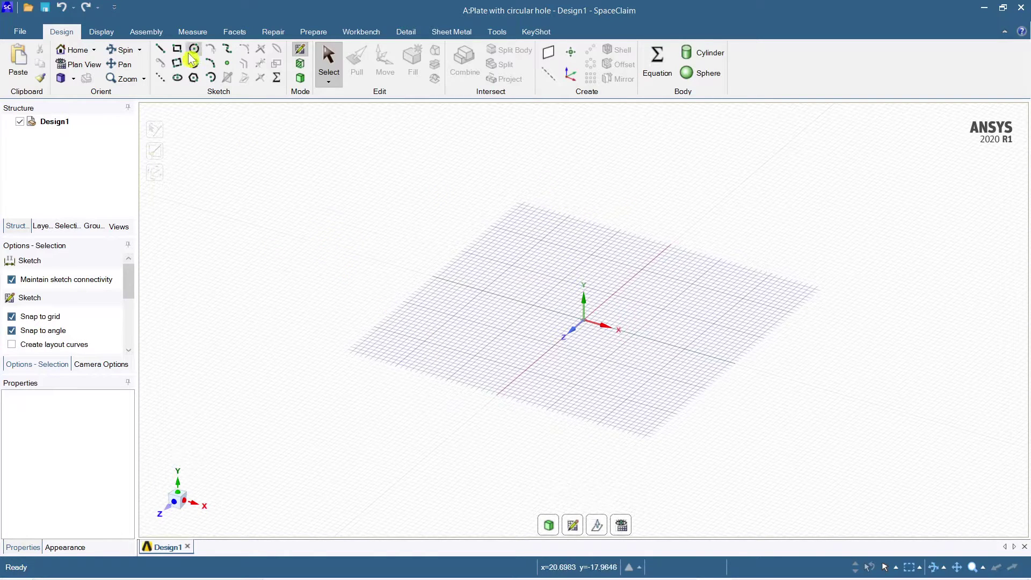
click(85, 65)
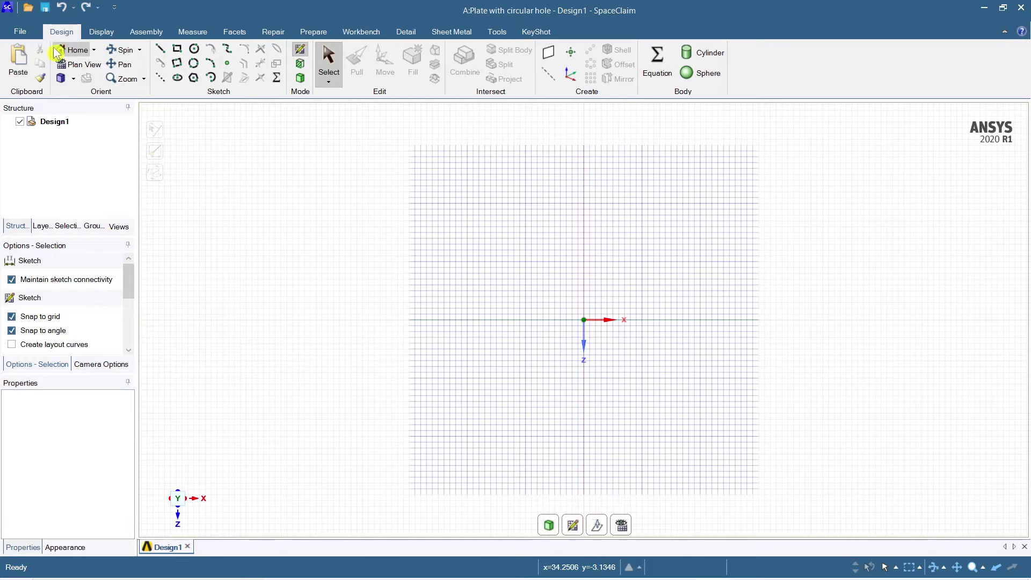
click(60, 78)
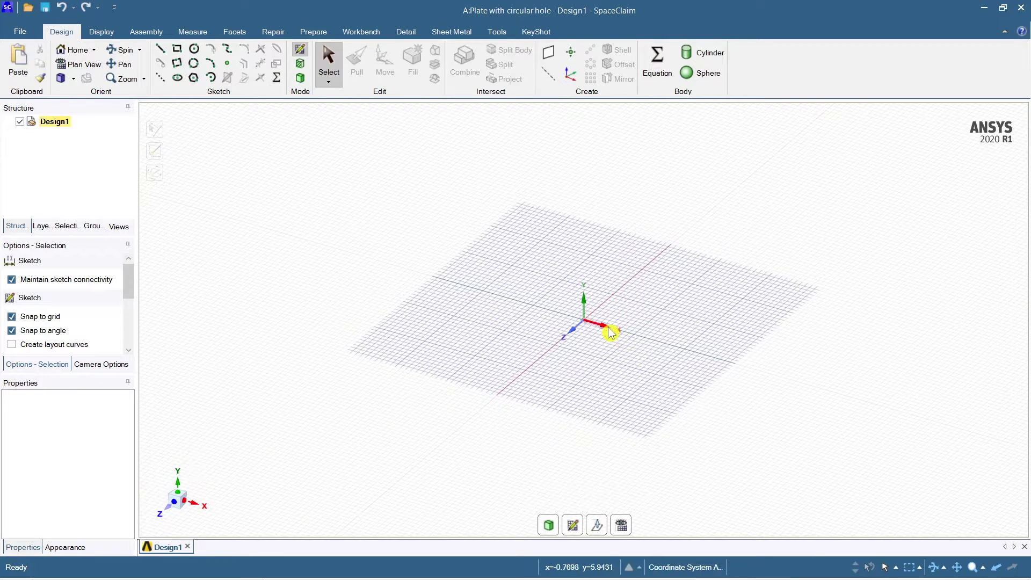
click(177, 509)
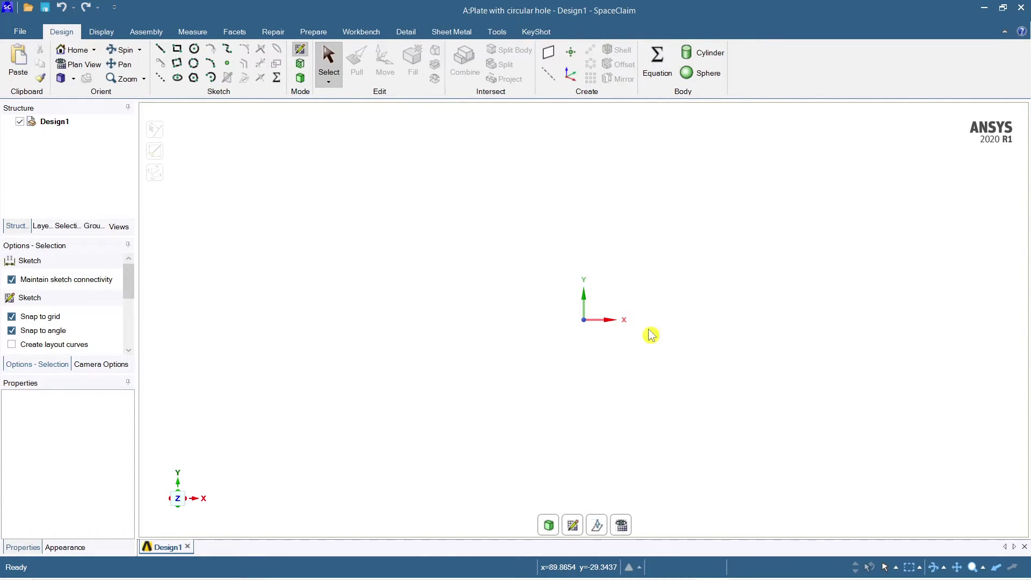
click(572, 525)
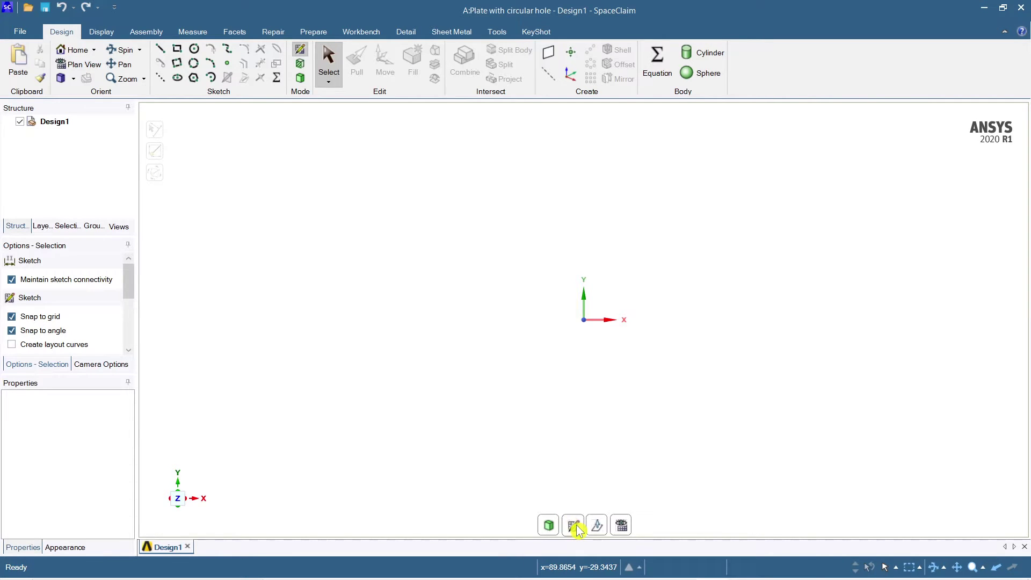
click(584, 319)
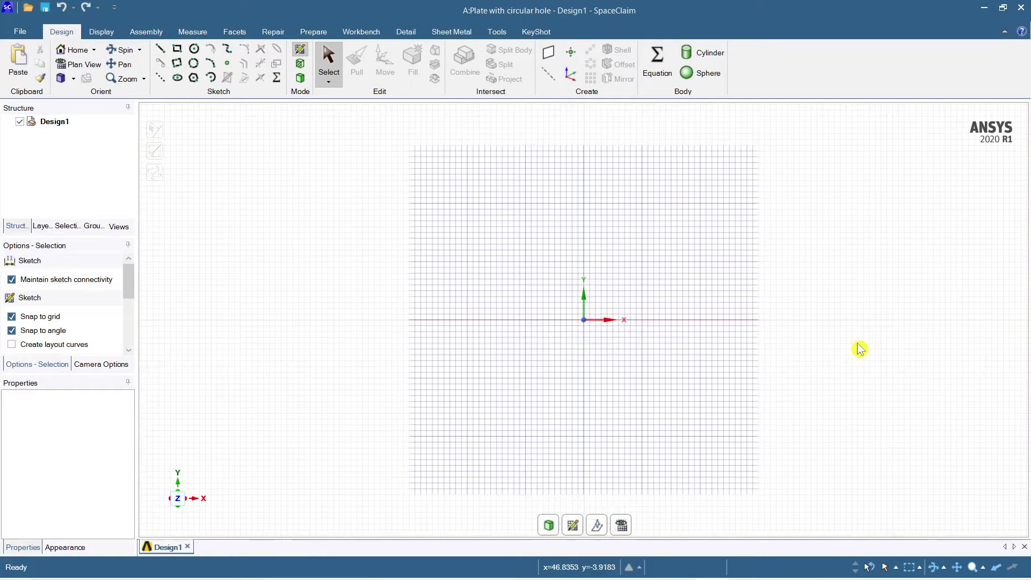
Sketch a 100 mm by 100 mm rectangle defined from its center at the origin
click(162, 51)
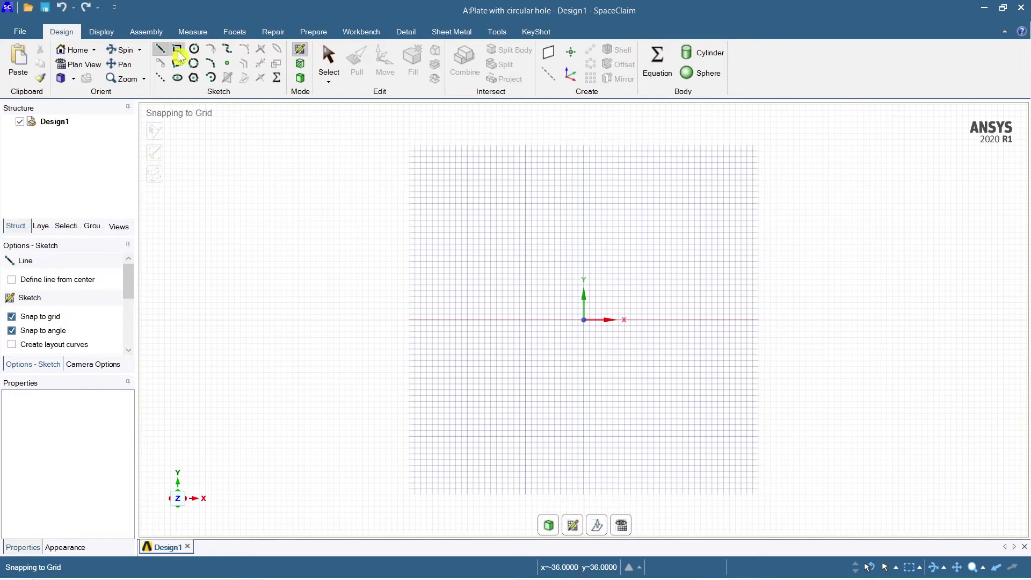
click(178, 52)
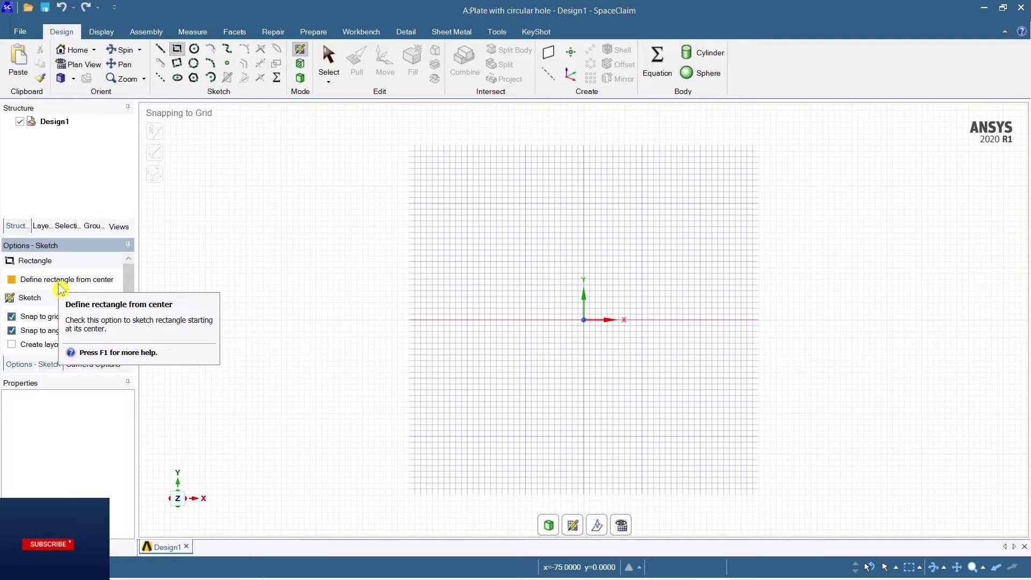
click(38, 281)
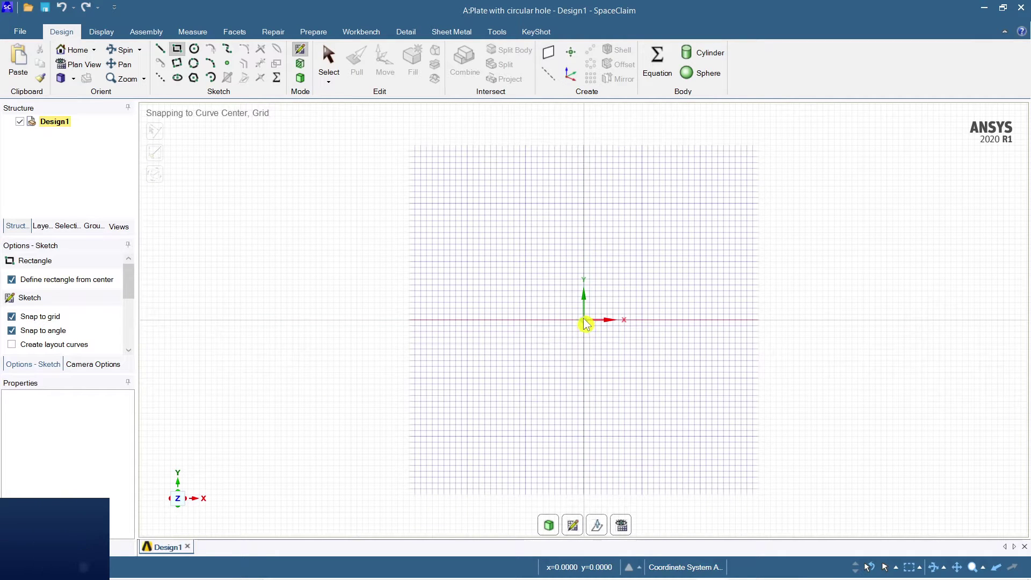
click(571, 303)
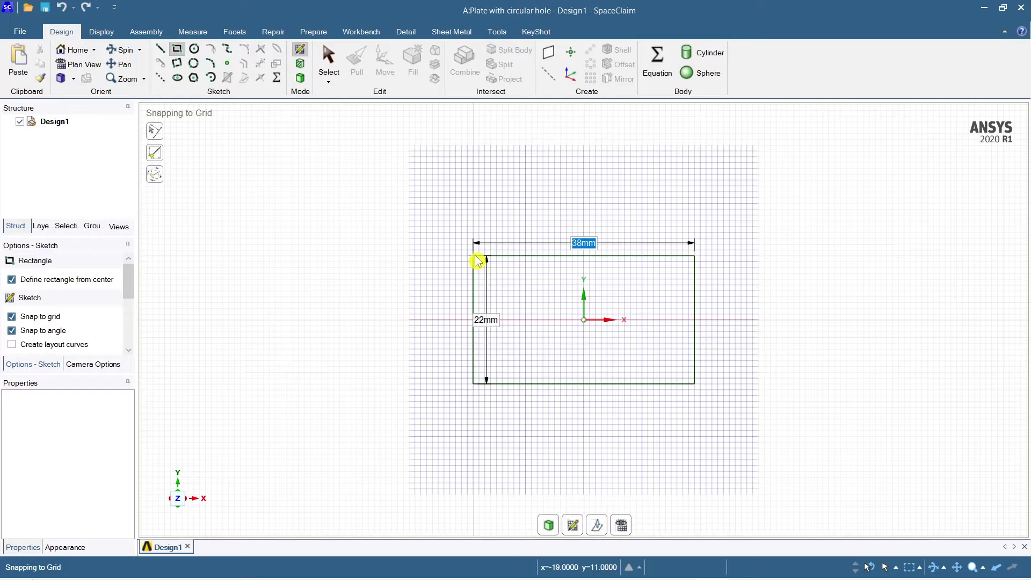
text(100)
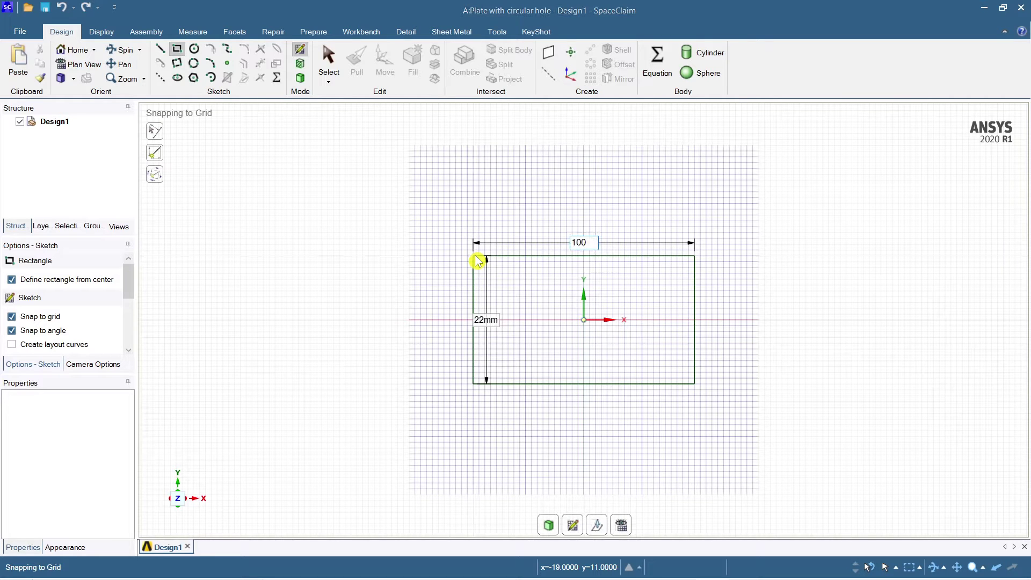
key(Tab)
text(100)
key(Return)
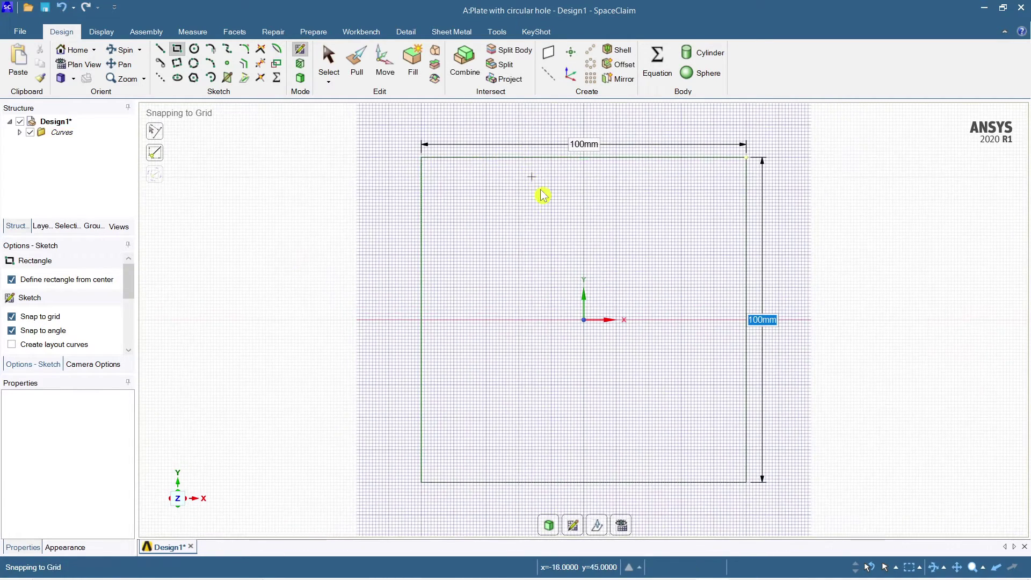
Set the rectangle's width to 200 mm and convert the closed sketch into a surface in 3D mode
click(583, 145)
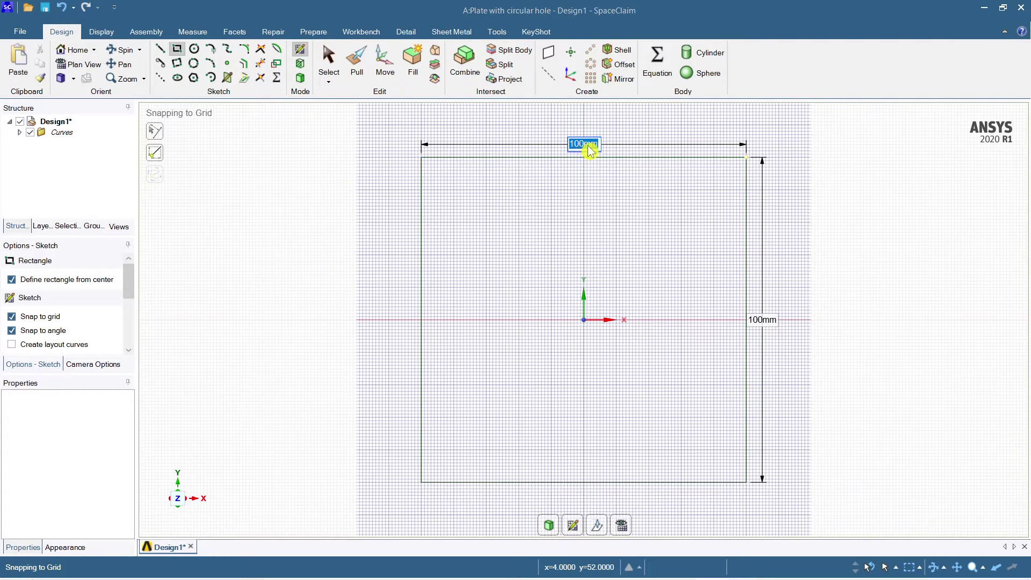
click(584, 144)
text(2)
key(Return)
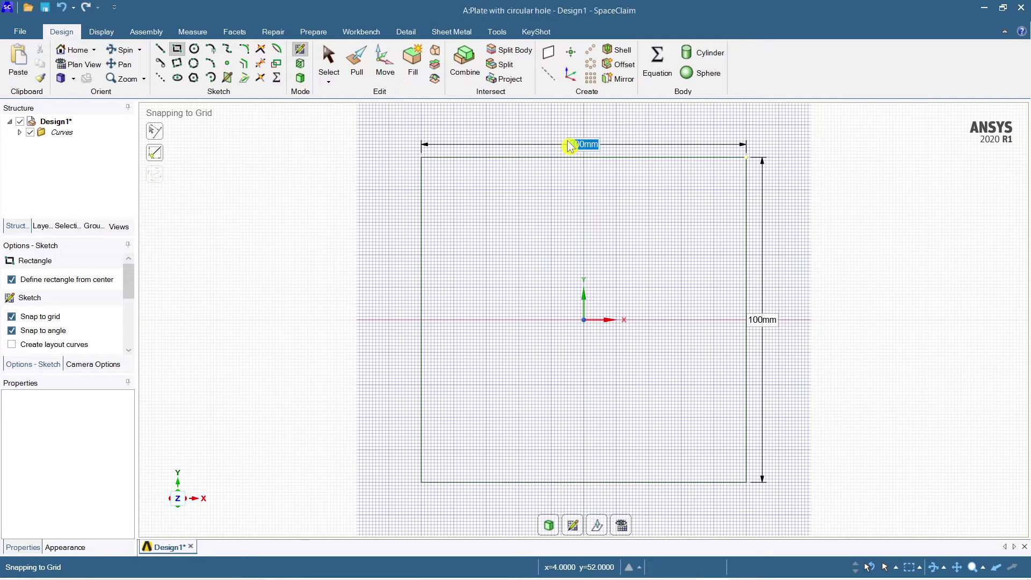
scroll(658, 237, down, 3)
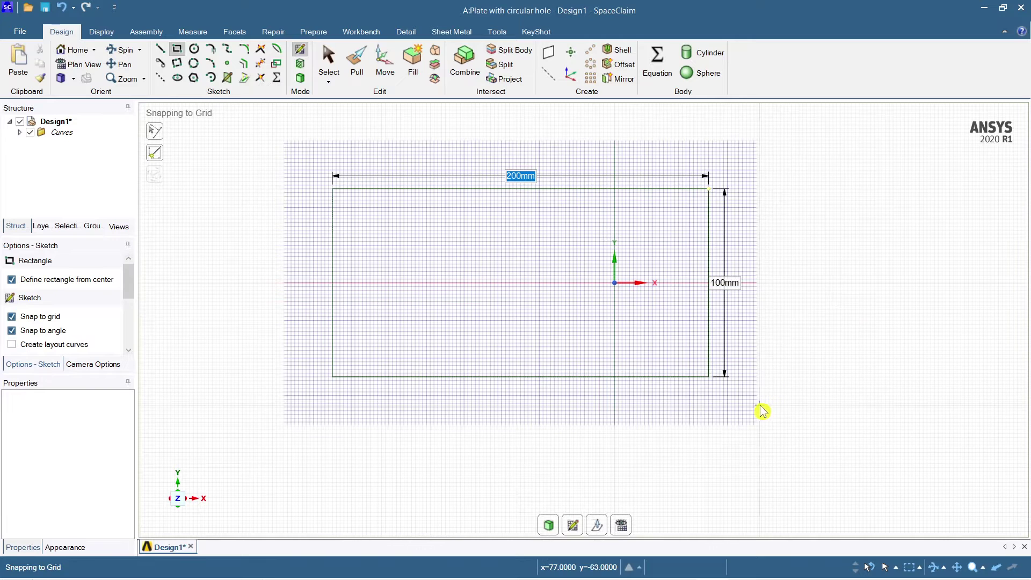
click(549, 527)
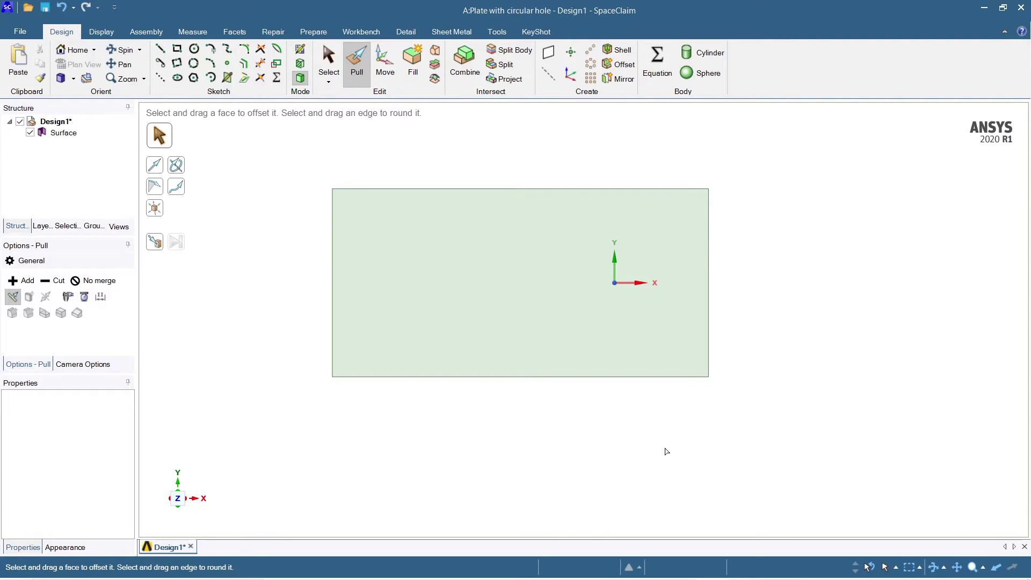
Undo the surface conversion, the width change and the rectangle to get back to an empty sketch
key(ctrl+z)
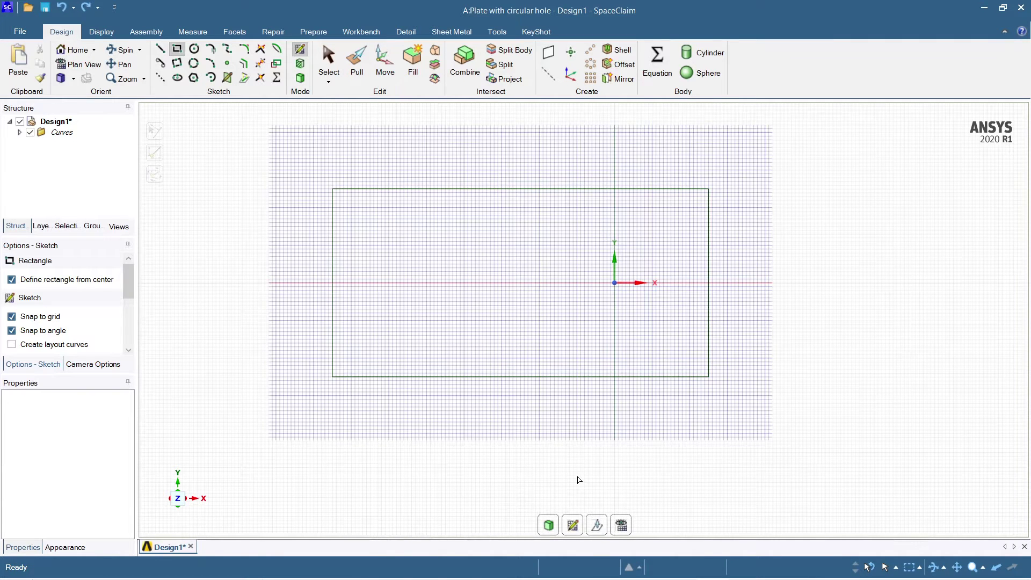
key(ctrl+z)
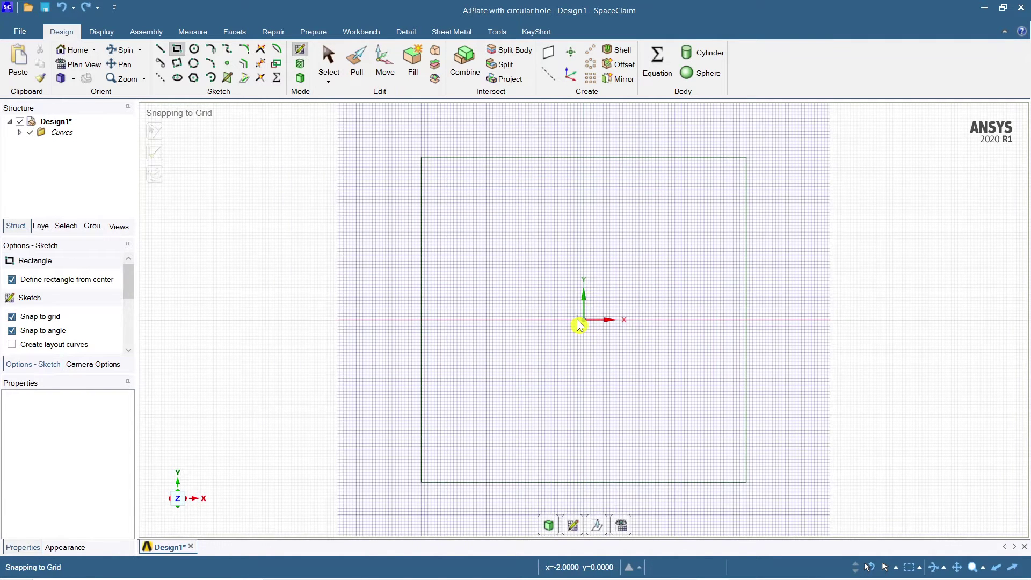
key(ctrl+z)
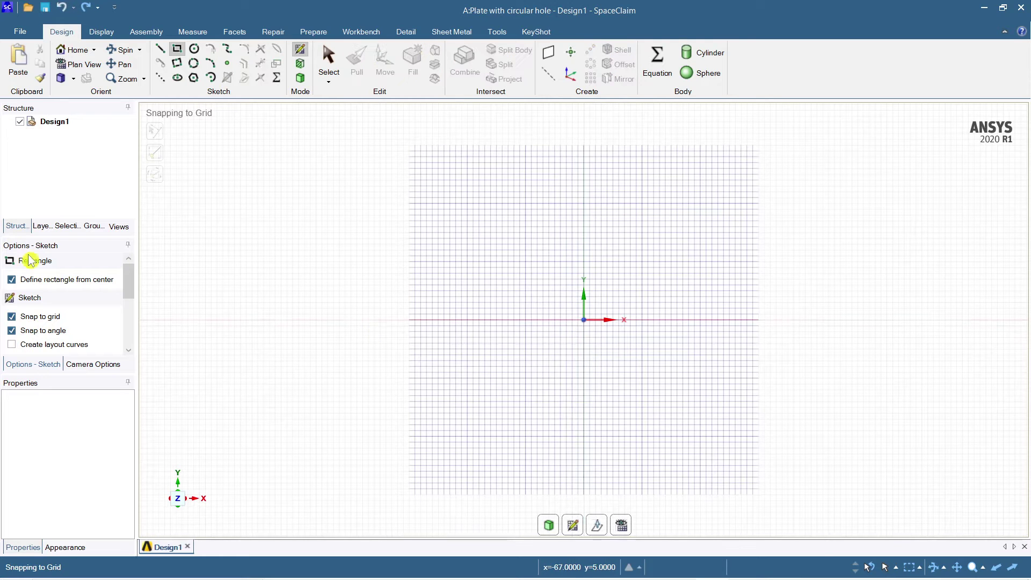
Sketch a rectangle 200 mm wide and 100 mm high, defined from its center at the origin
click(181, 54)
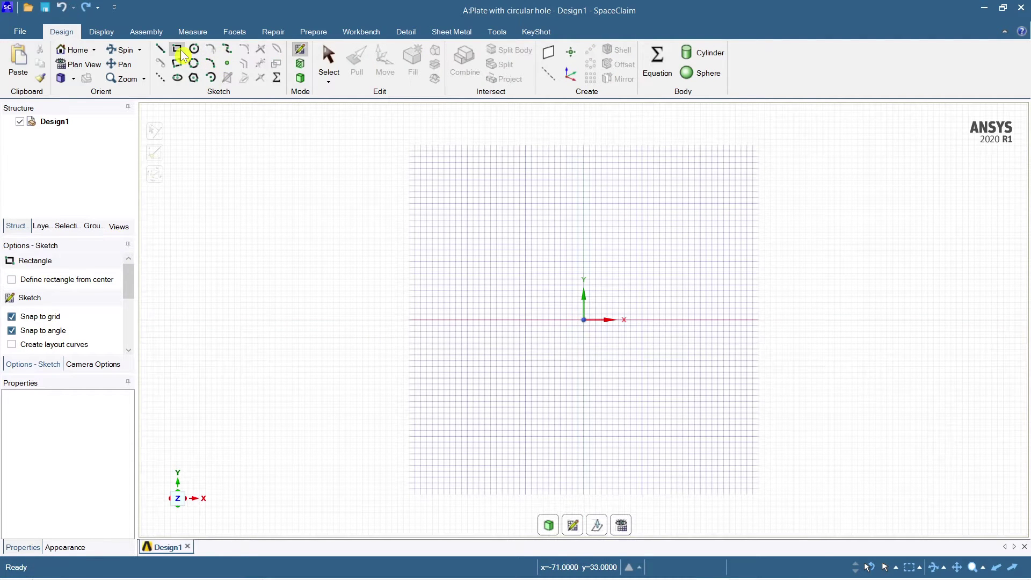
click(583, 321)
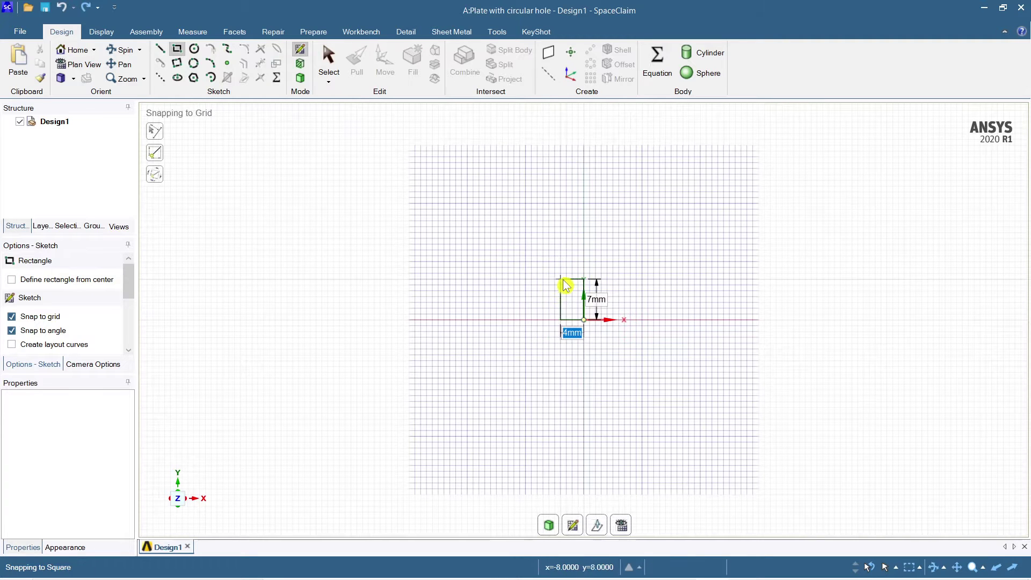
key(Escape)
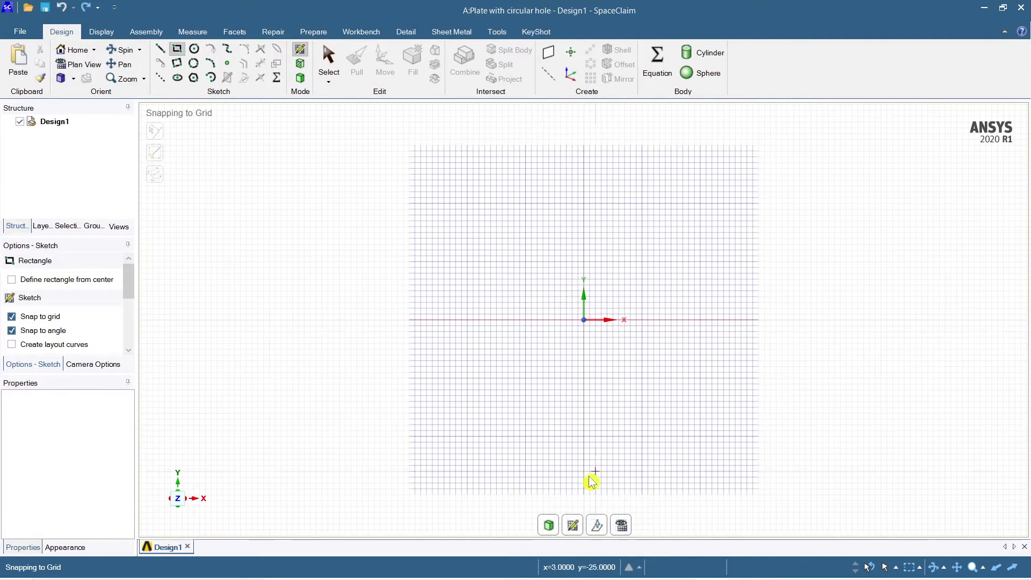
click(51, 280)
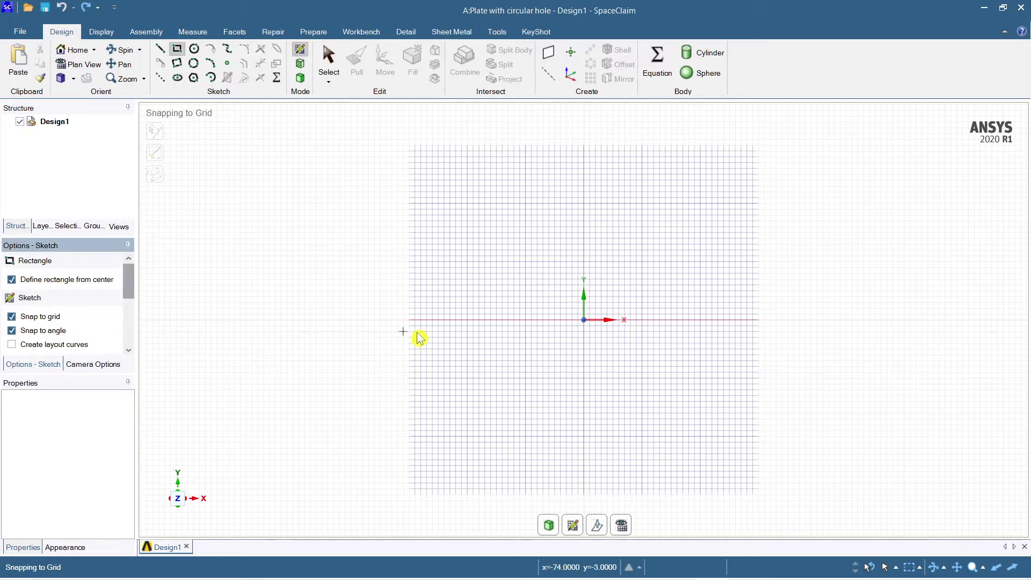
click(584, 320)
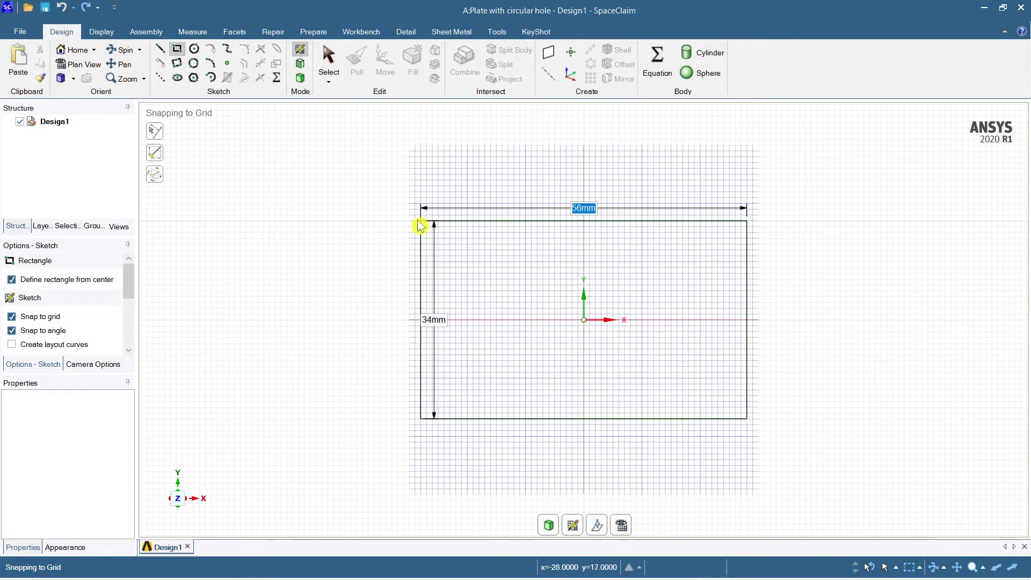
text(200)
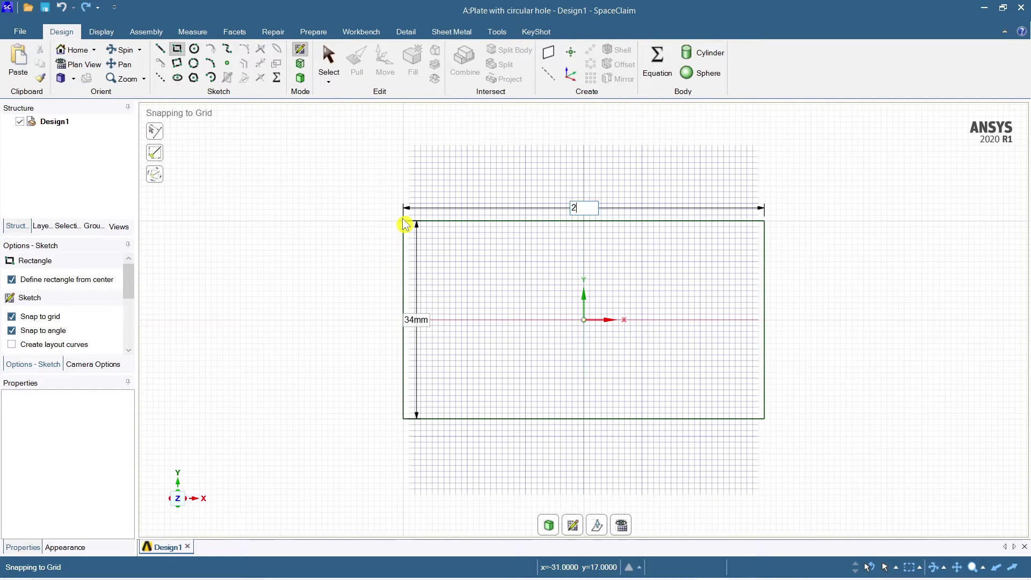
key(Tab)
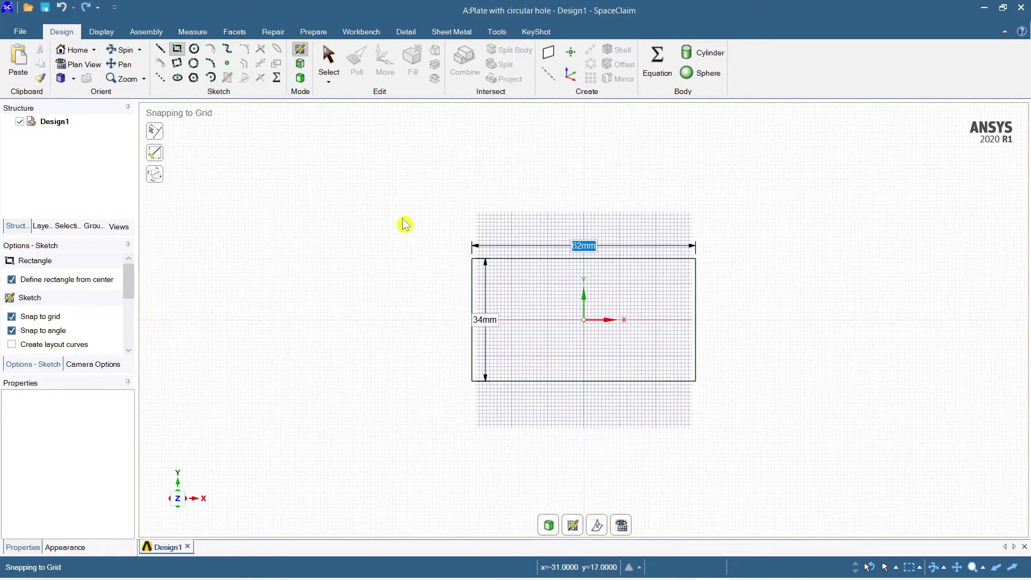
text(100)
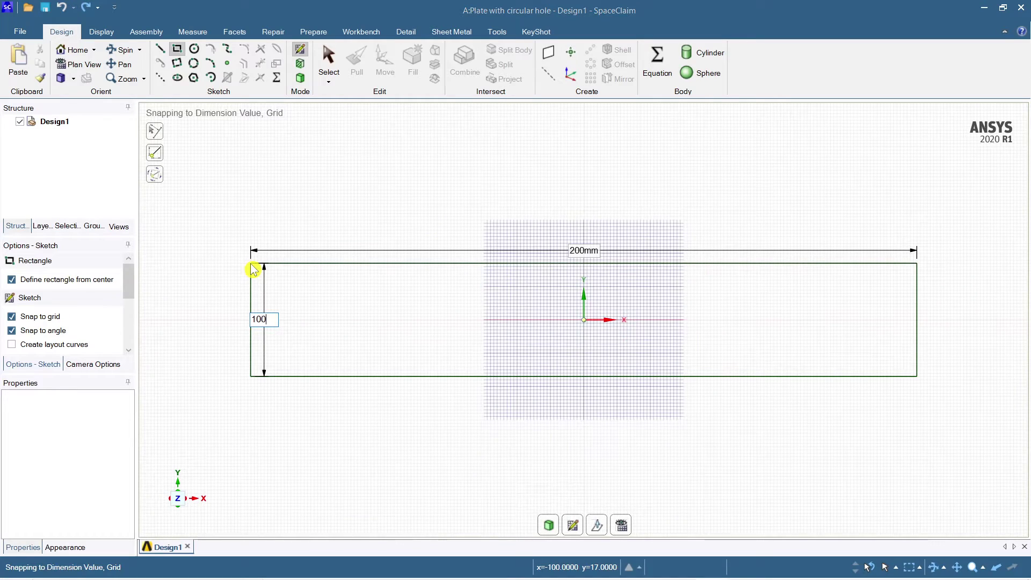
key(Return)
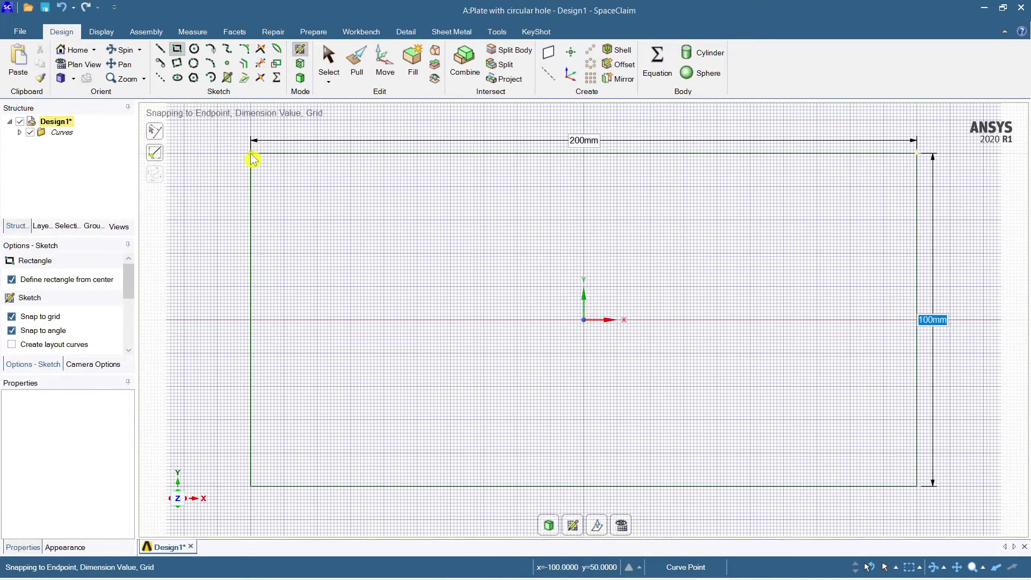
scroll(755, 317, down, 4)
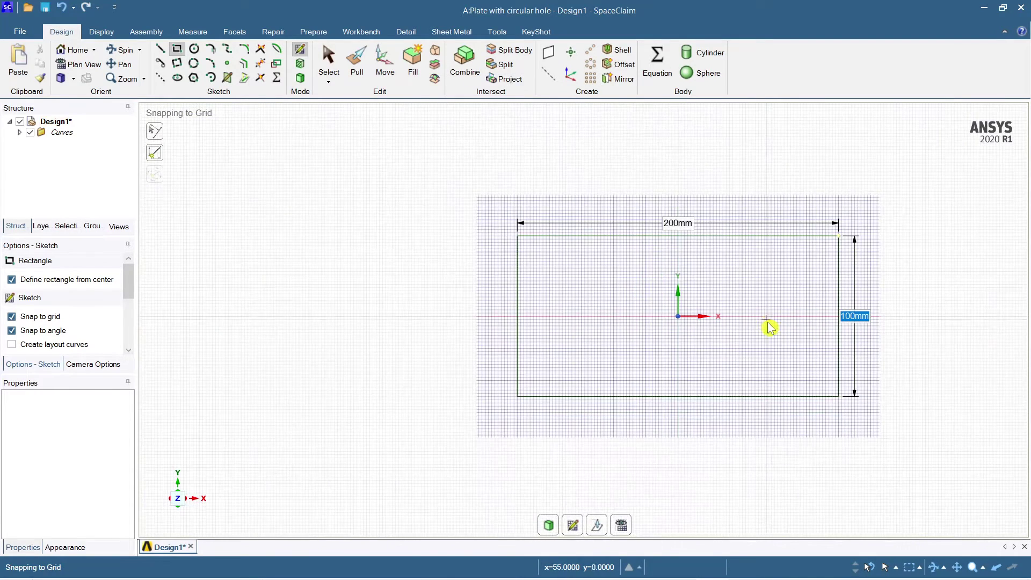
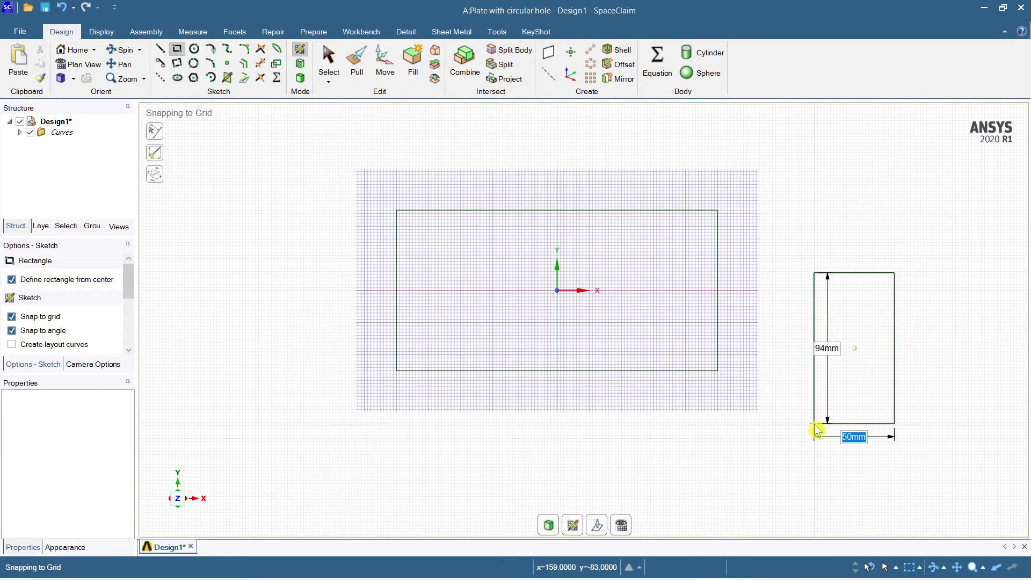
Finish the rectangle sketch and convert it into a surface in 3D mode
key(Escape)
key(Escape)
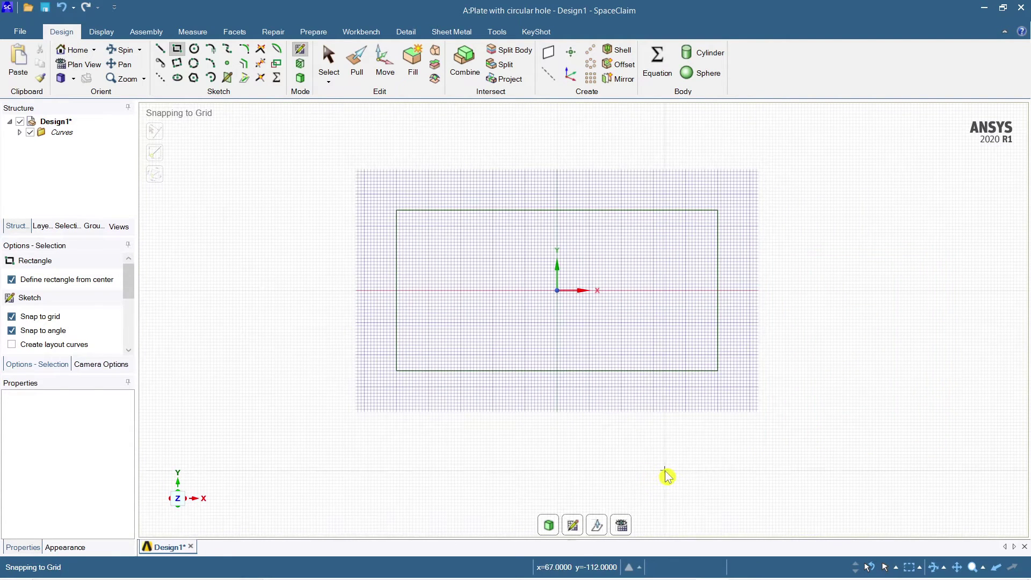
click(549, 525)
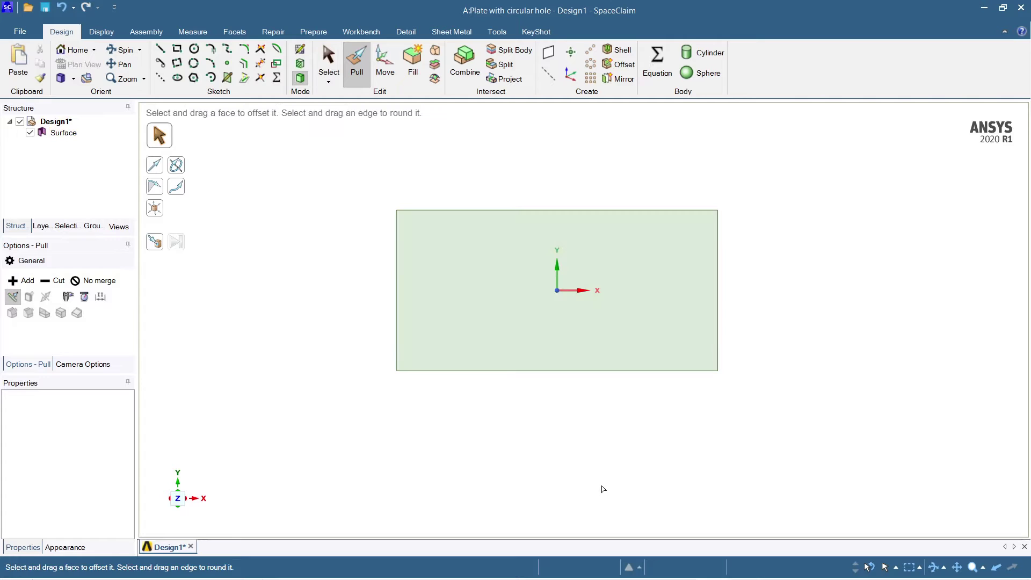
Pull the rectangular surface upward by 10 mm to turn it into a solid plate
middle_drag(660, 491, 660, 437)
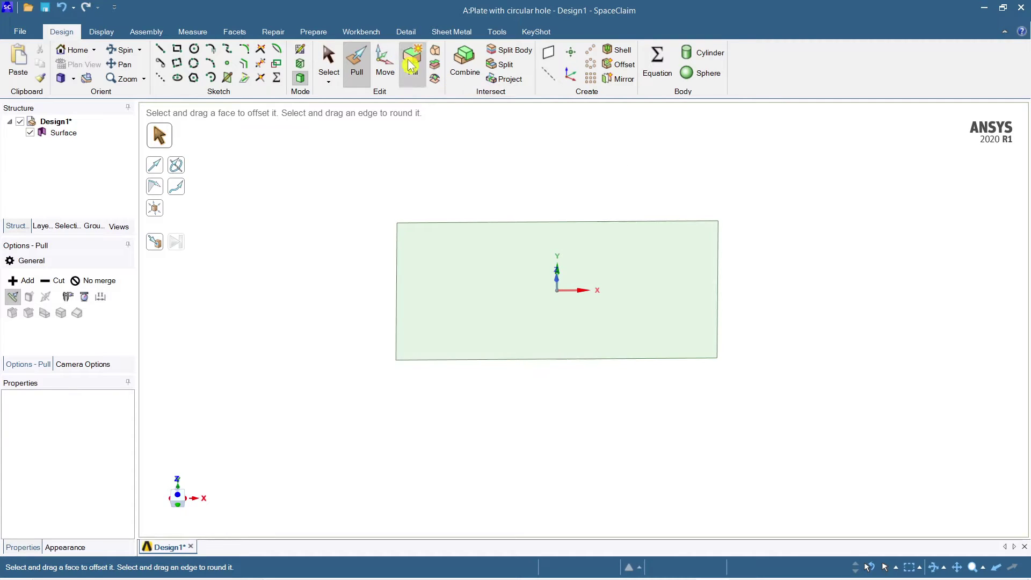
click(517, 190)
click(574, 272)
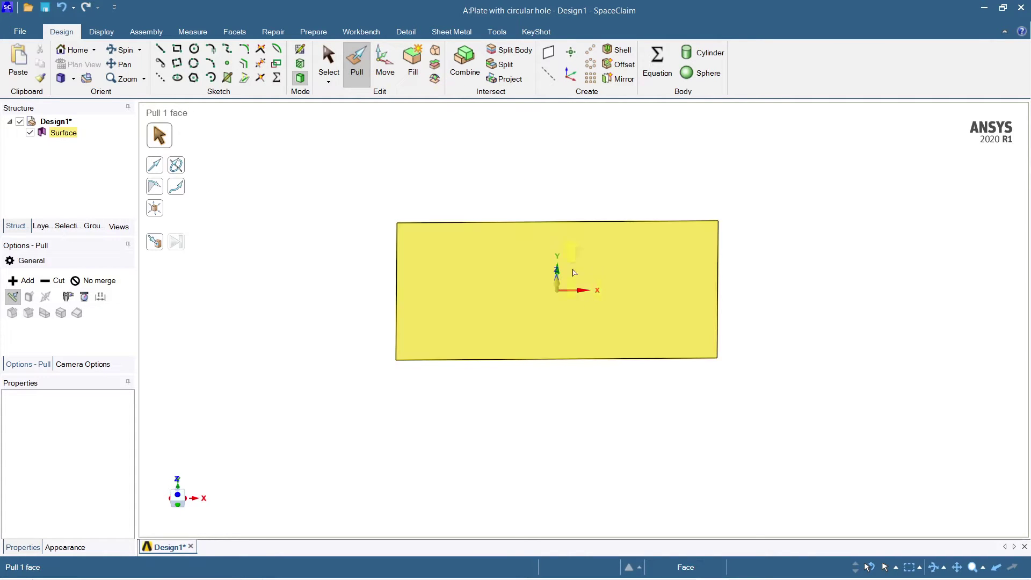
click(605, 275)
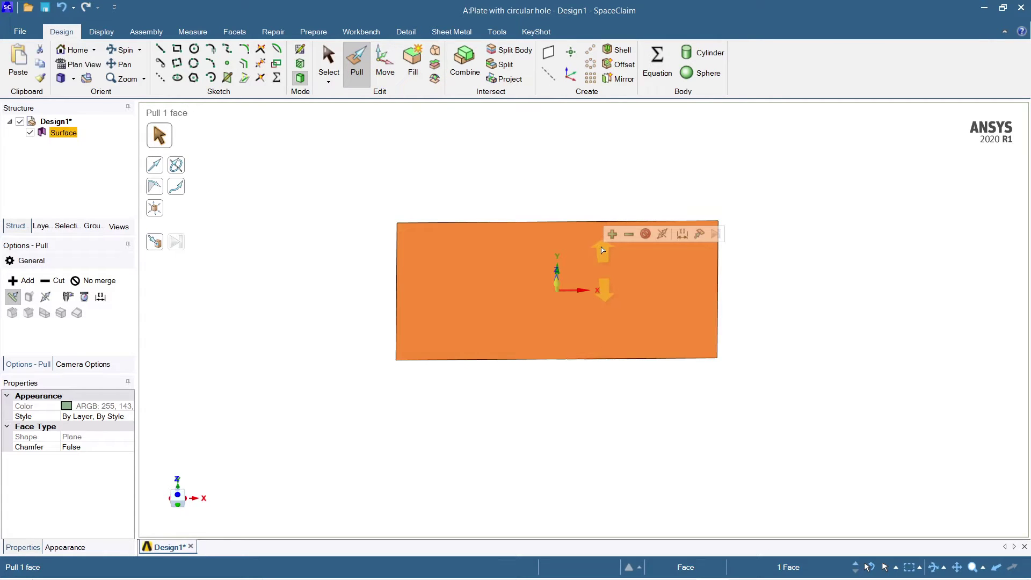
drag(603, 250, 600, 244)
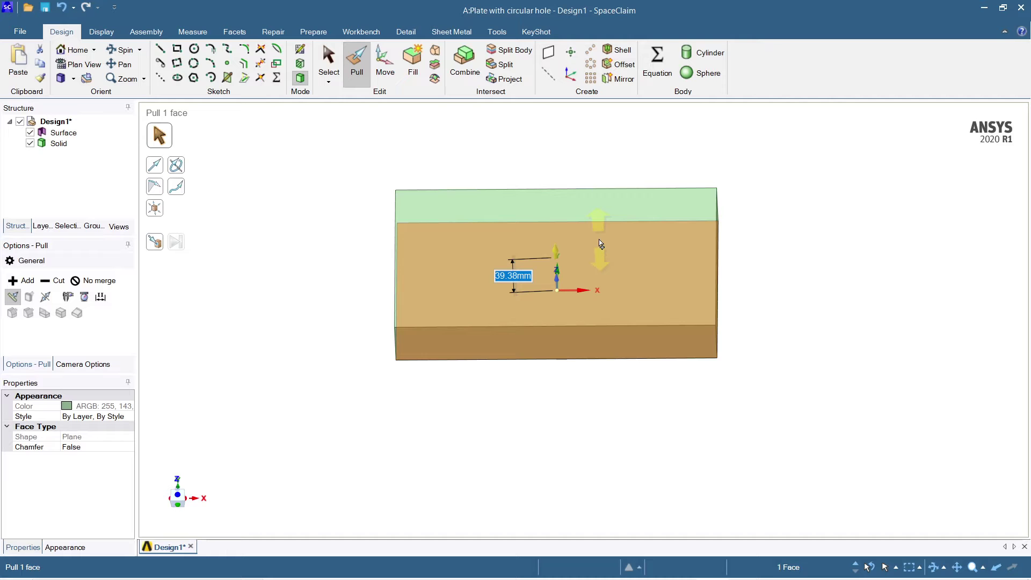
text(10)
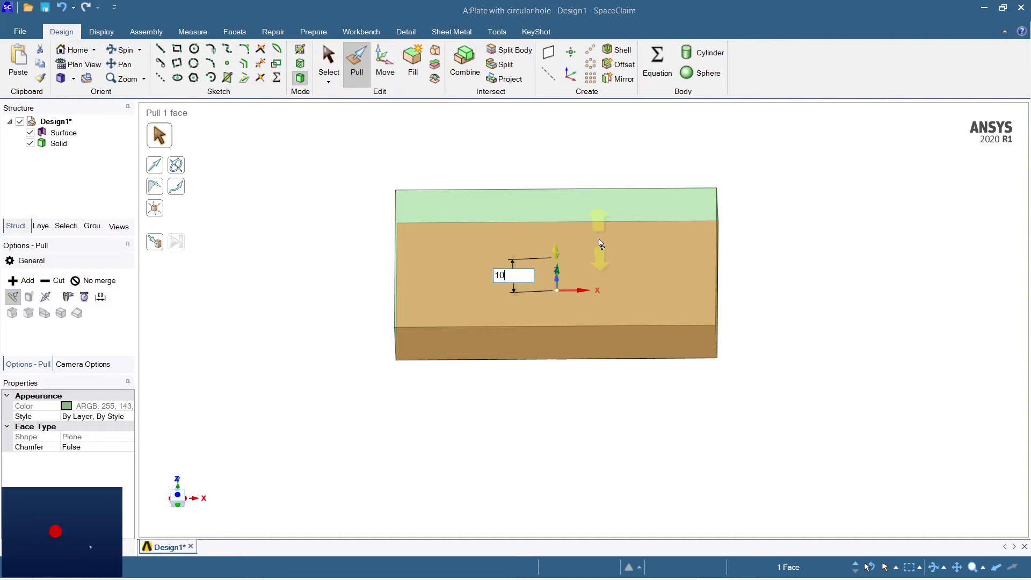
key(Return)
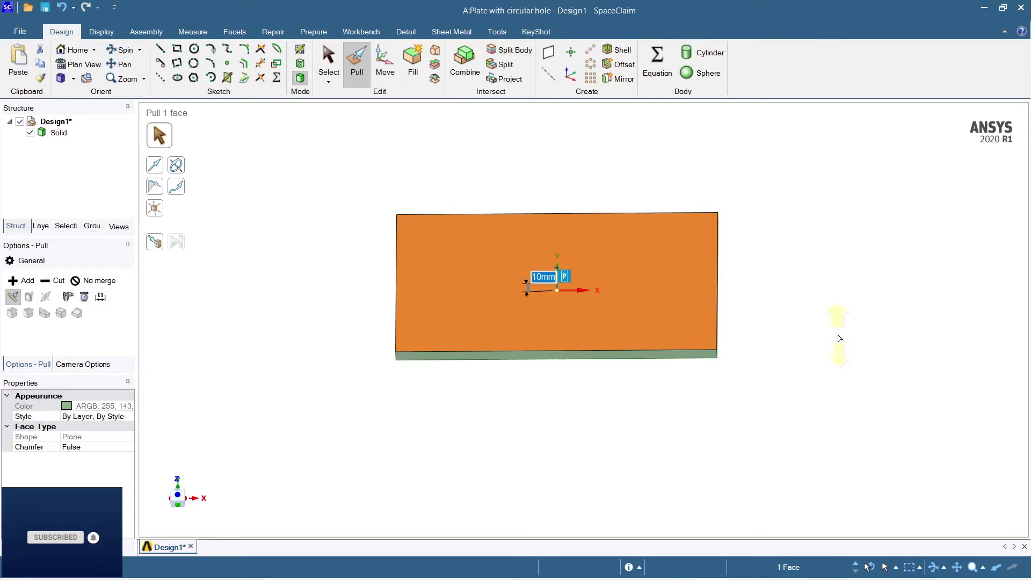
click(841, 338)
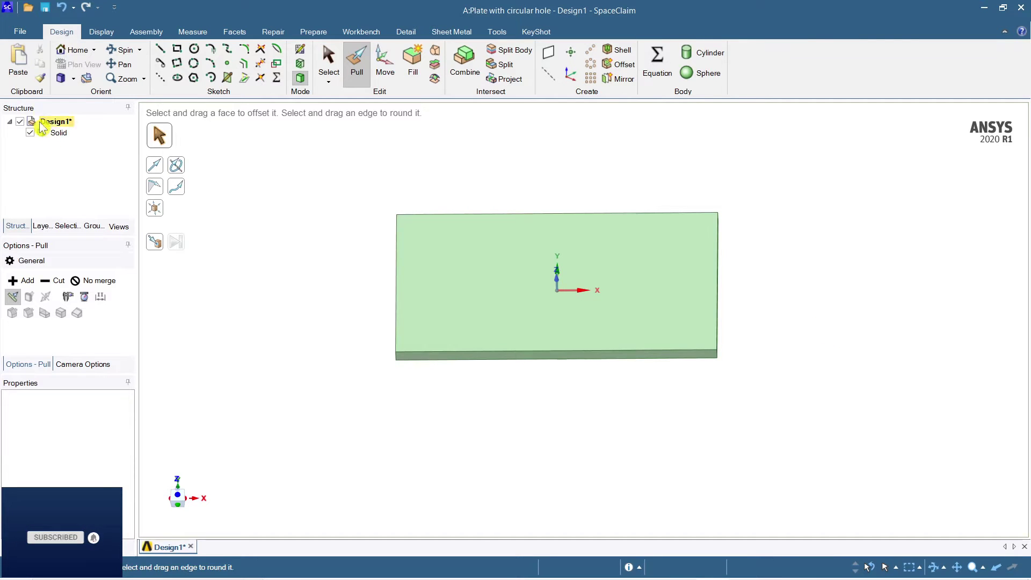
Rename the solid body as Plate
click(64, 134)
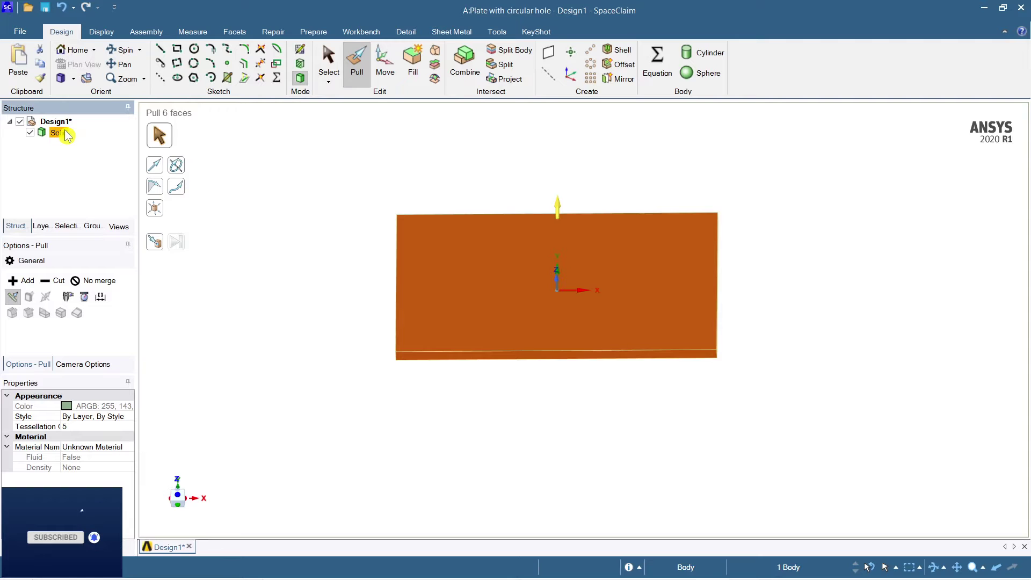
right_click(67, 135)
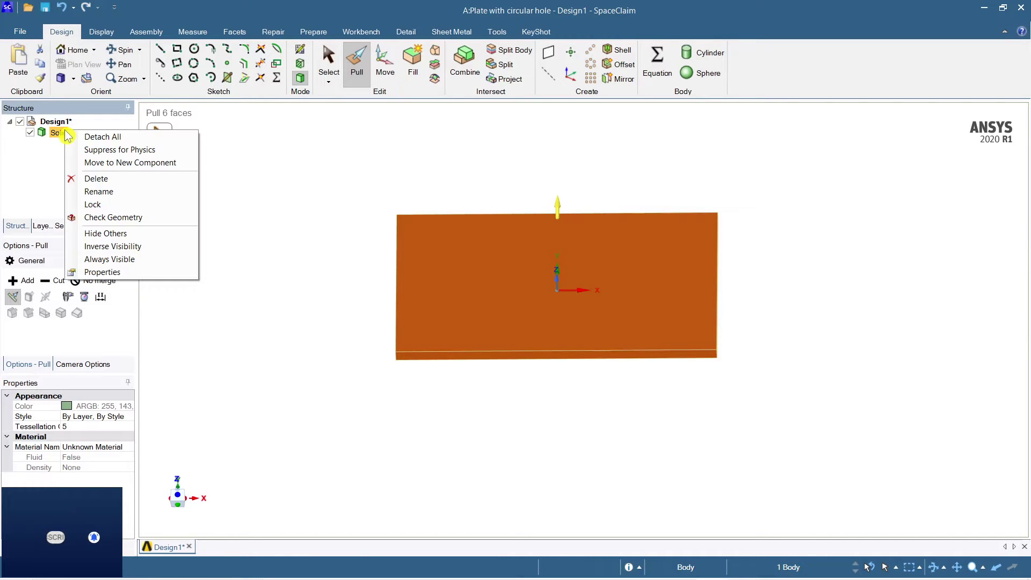
click(114, 198)
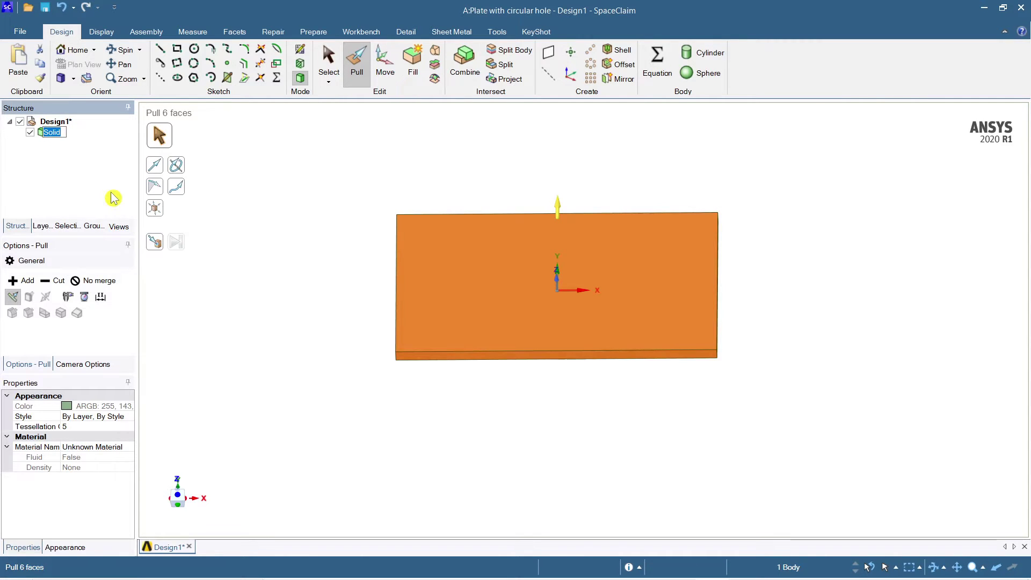
text(Plate)
key(Return)
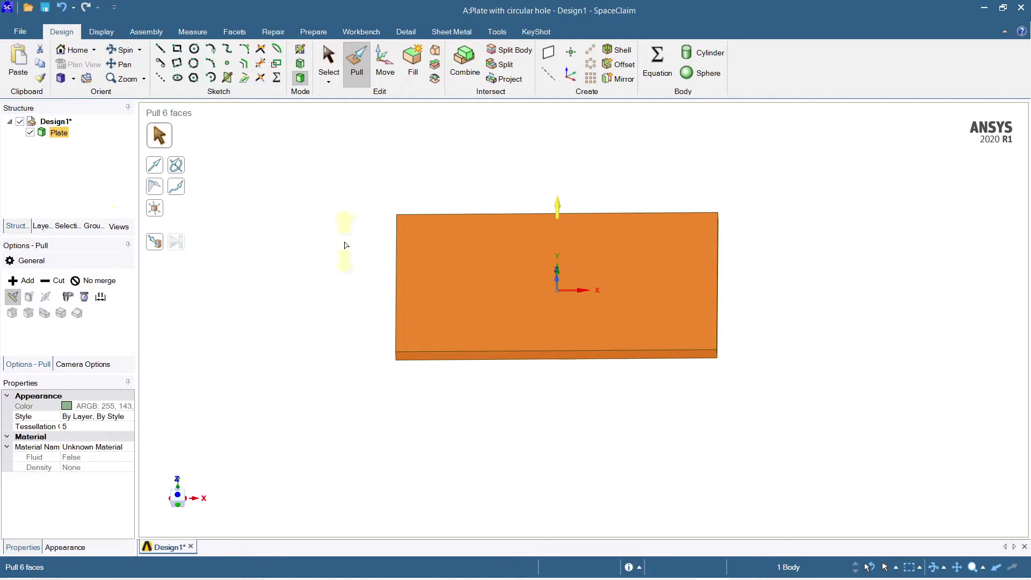
key(Escape)
key(s)
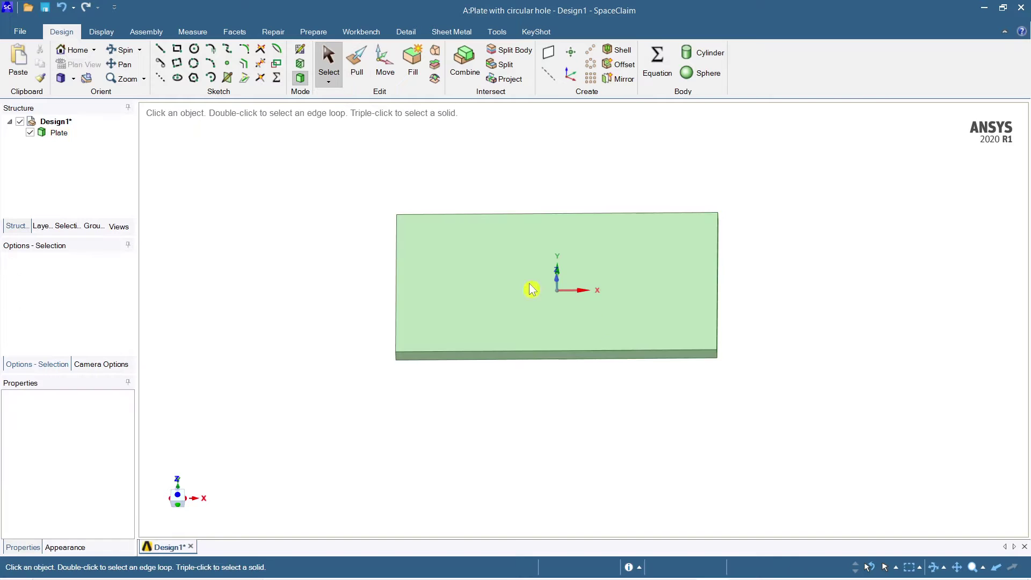
Sketch a circle 50 mm in diameter, centered at the origin, on the plate's upper face in plan view
click(633, 293)
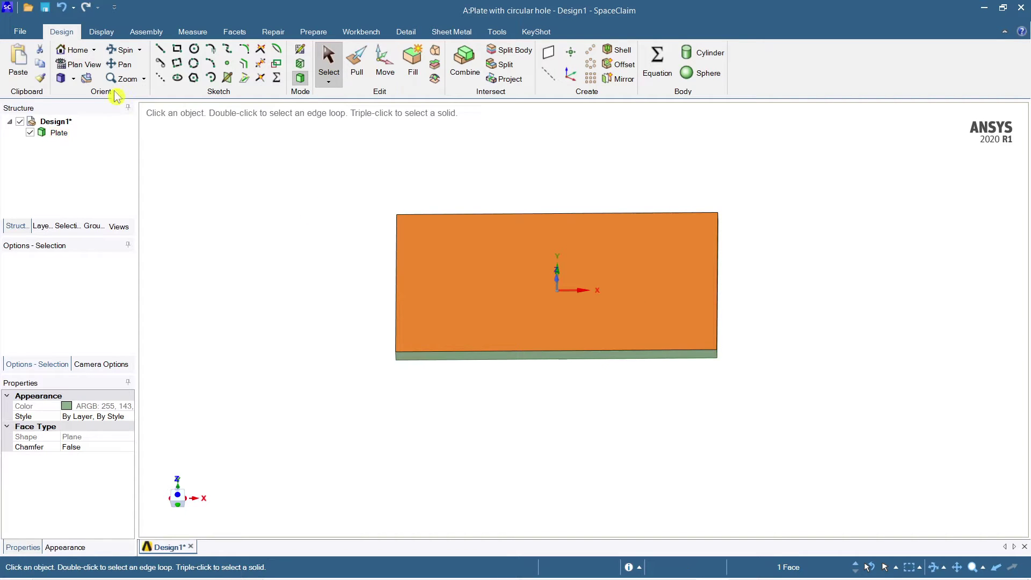
click(86, 73)
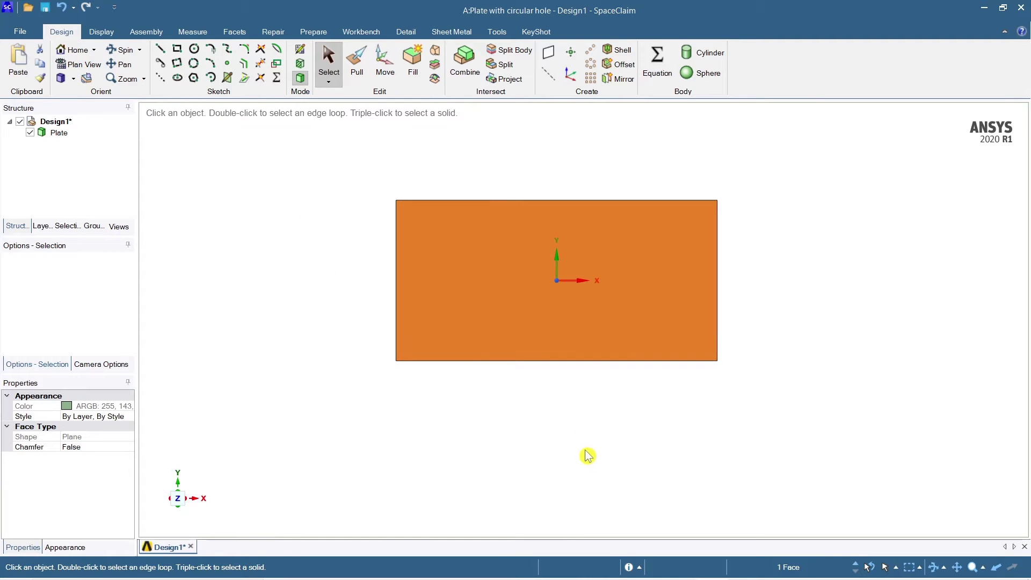
ctrl+middle_drag(588, 454, 569, 513)
scroll(599, 326, down, 2)
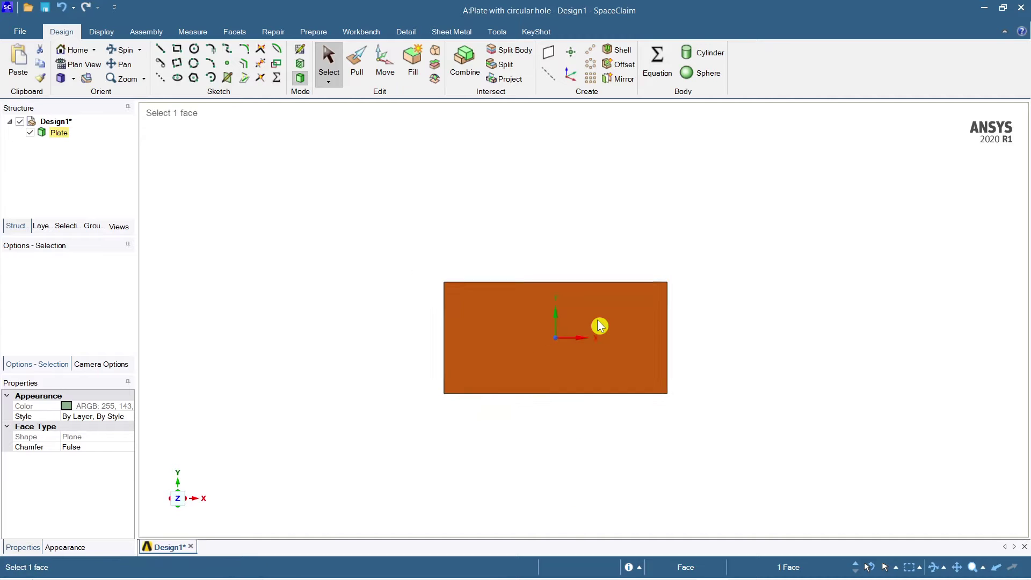
scroll(600, 326, up, 4)
scroll(602, 326, down, 1)
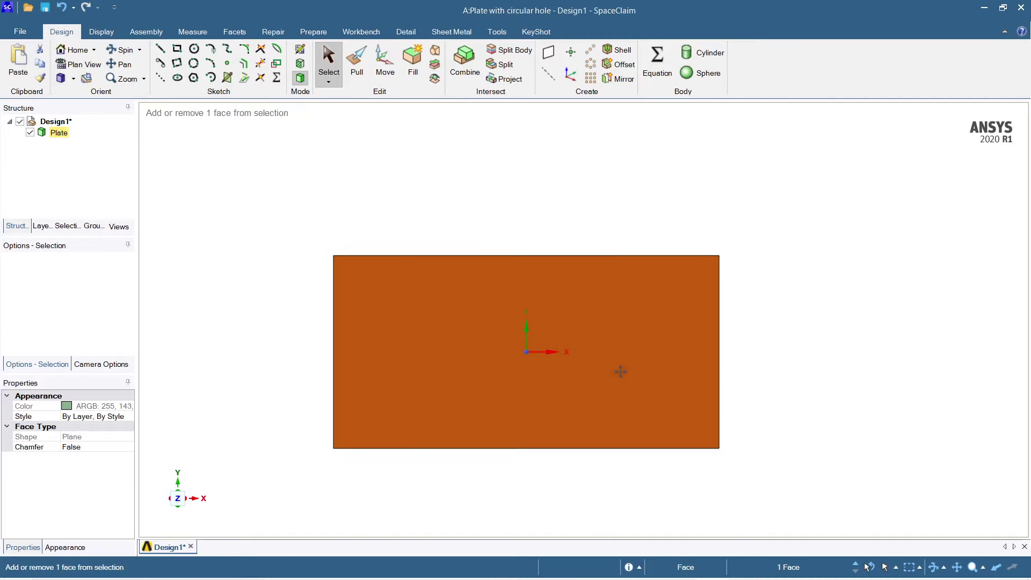
ctrl+middle_drag(619, 371, 640, 341)
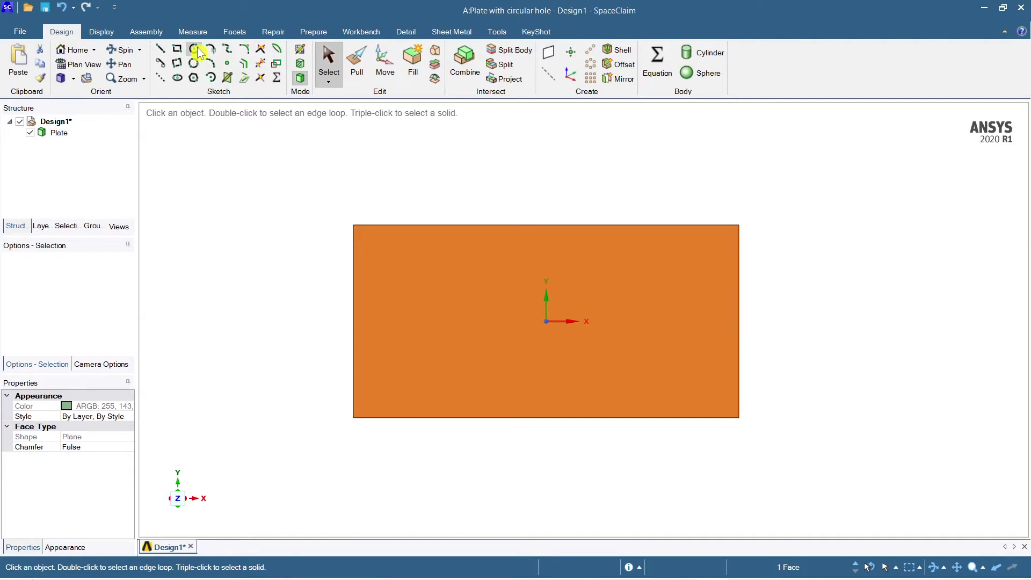
click(197, 51)
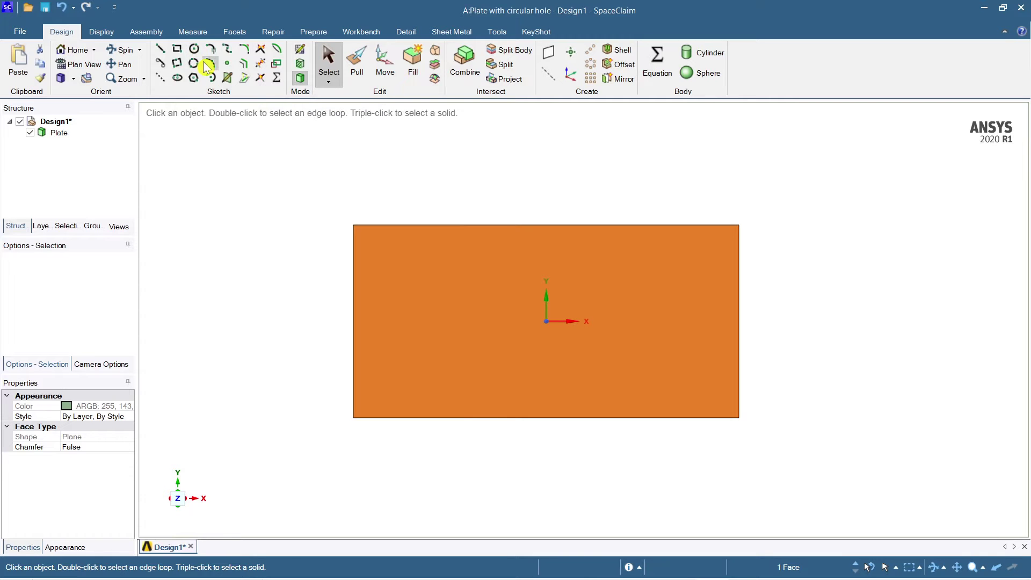
click(195, 51)
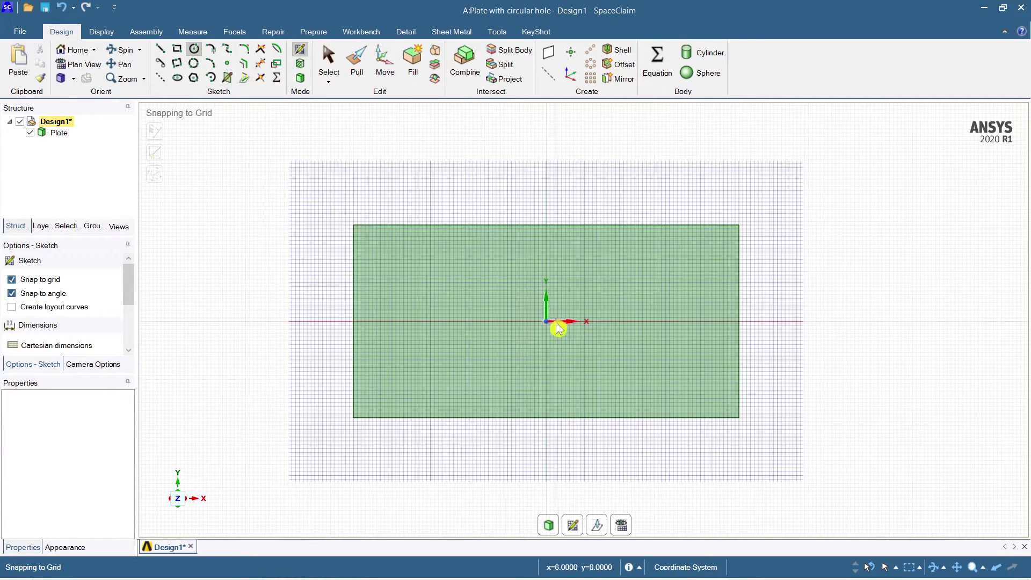
scroll(548, 329, down, 2)
scroll(548, 328, up, 5)
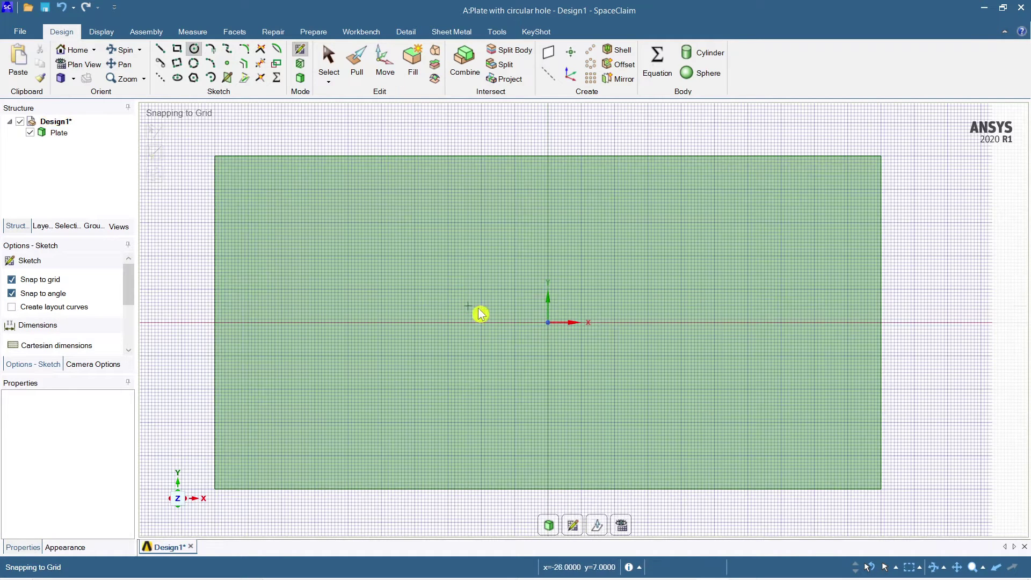
click(548, 323)
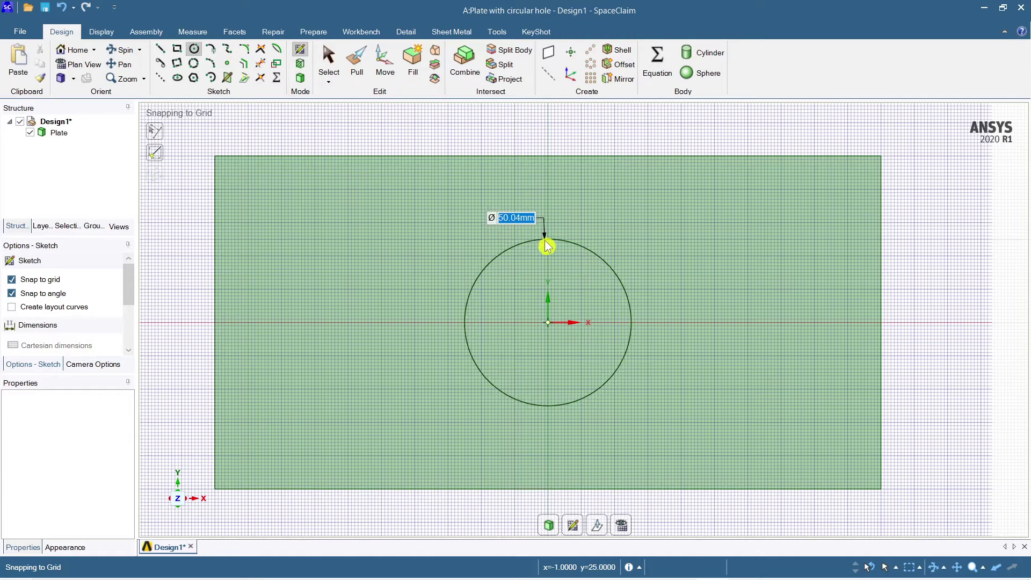
text(5)
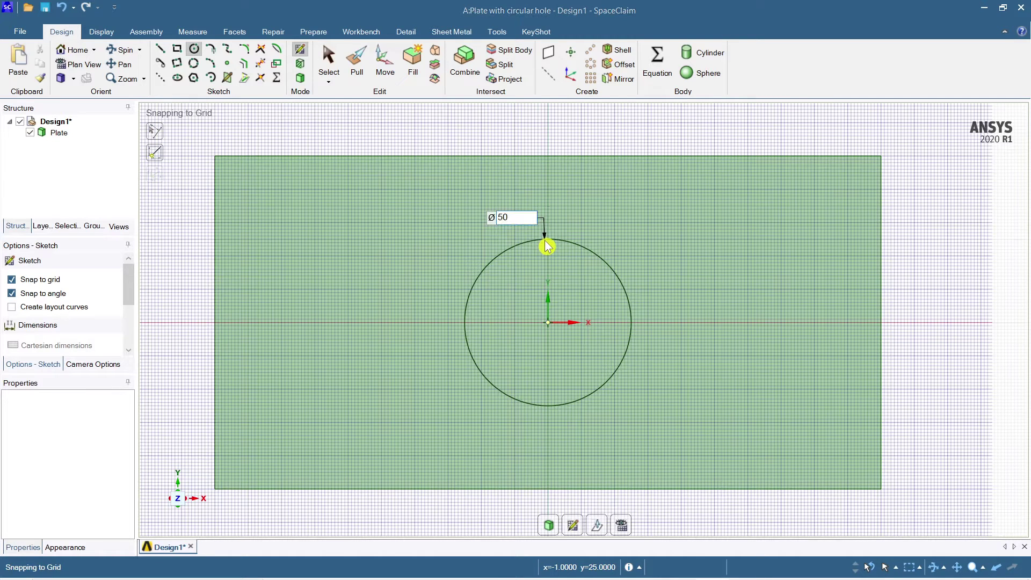
text(04mm)
key(Return)
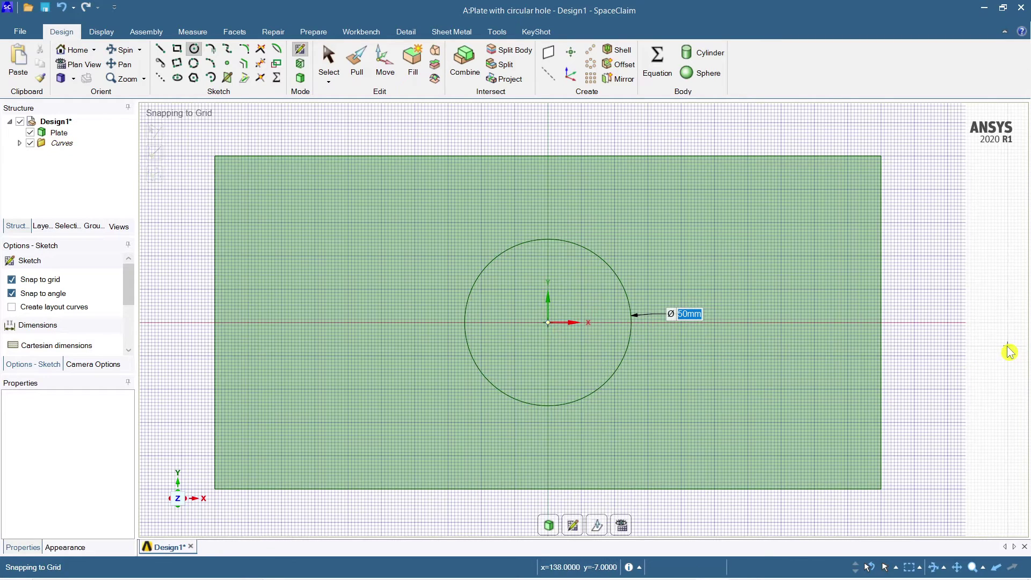
key(Escape)
key(Escape)
Return to 3D mode and pull the circular face down through the plate's thickness to cut the hole
scroll(914, 343, down, 3)
scroll(914, 344, up, 1)
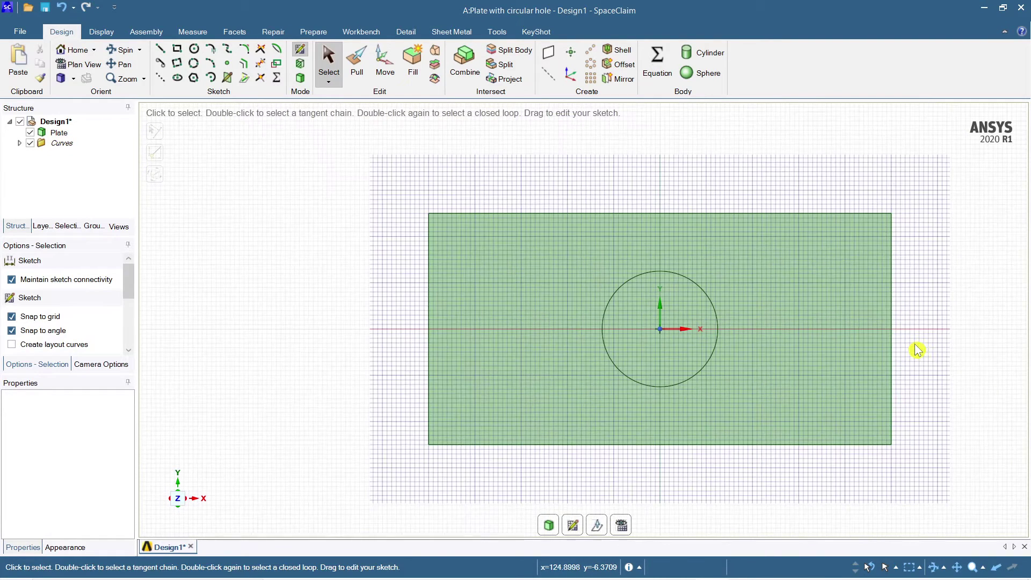
click(549, 526)
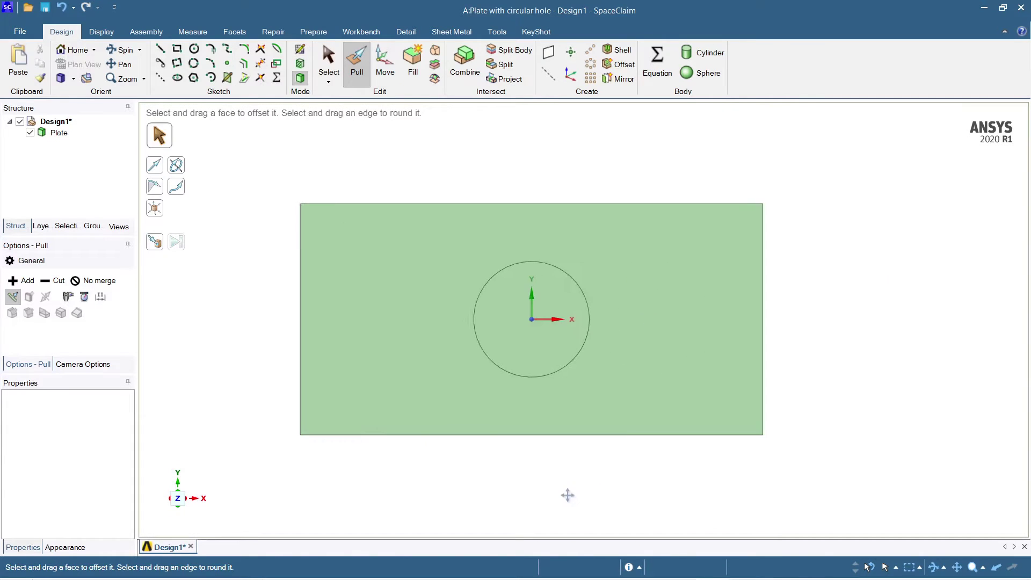
middle_drag(799, 483, 796, 416)
click(486, 320)
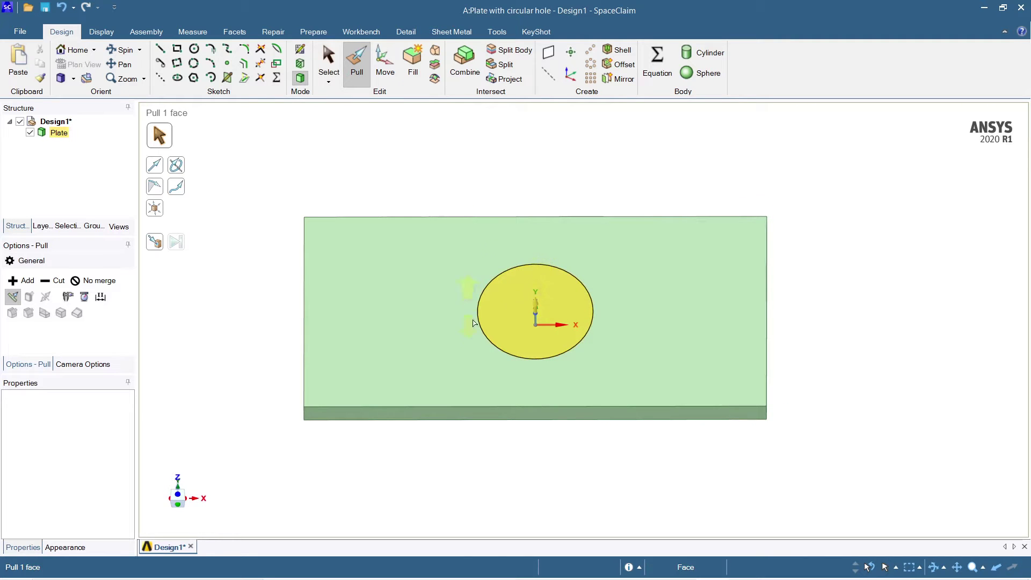
click(376, 290)
key(s)
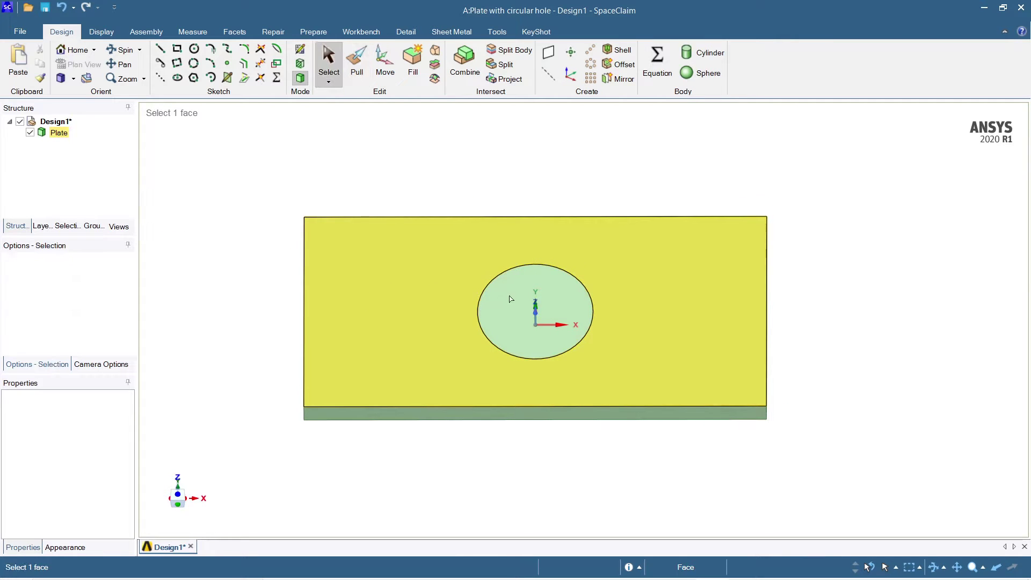
click(519, 289)
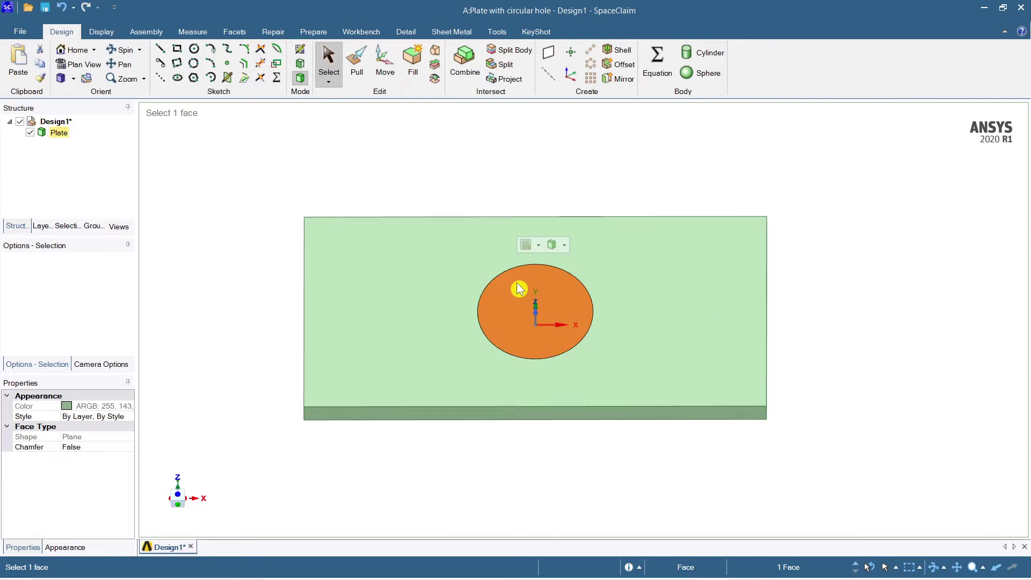
click(356, 62)
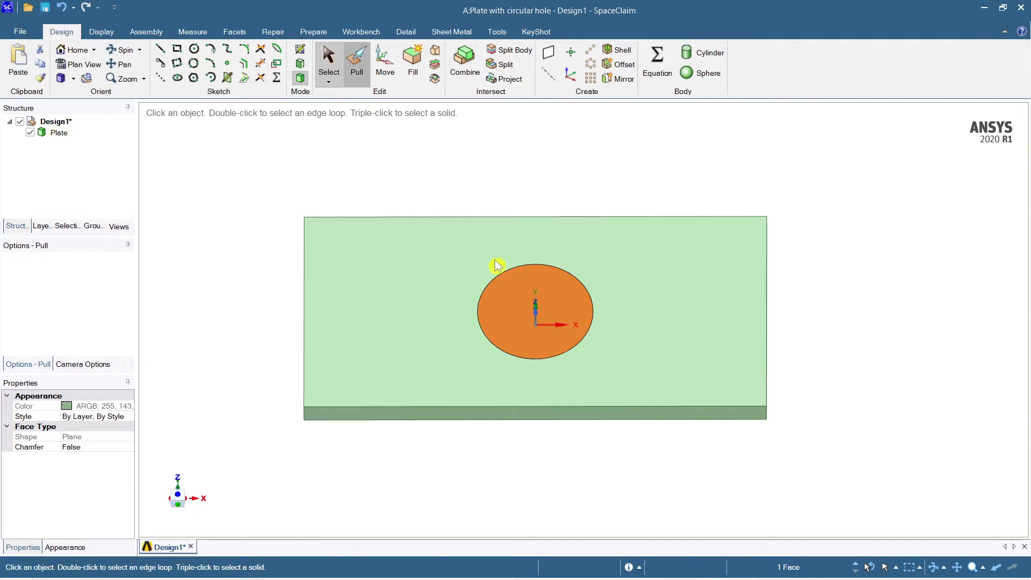
drag(525, 311, 526, 336)
key(Escape)
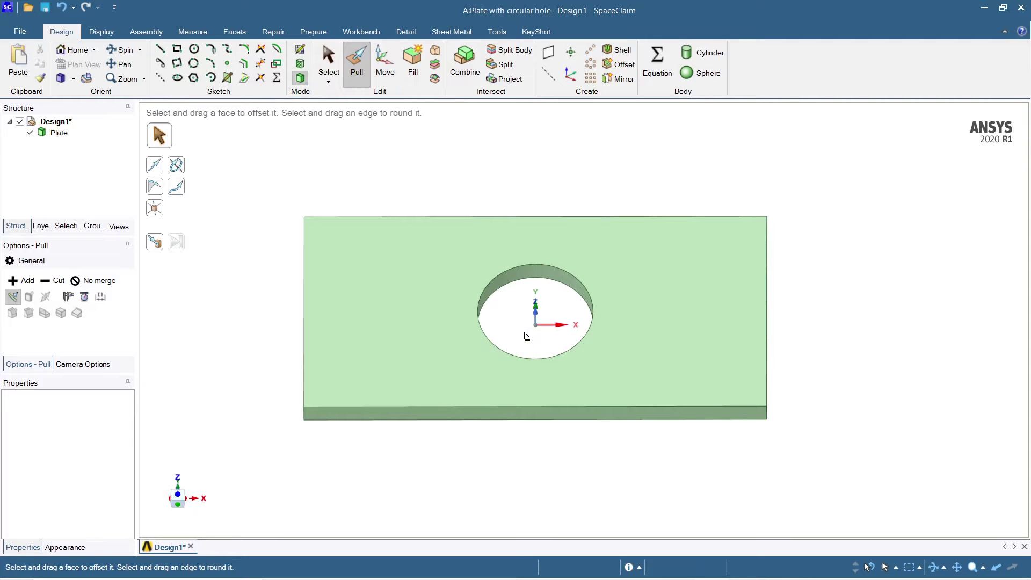
key(s)
Examine the plate and its circular through hole from the side and the front
middle_drag(926, 313, 917, 212)
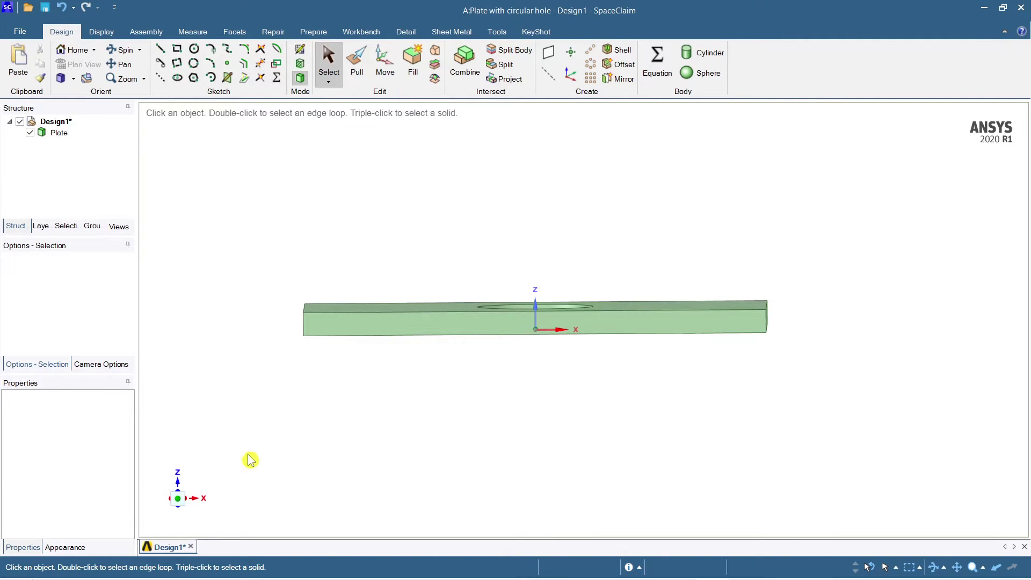
middle_drag(511, 423, 495, 230)
click(495, 230)
click(801, 434)
middle_drag(801, 434, 817, 394)
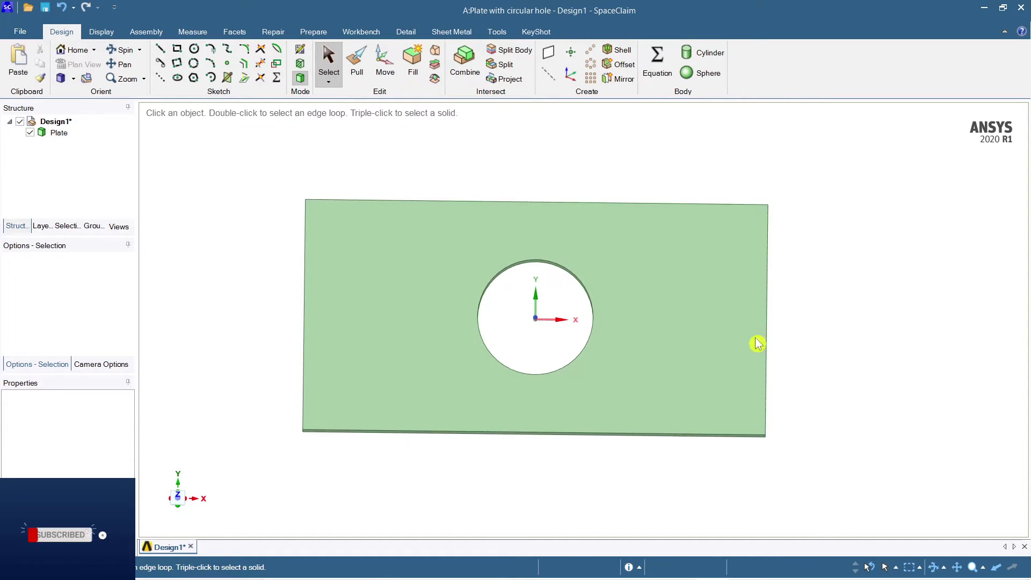
click(405, 258)
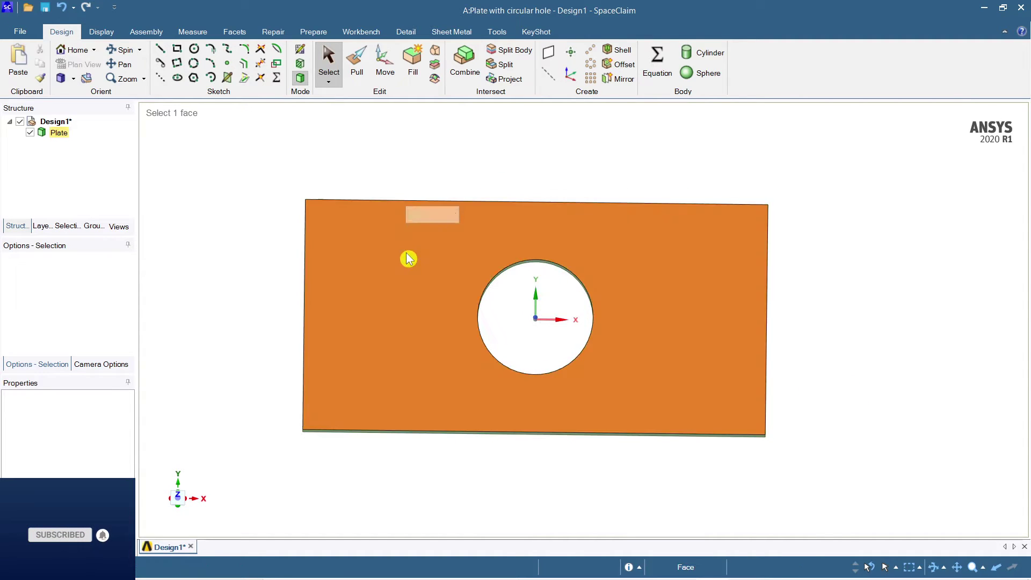
Assign Structural Steel from the material library to the Plate body
click(257, 349)
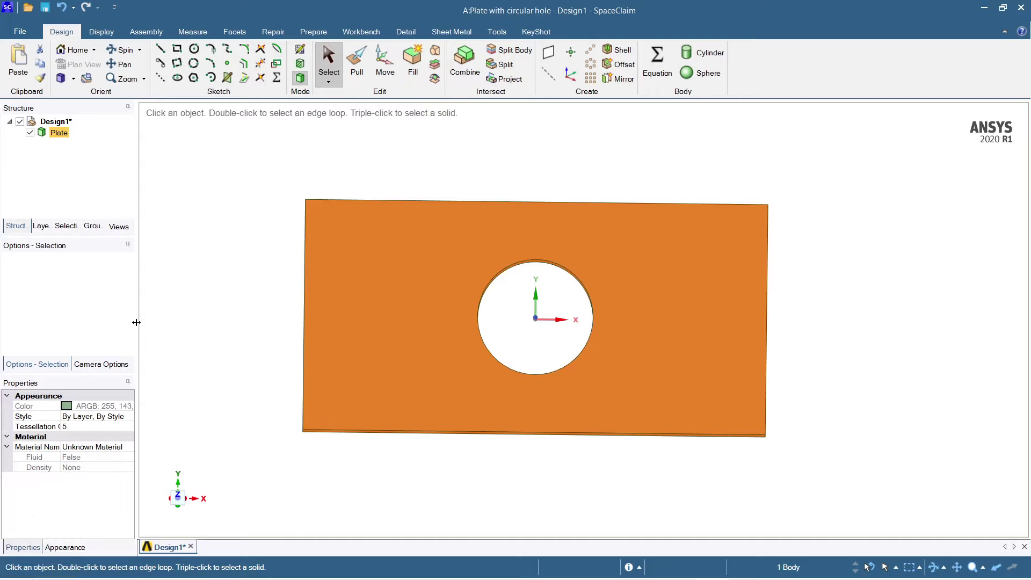
click(102, 449)
click(129, 448)
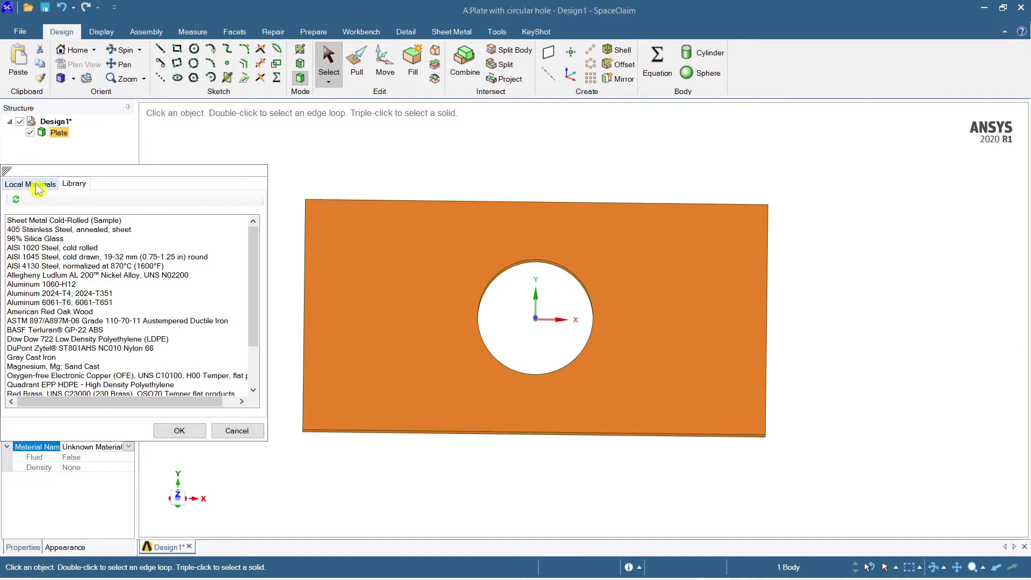
scroll(104, 331, down, 2)
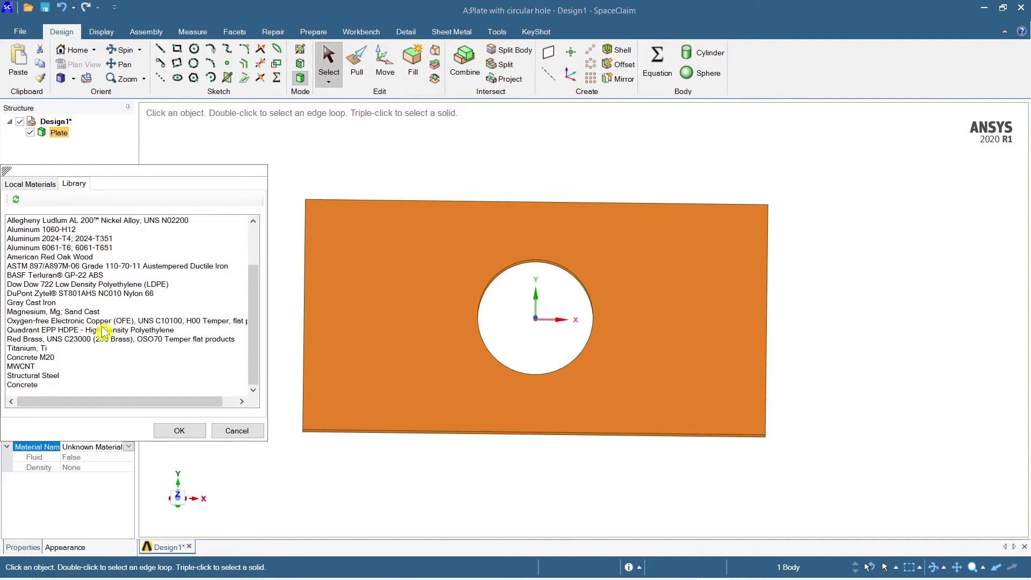
click(43, 375)
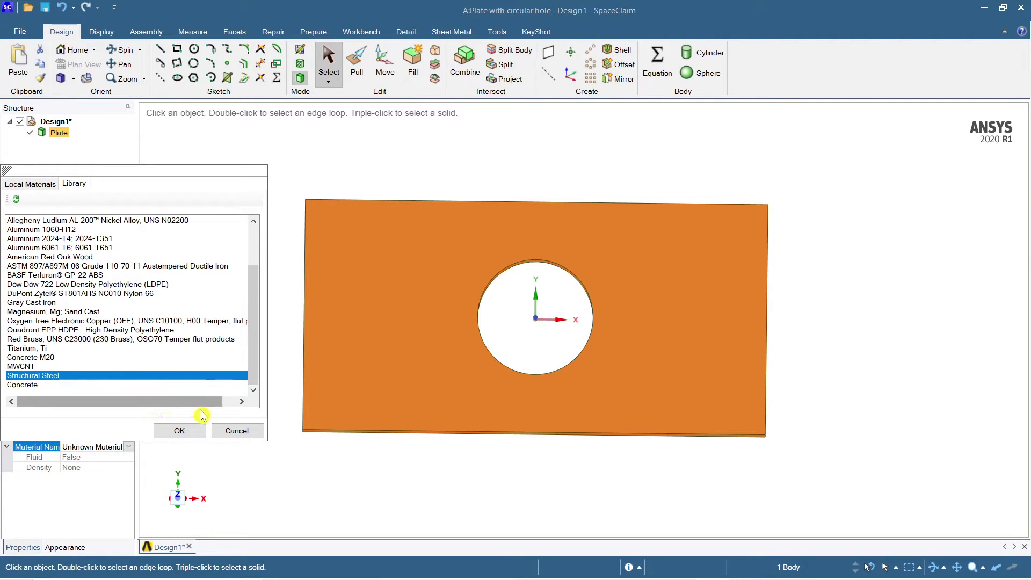
click(180, 431)
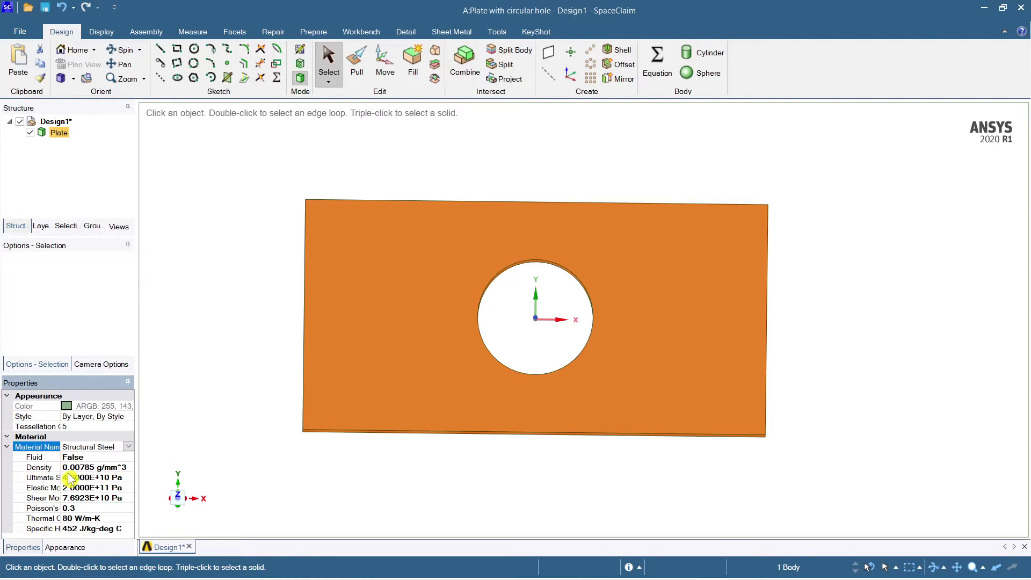
click(386, 238)
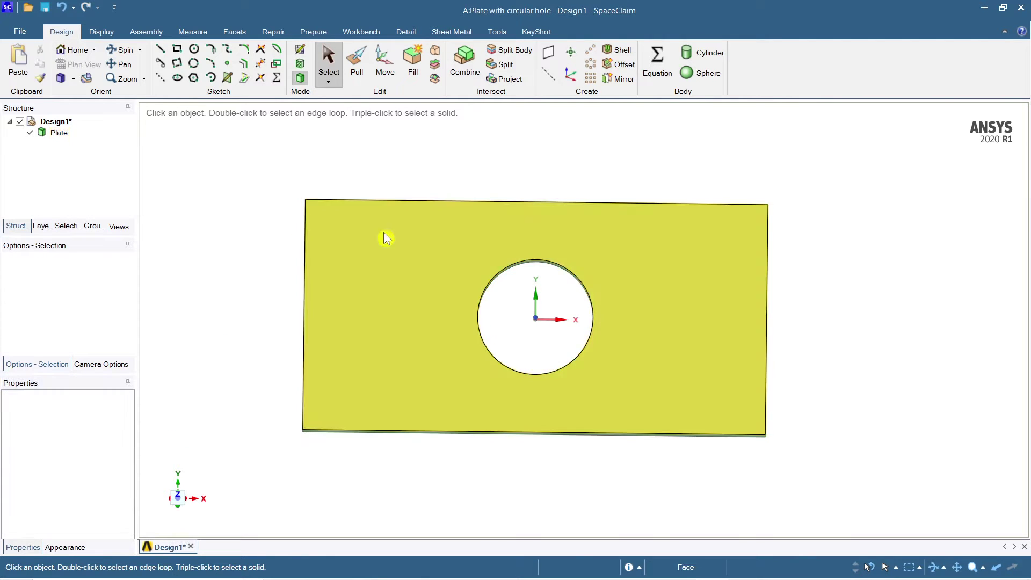
Switch to Workbench and open the Model cell of the Static Structural system in Mechanical
key(ctrl+z)
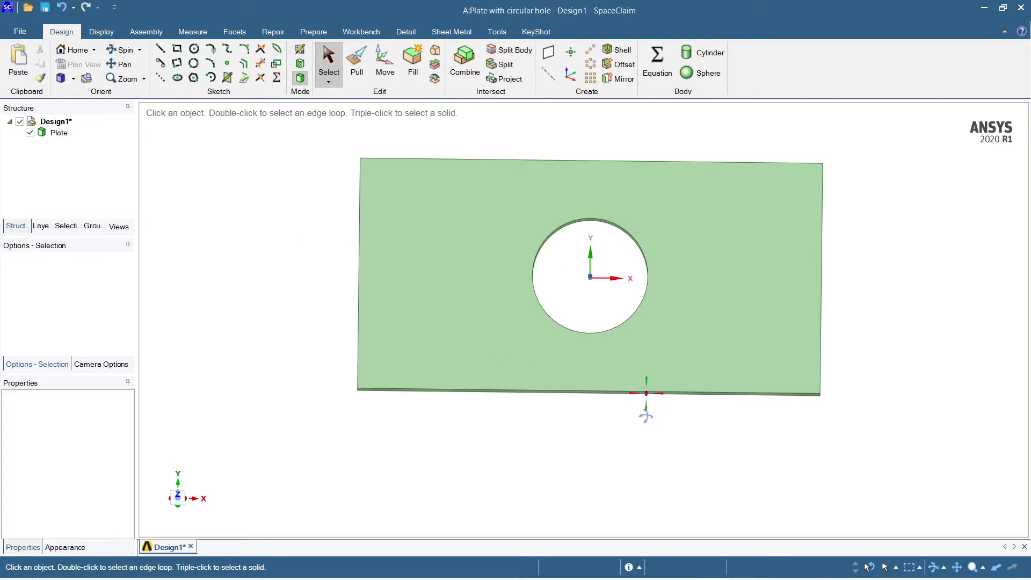
key(ctrl+z)
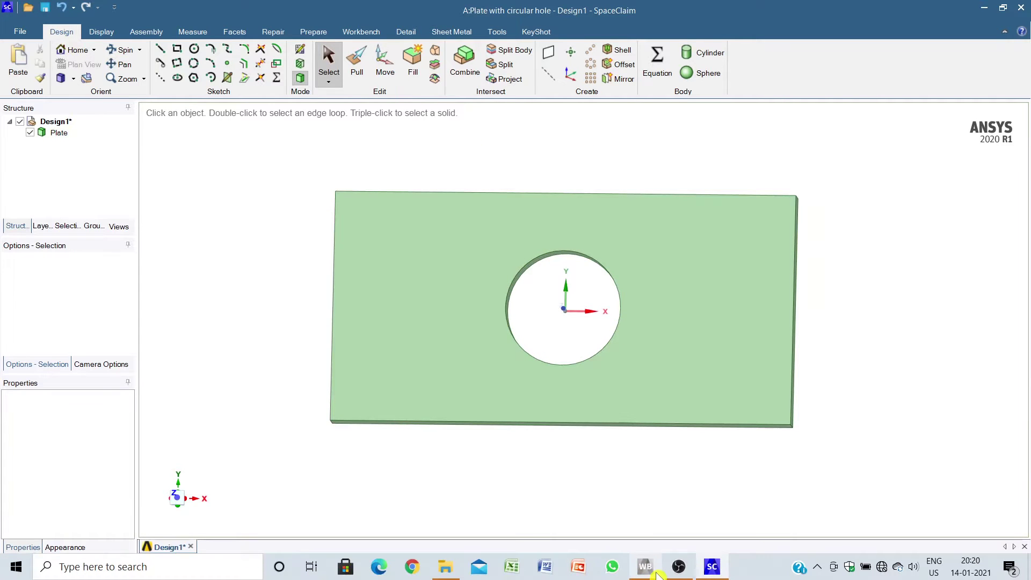
click(644, 573)
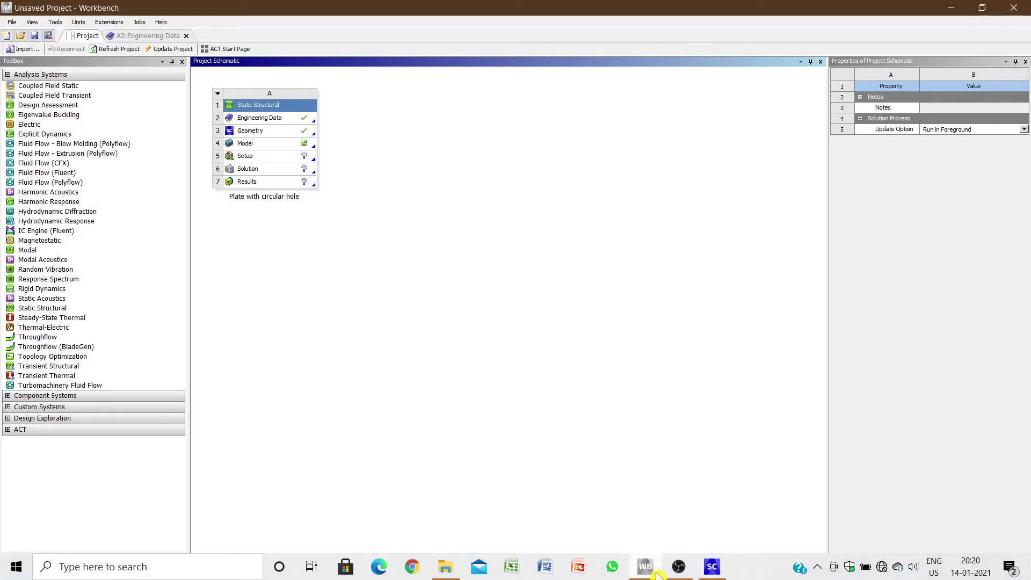
click(270, 148)
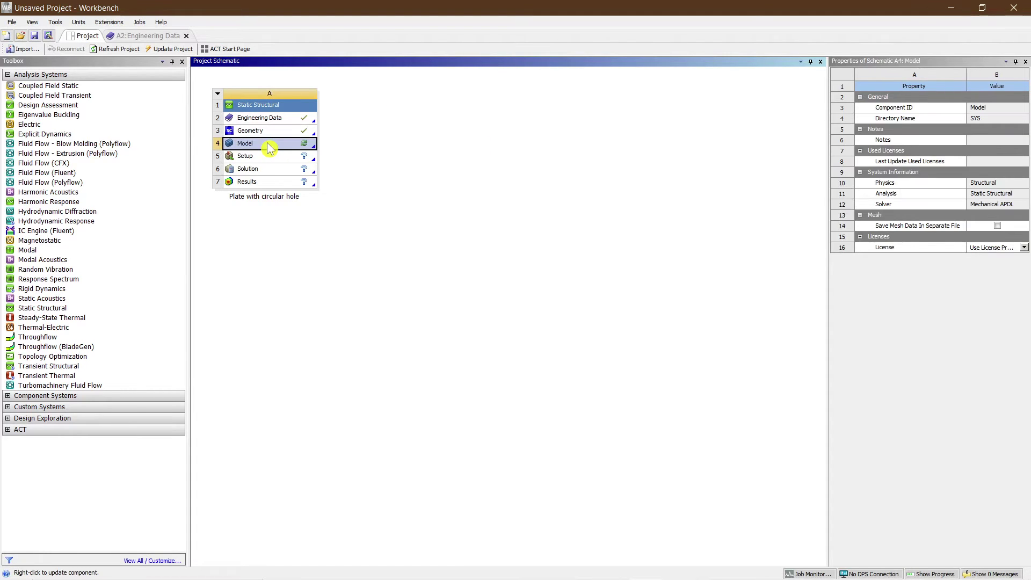
double_click(270, 149)
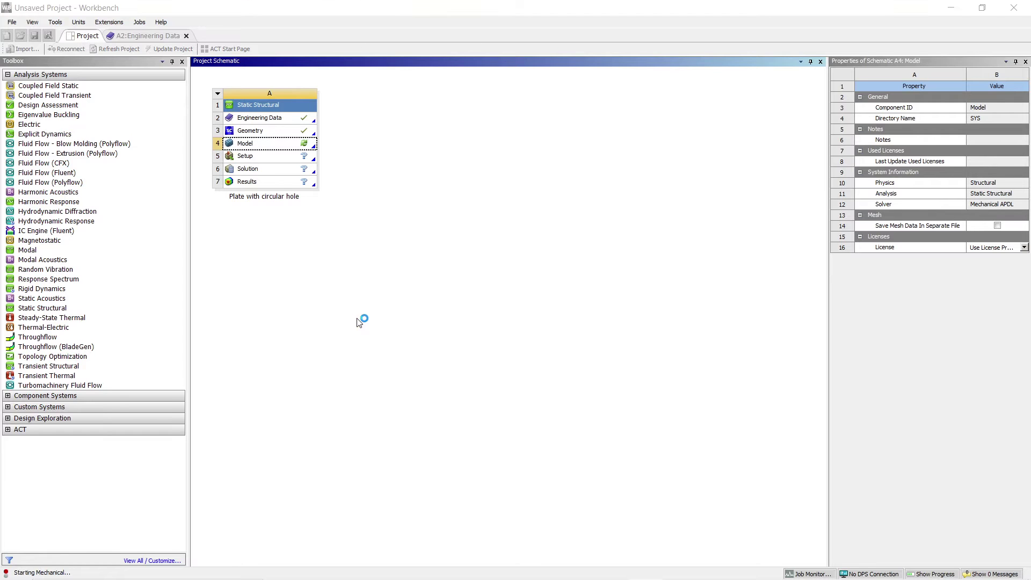
mouse_move(712, 578)
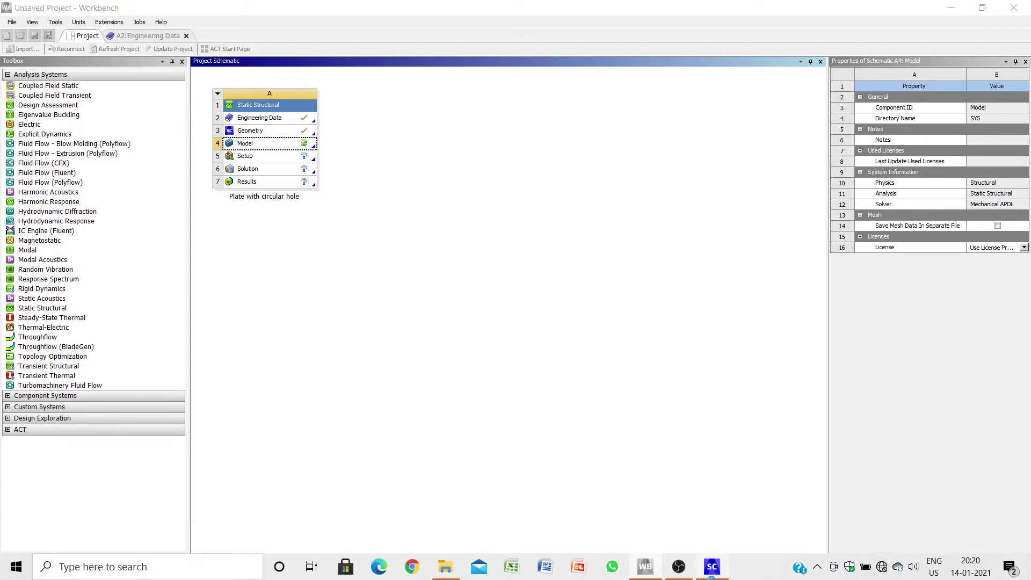
click(676, 570)
Orient the imported plate to the front view
middle_drag(559, 407, 619, 369)
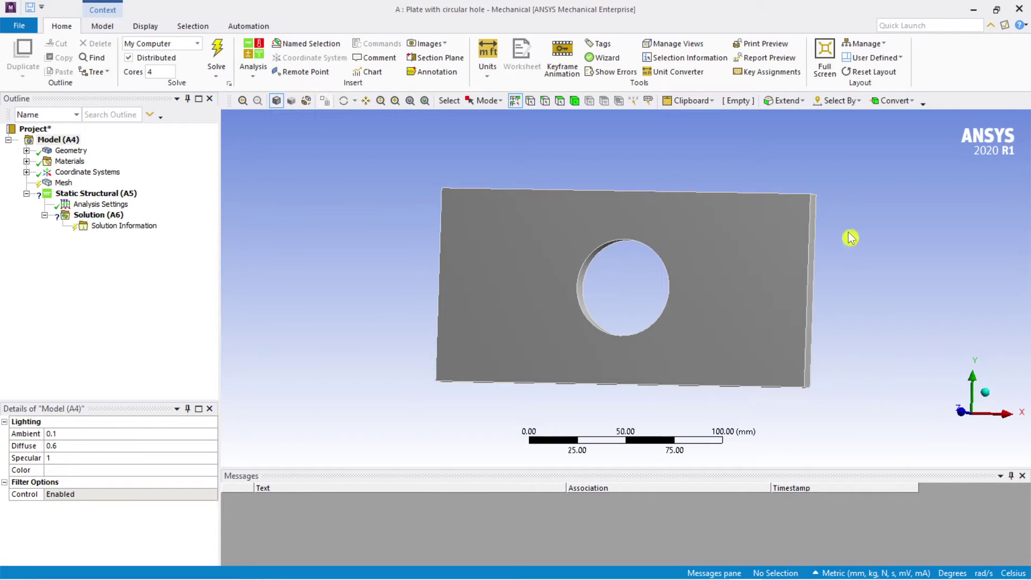
right_click(342, 189)
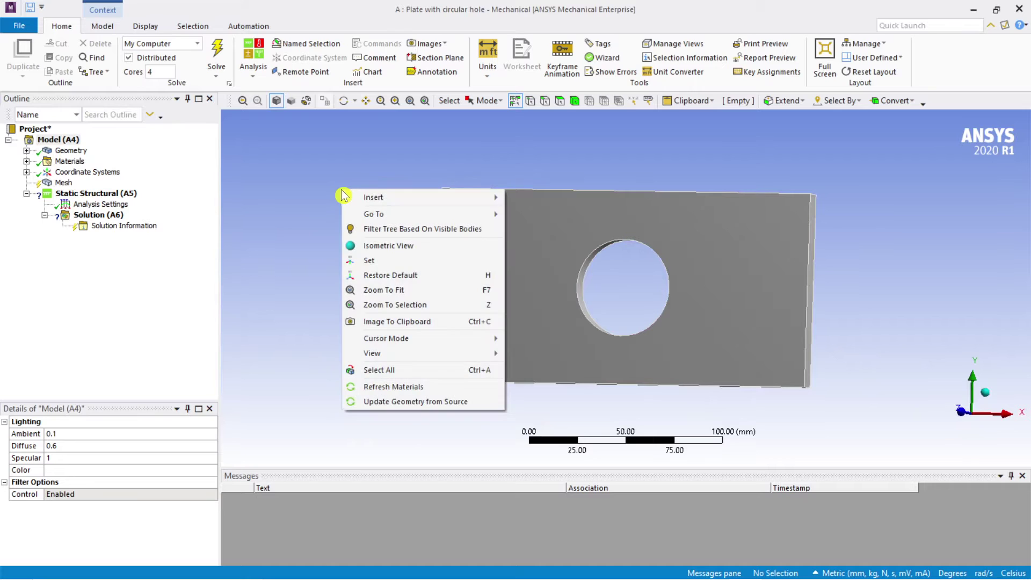
mouse_move(409, 353)
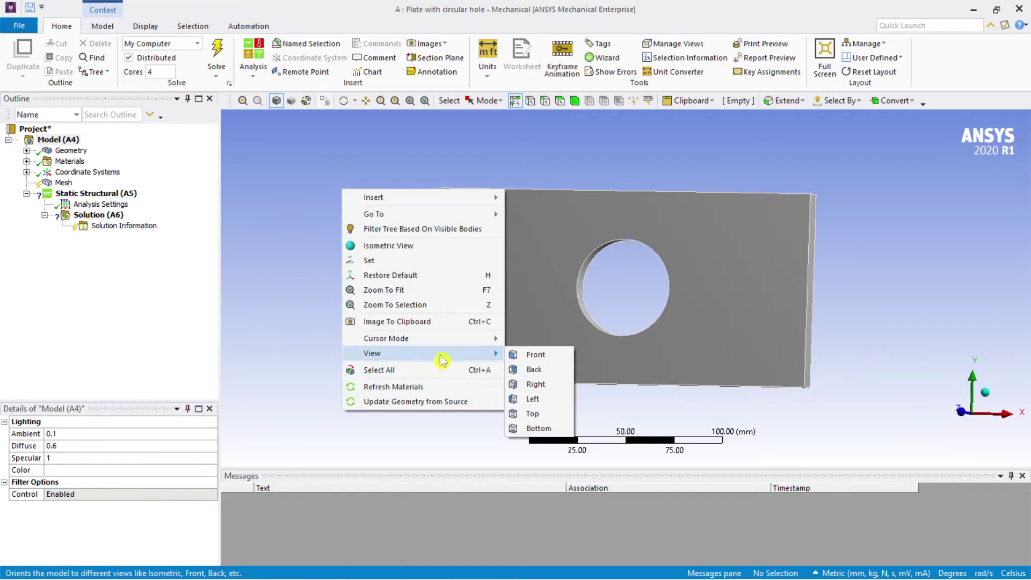
click(514, 349)
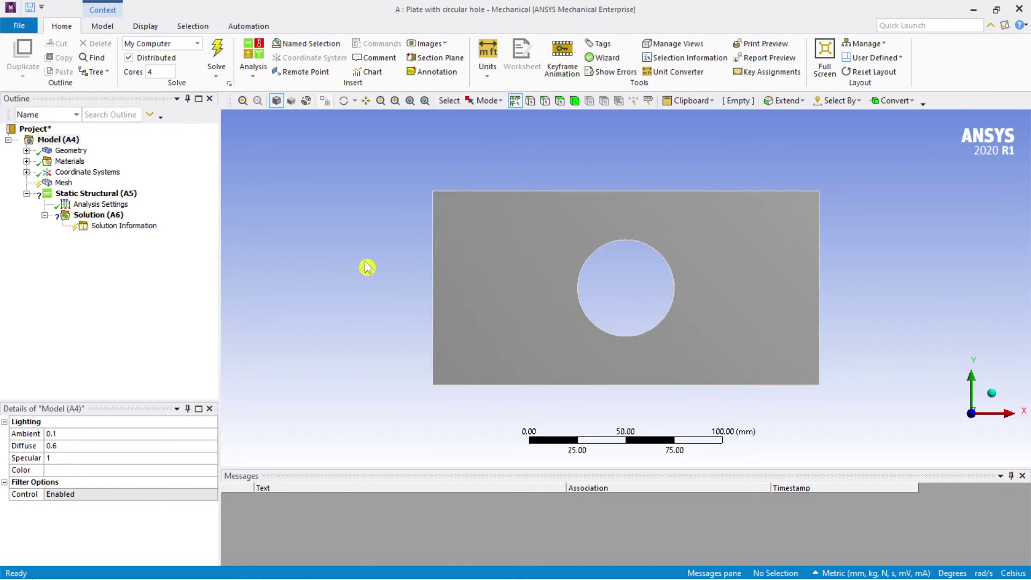
Review the Plate body's details under Geometry, including its material assignment
click(68, 152)
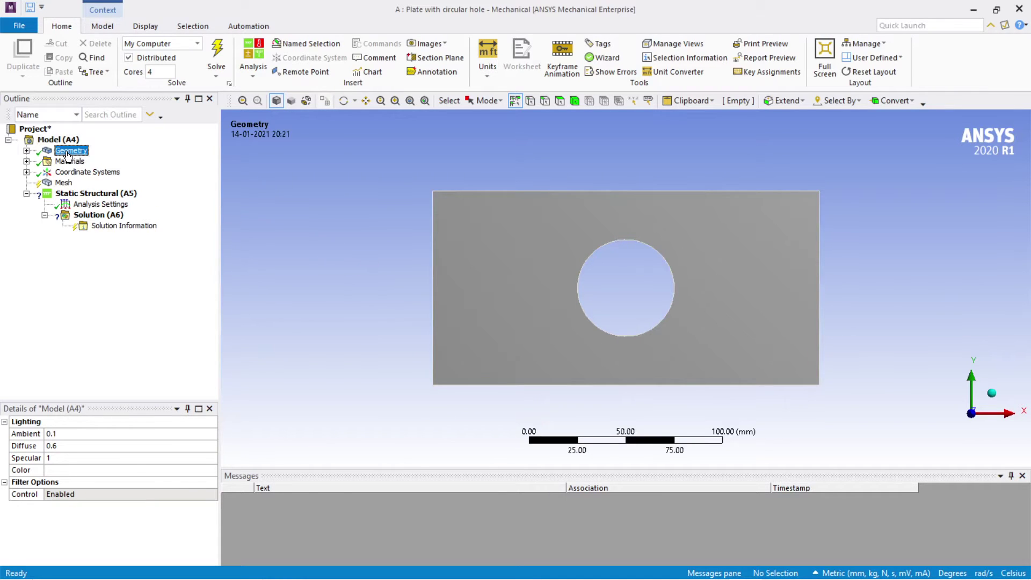
double_click(68, 153)
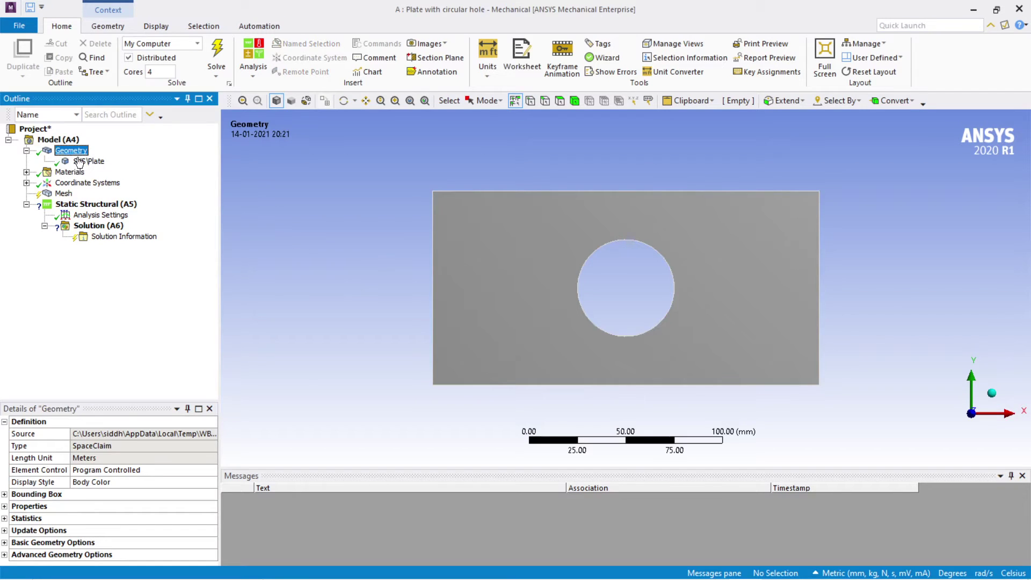
click(80, 161)
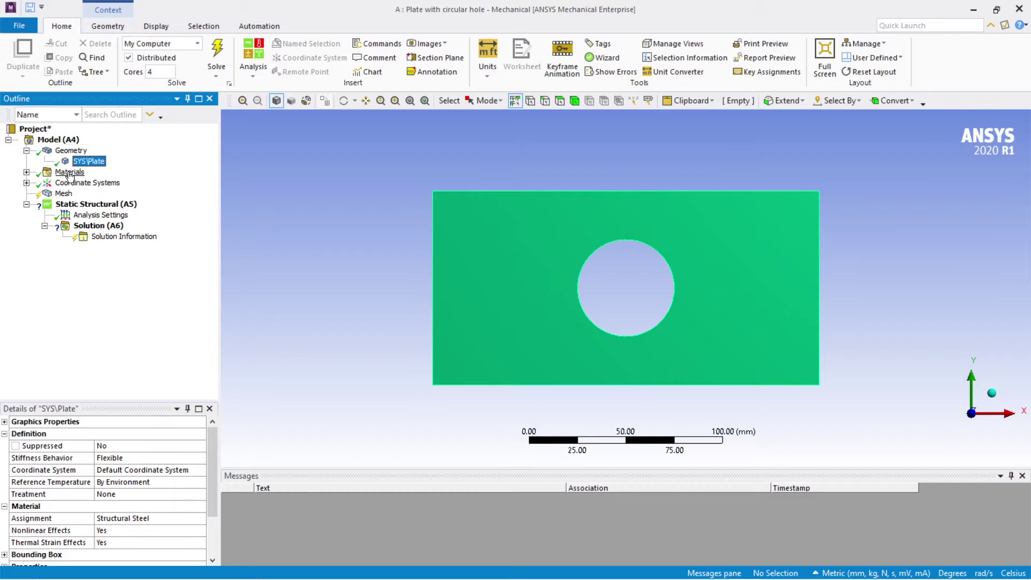
click(26, 151)
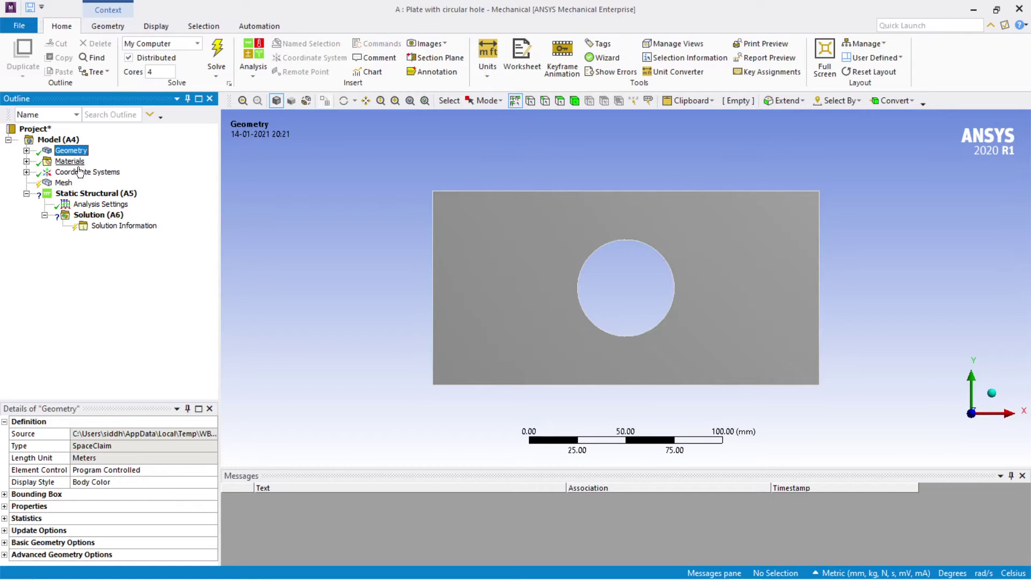
Set the mesh element size to 10 mm, generate the mesh and examine it at an angle
click(64, 183)
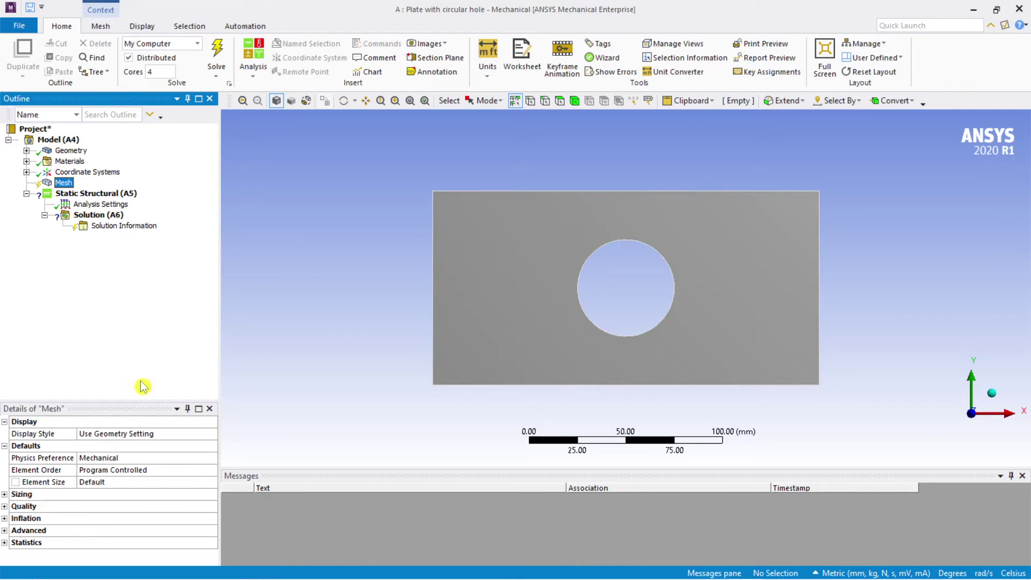
click(117, 482)
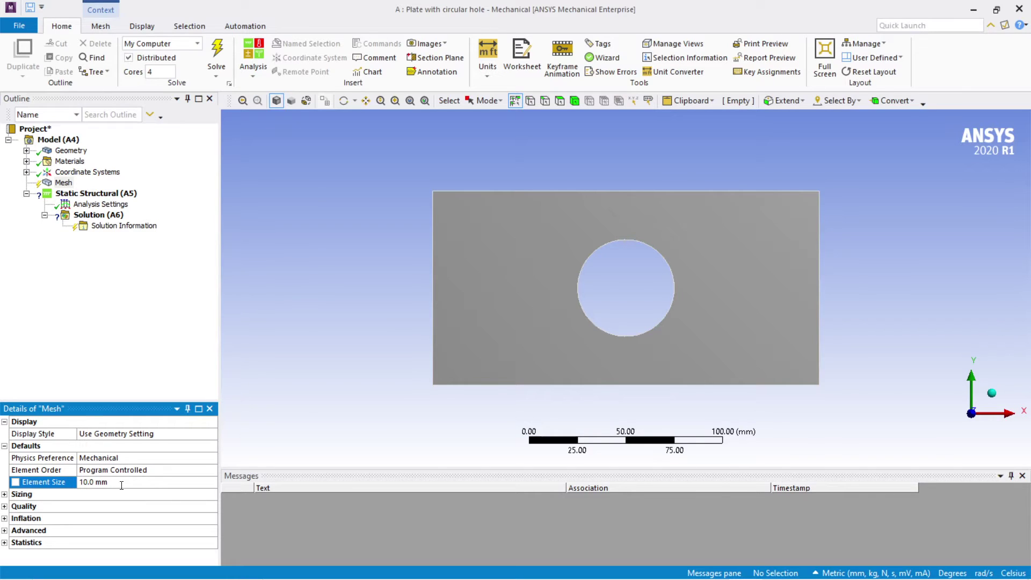
right_click(63, 182)
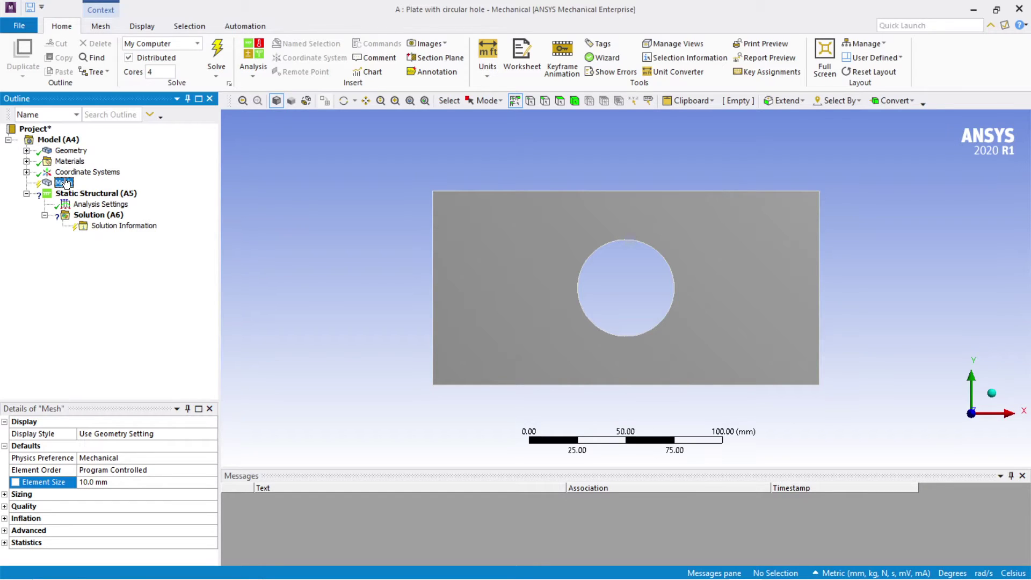
click(107, 220)
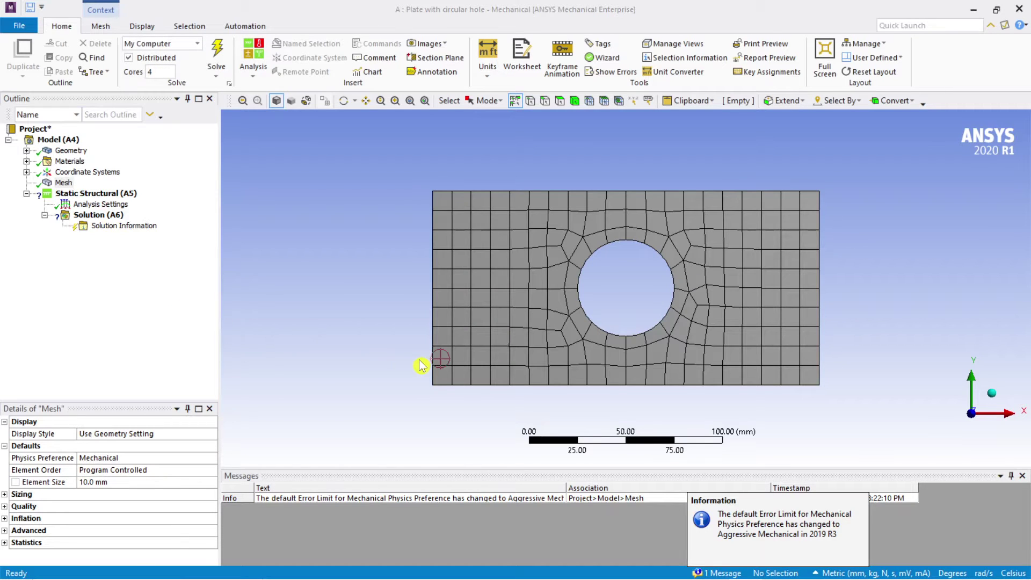
mouse_move(571, 408)
middle_down()
mouse_move(553, 341)
mouse_move(591, 329)
mouse_move(552, 356)
mouse_move(503, 337)
mouse_move(543, 433)
mouse_move(548, 394)
mouse_move(575, 362)
mouse_move(577, 372)
mouse_move(559, 376)
middle_up()
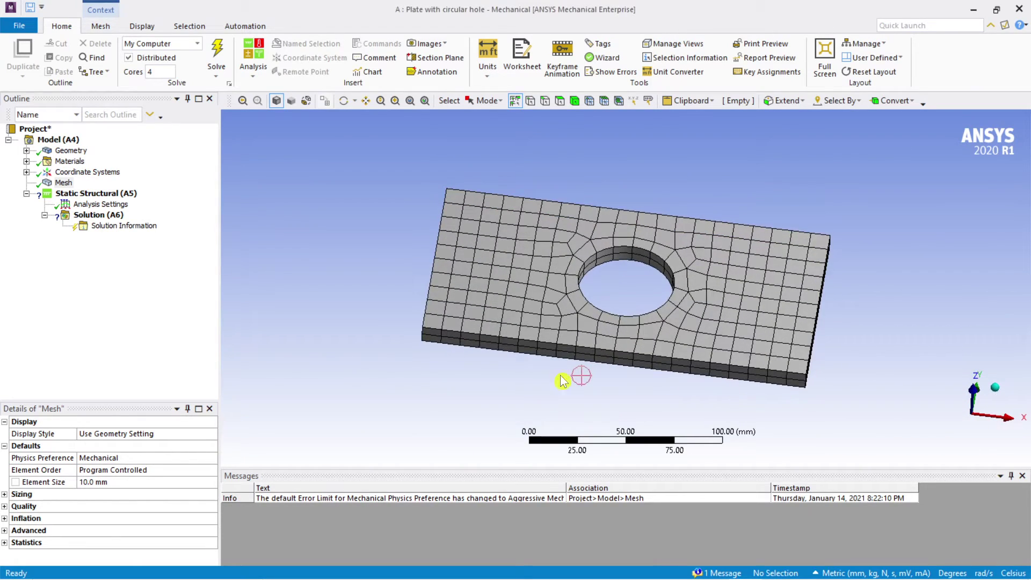
Set the mesh element size to 5 mm and regenerate the plate's mesh
click(62, 184)
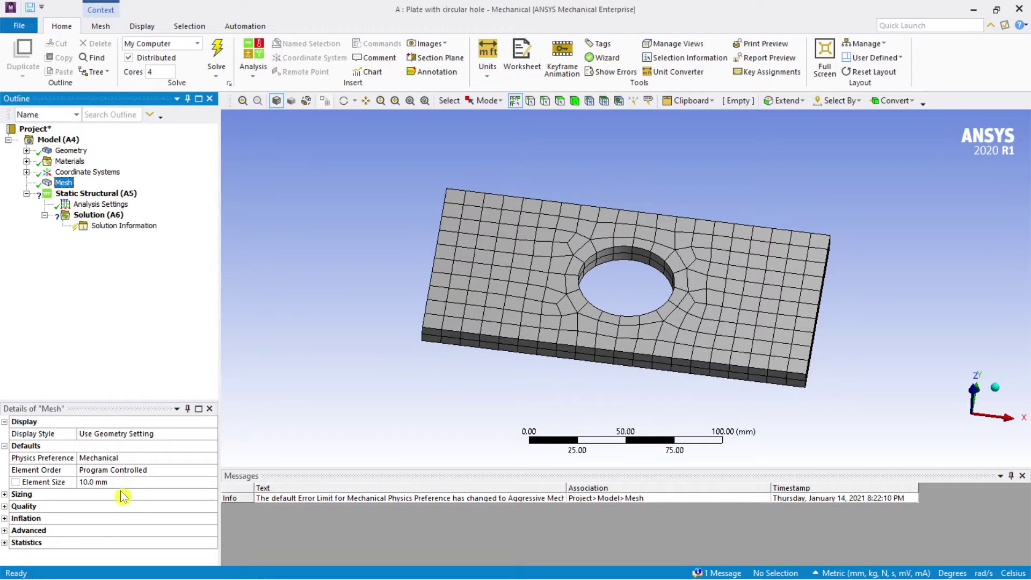
click(92, 482)
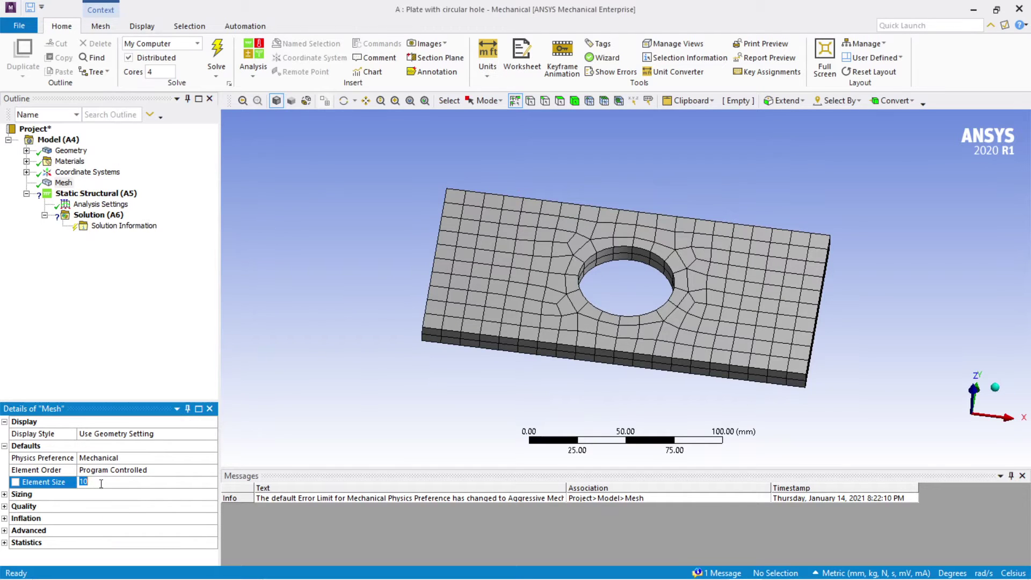
text(5)
key(Return)
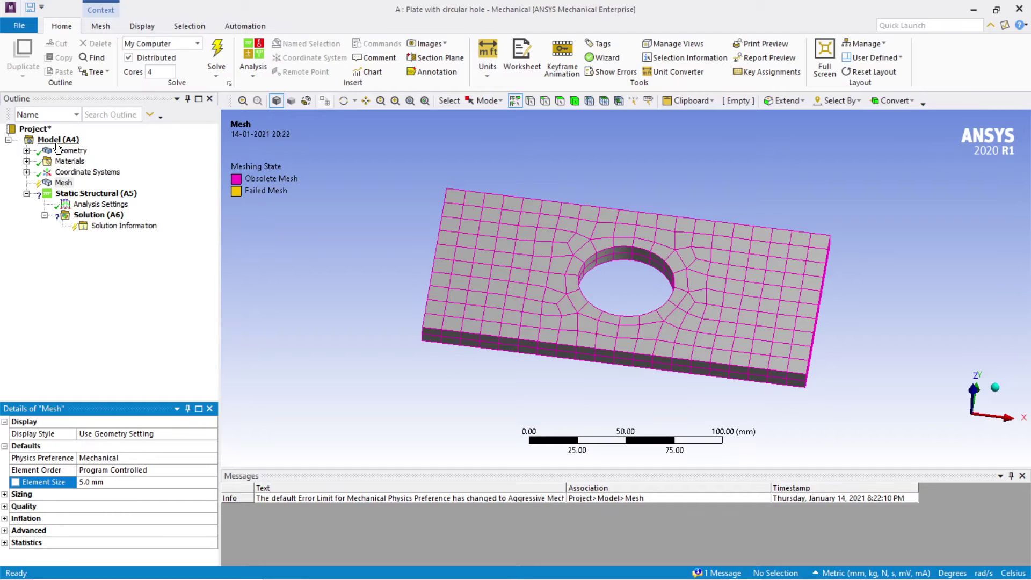
click(66, 183)
right_click(66, 187)
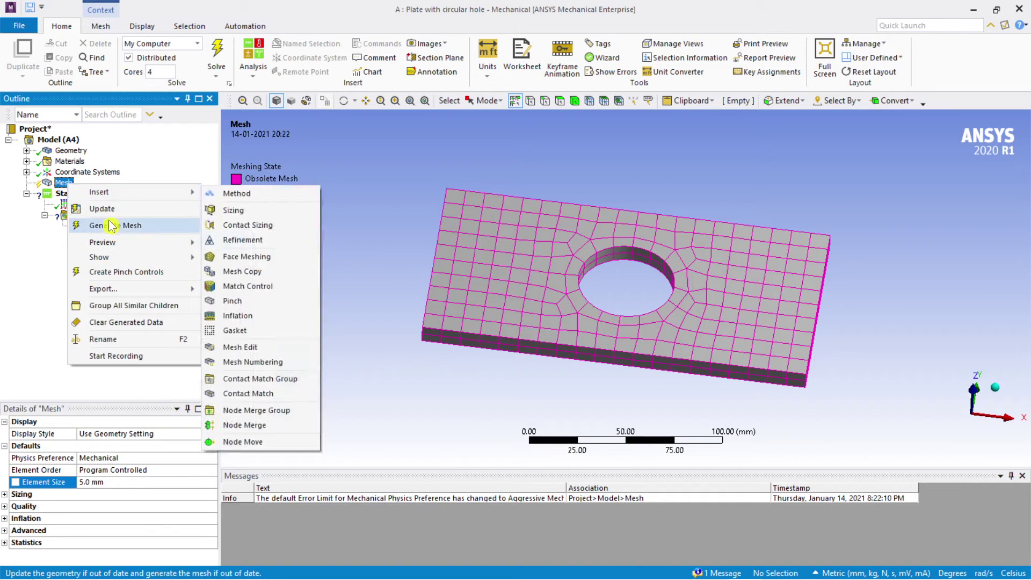
click(94, 211)
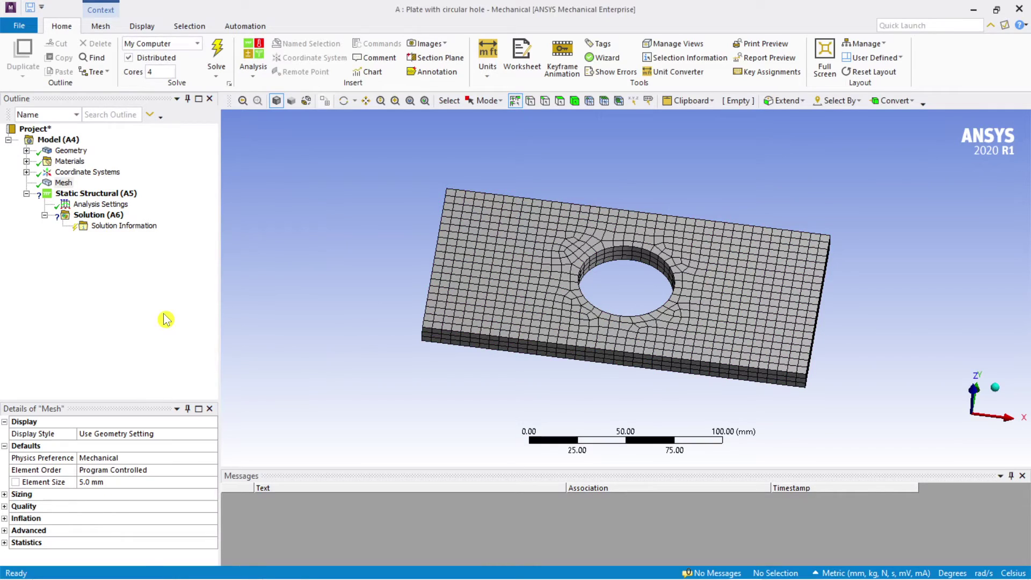
middle_drag(545, 394, 633, 389)
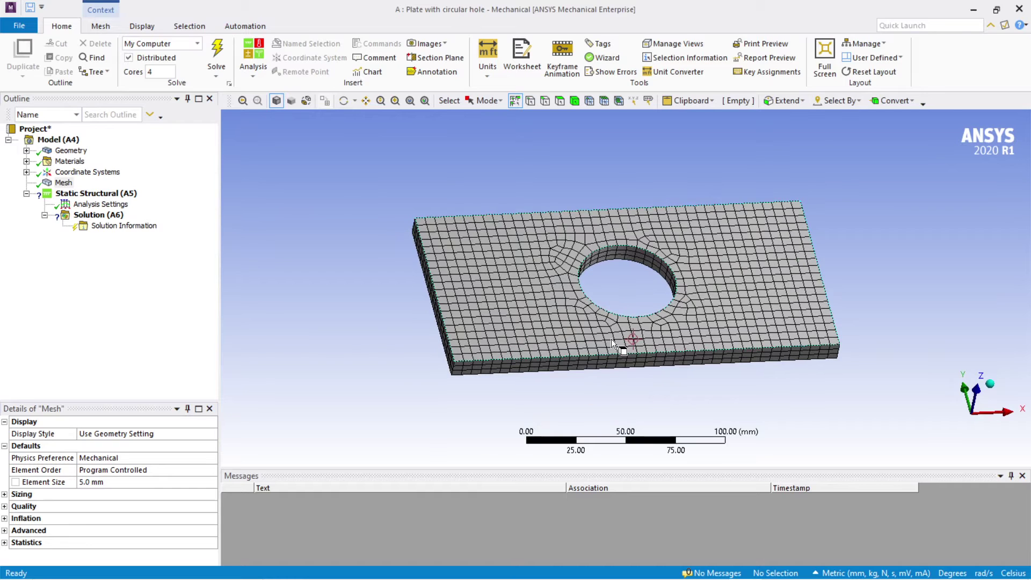
right_click(298, 213)
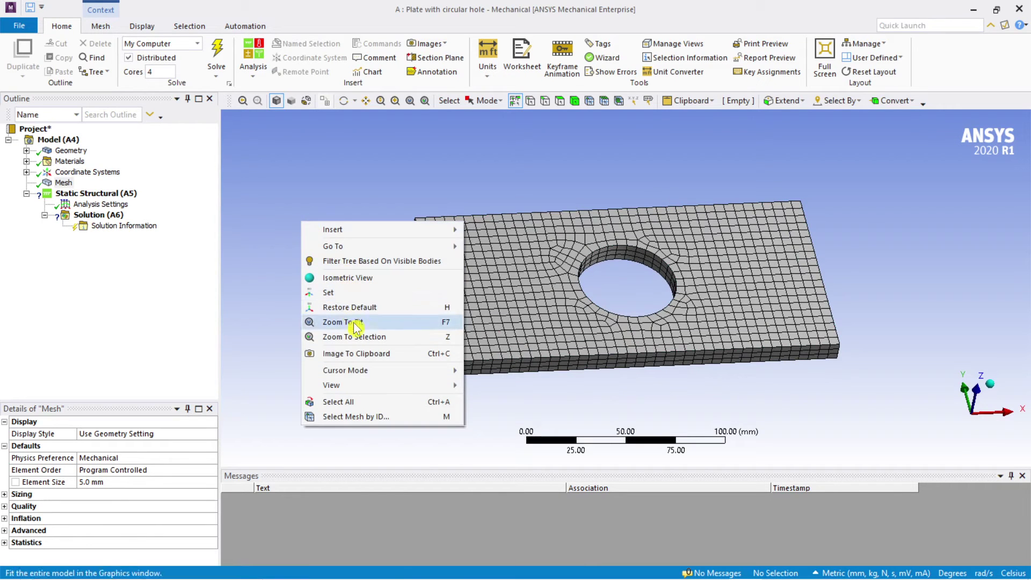
click(339, 196)
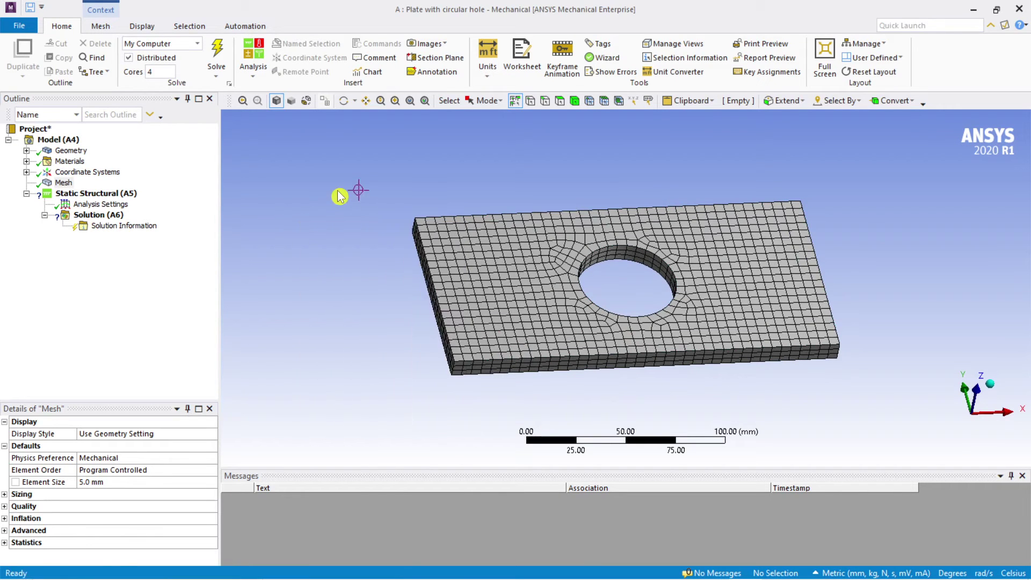
Add a fixed support to the plate's short end face on the negative X side
click(117, 195)
right_click(117, 196)
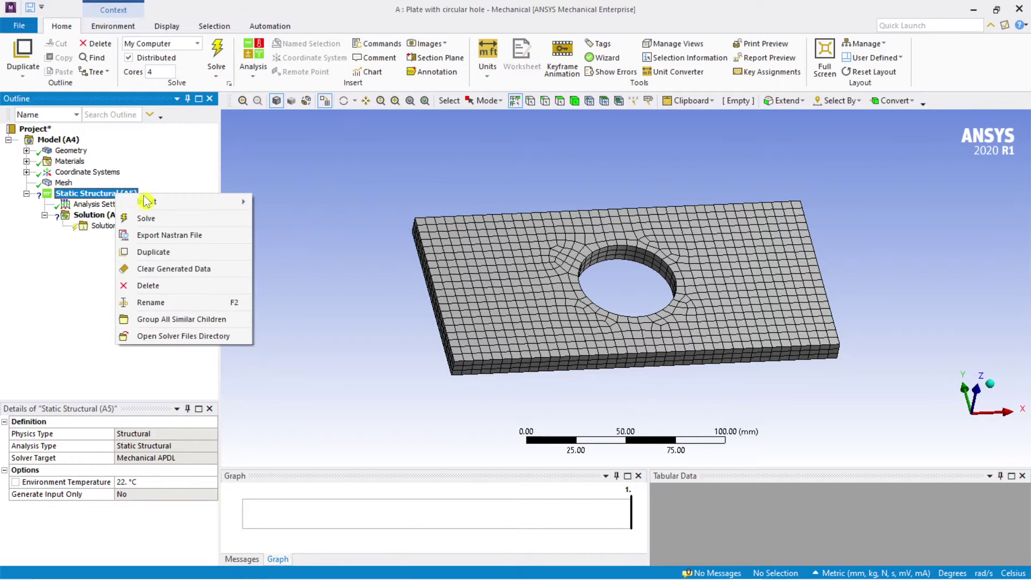
mouse_move(156, 201)
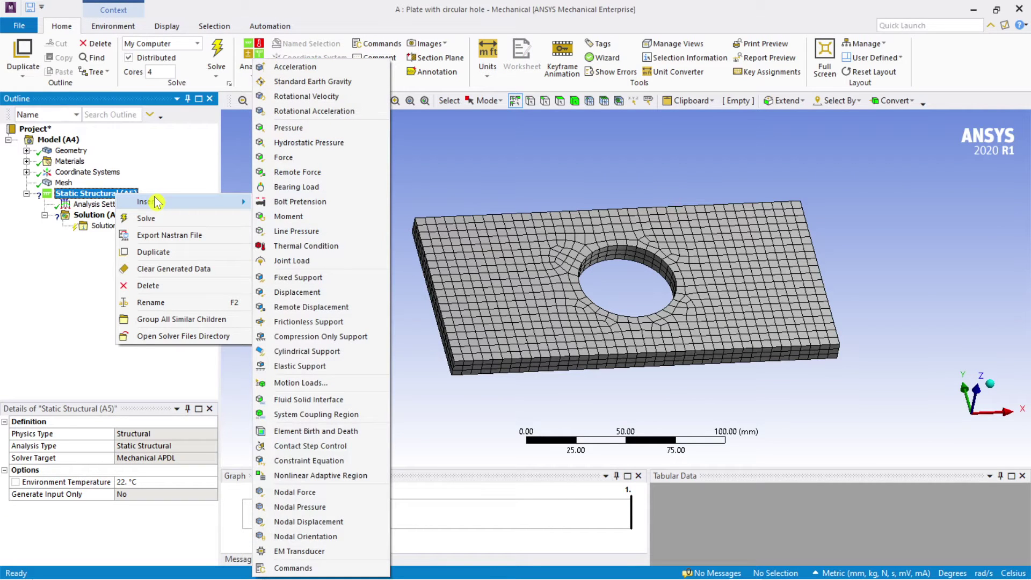
click(295, 278)
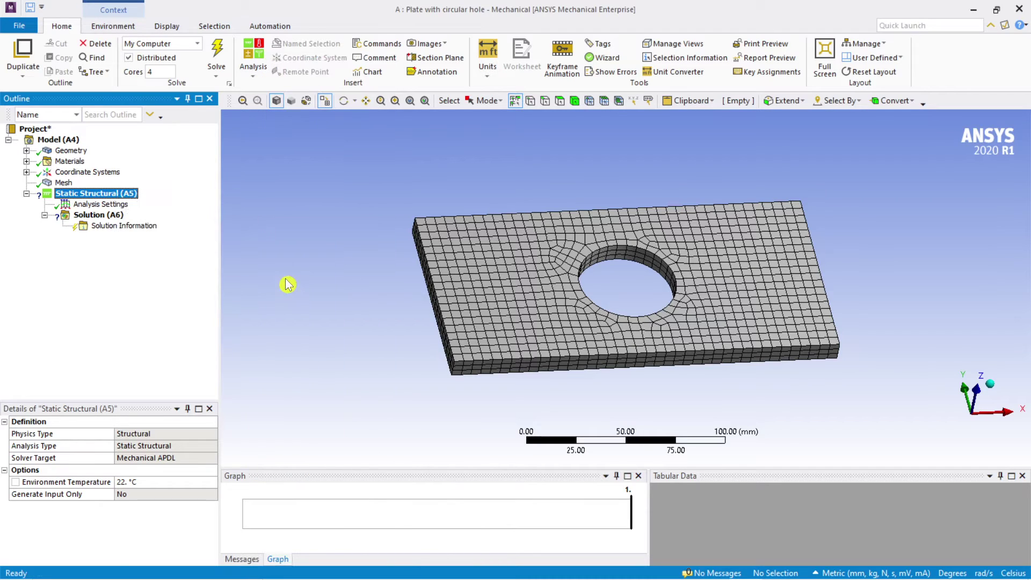
click(545, 104)
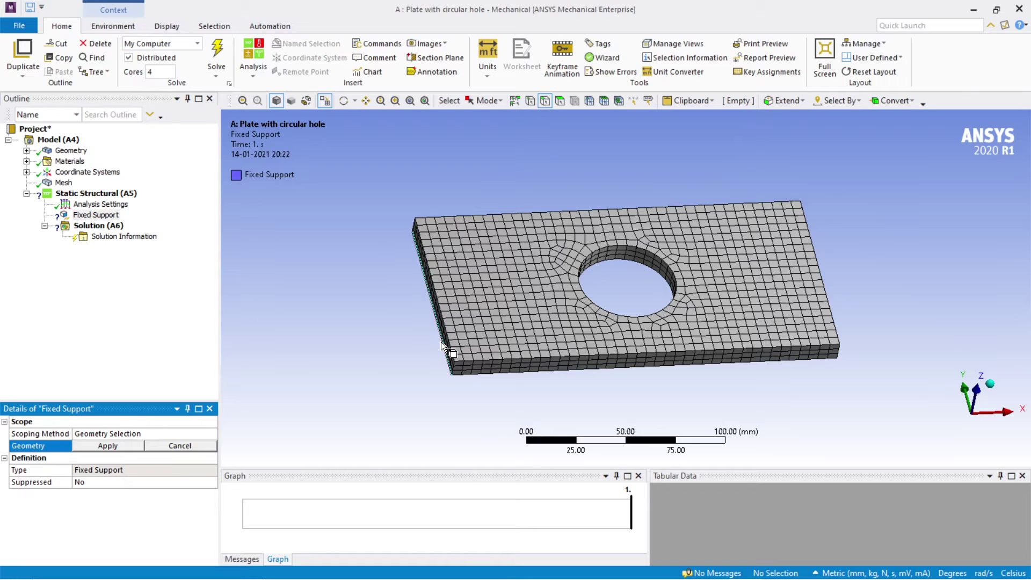
click(565, 103)
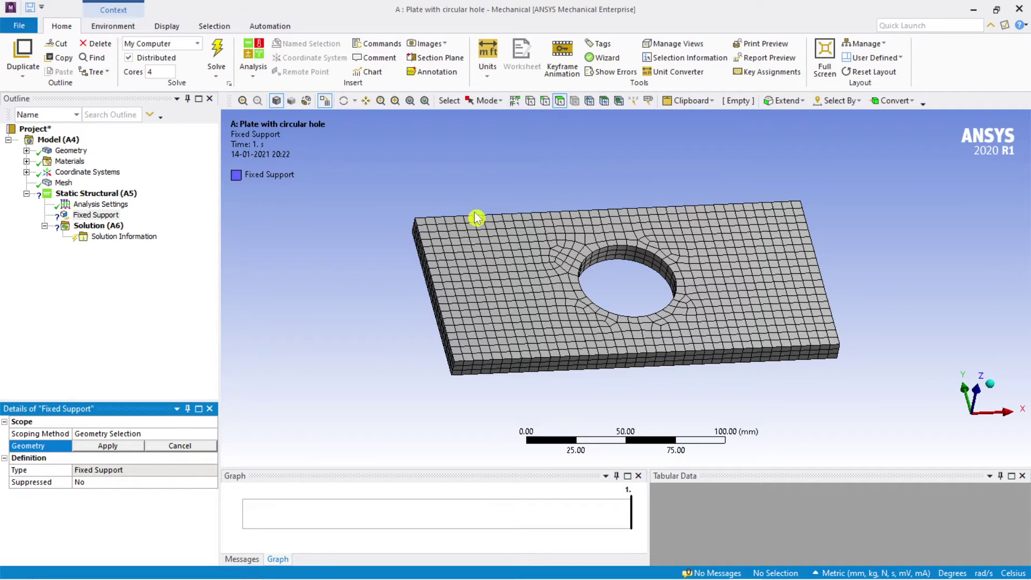
click(434, 294)
click(444, 276)
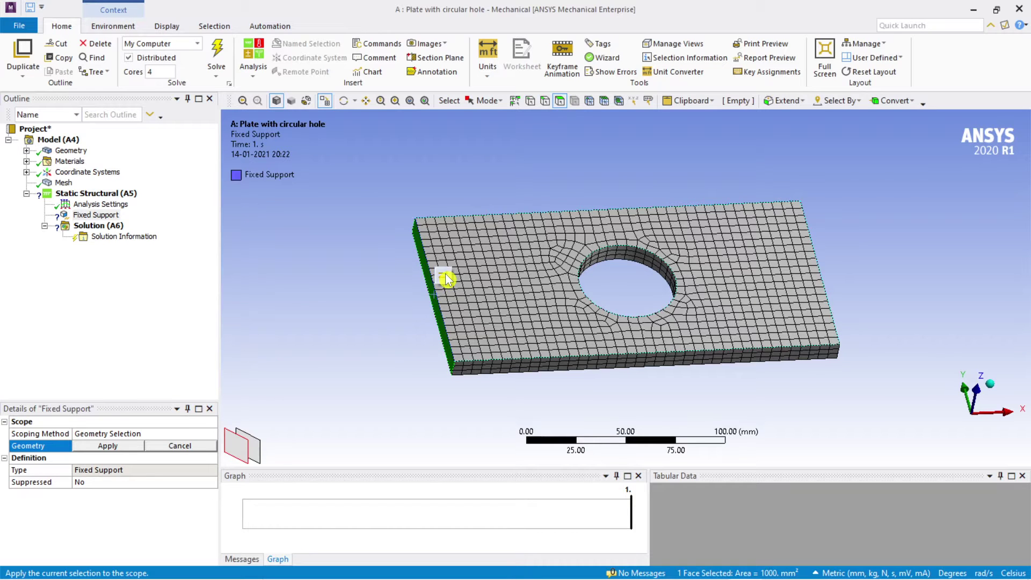
Add a second fixed support to the opposite short end face on the positive X side
click(98, 195)
right_click(97, 195)
mouse_move(161, 200)
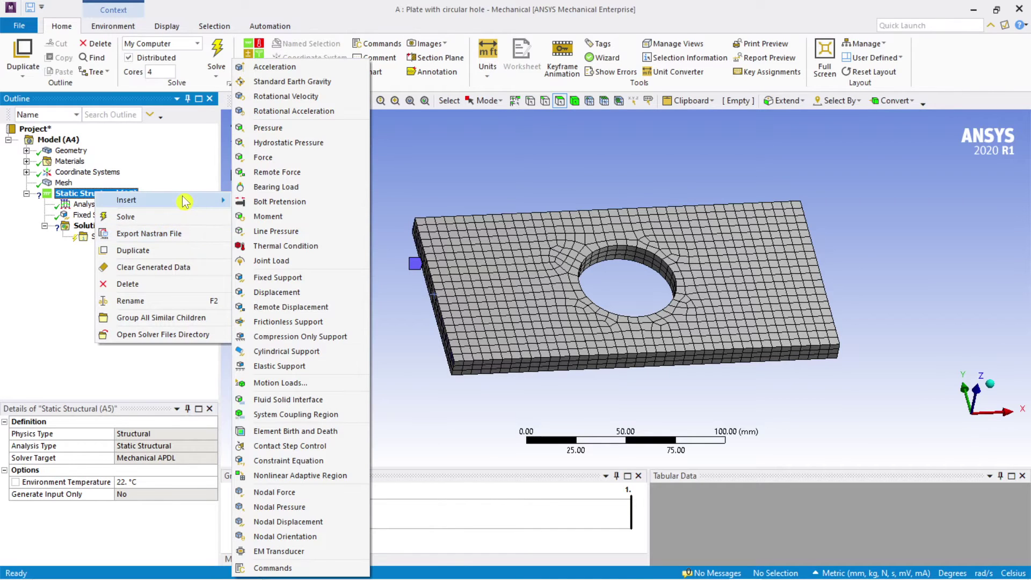
click(299, 276)
mouse_move(858, 301)
middle_down()
mouse_move(919, 301)
mouse_move(839, 307)
middle_up()
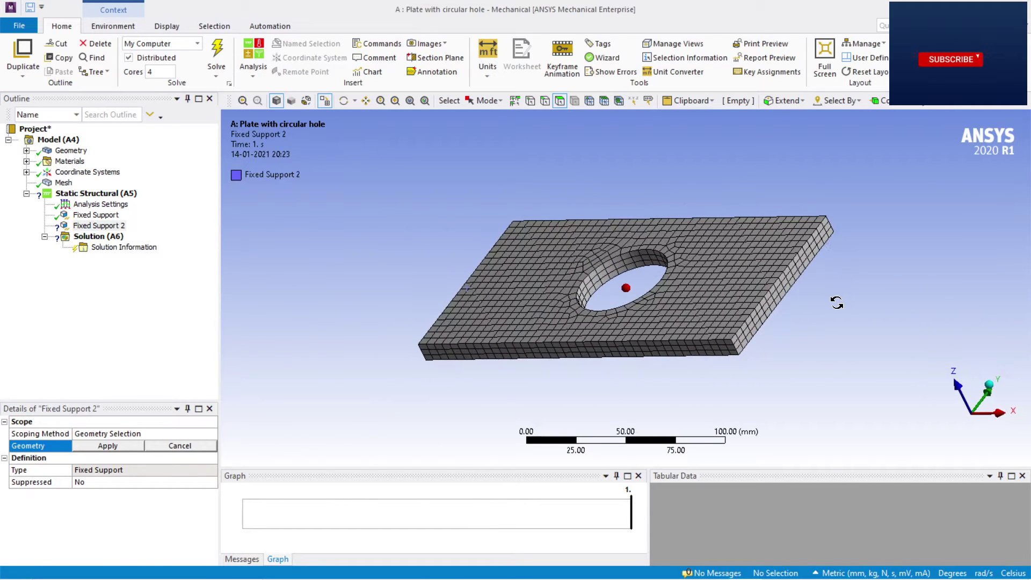
click(804, 261)
key(Return)
middle_drag(831, 336, 458, 295)
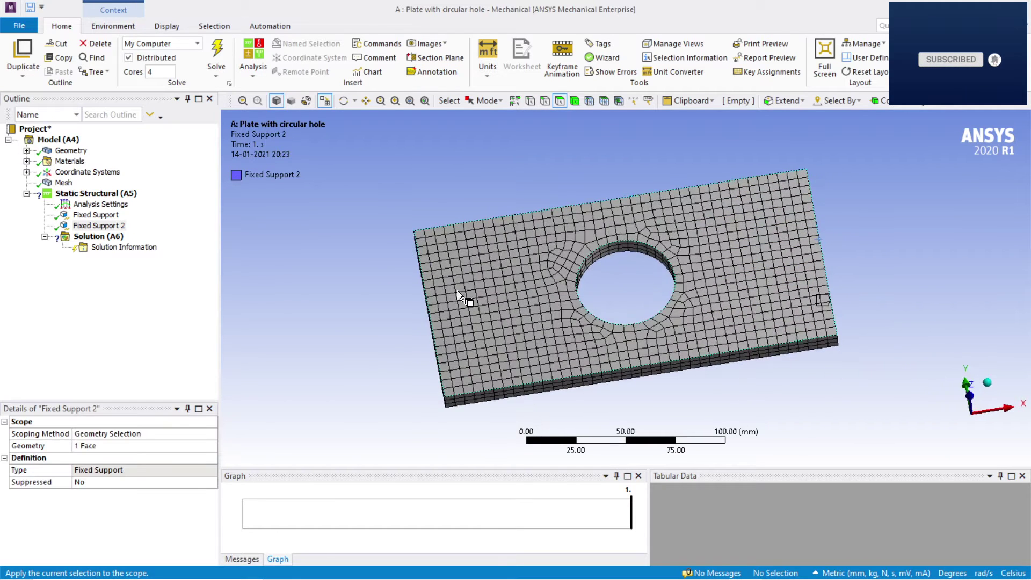
Insert a force in the Static Structural analysis and scope it to the plate's large upper face around the hole
click(95, 195)
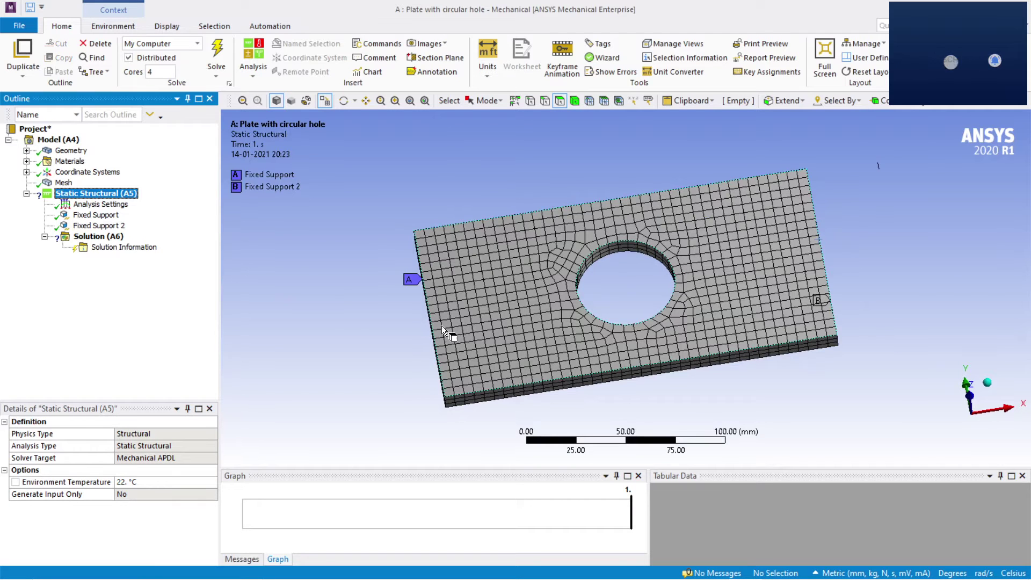
middle_drag(534, 179, 486, 206)
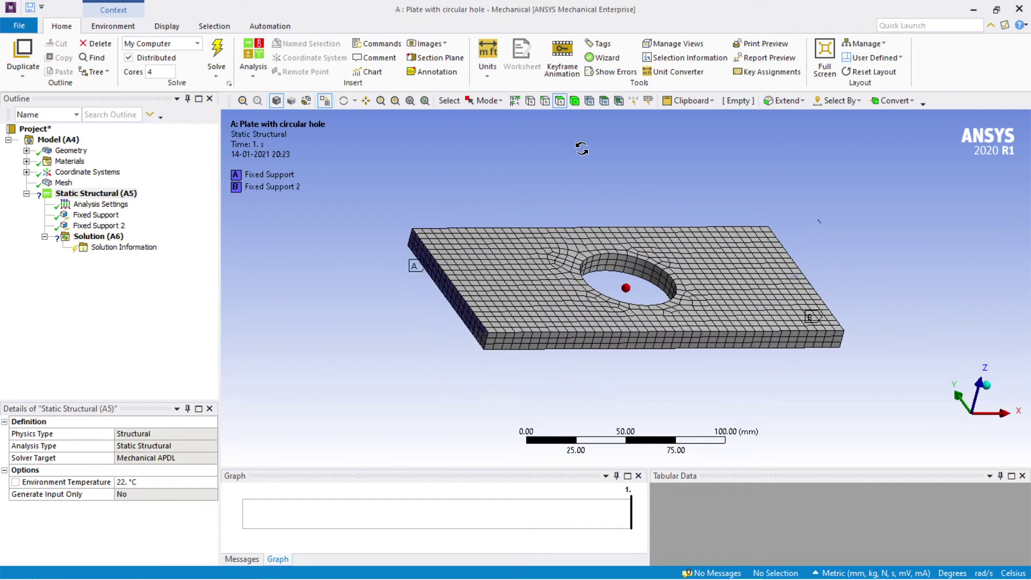
middle_drag(589, 195, 563, 212)
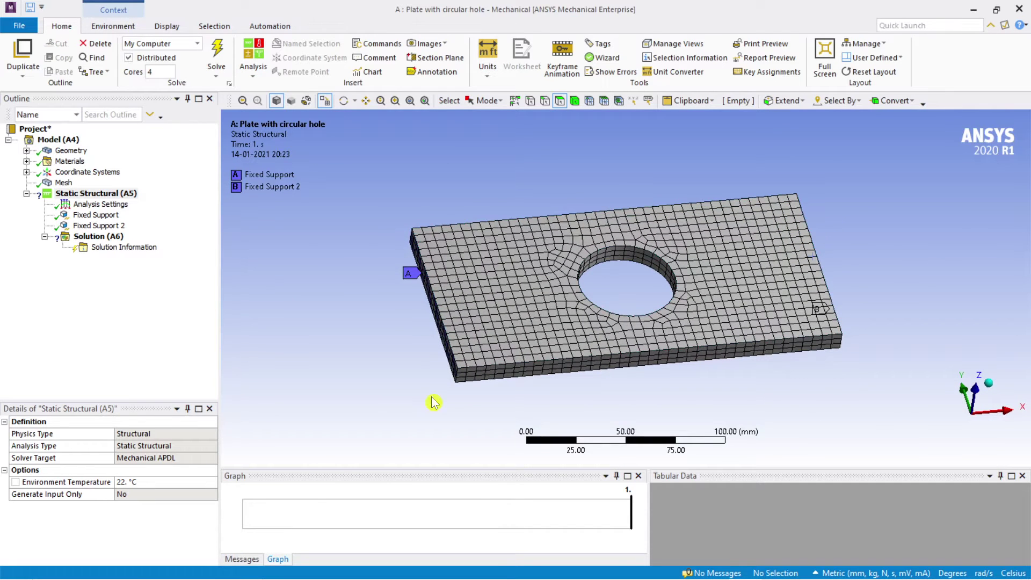
right_click(84, 195)
mouse_move(113, 207)
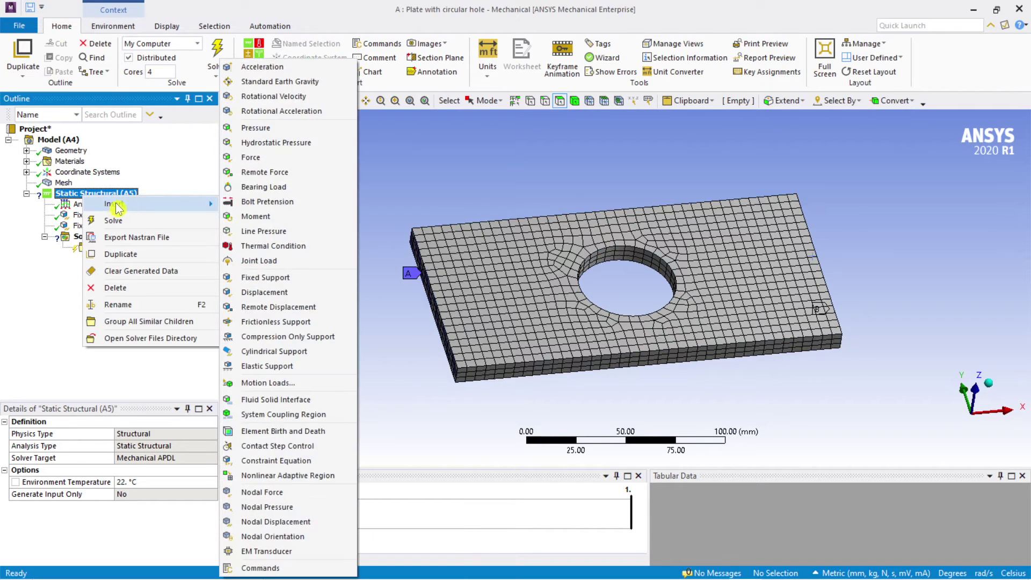
click(249, 157)
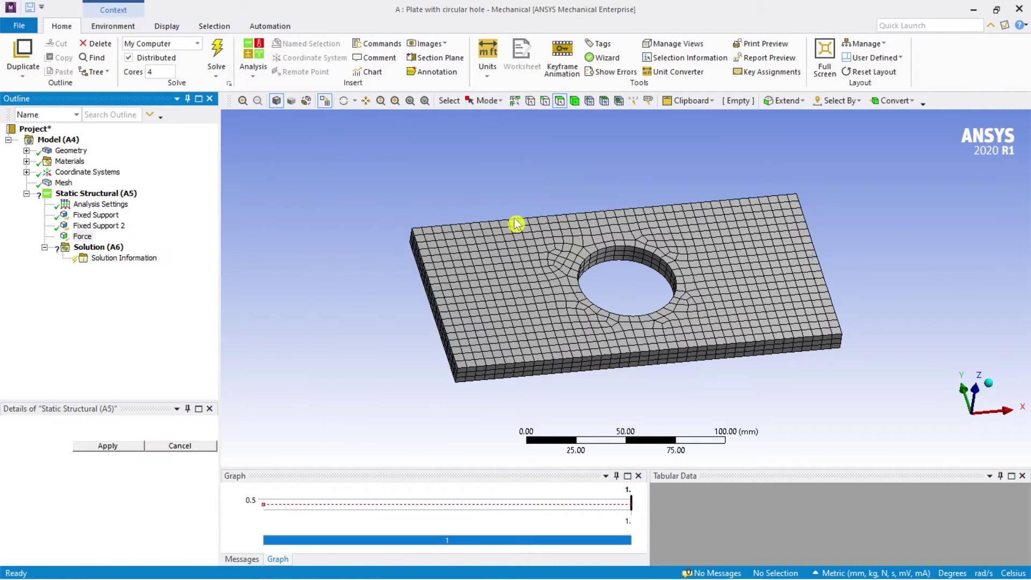
click(559, 244)
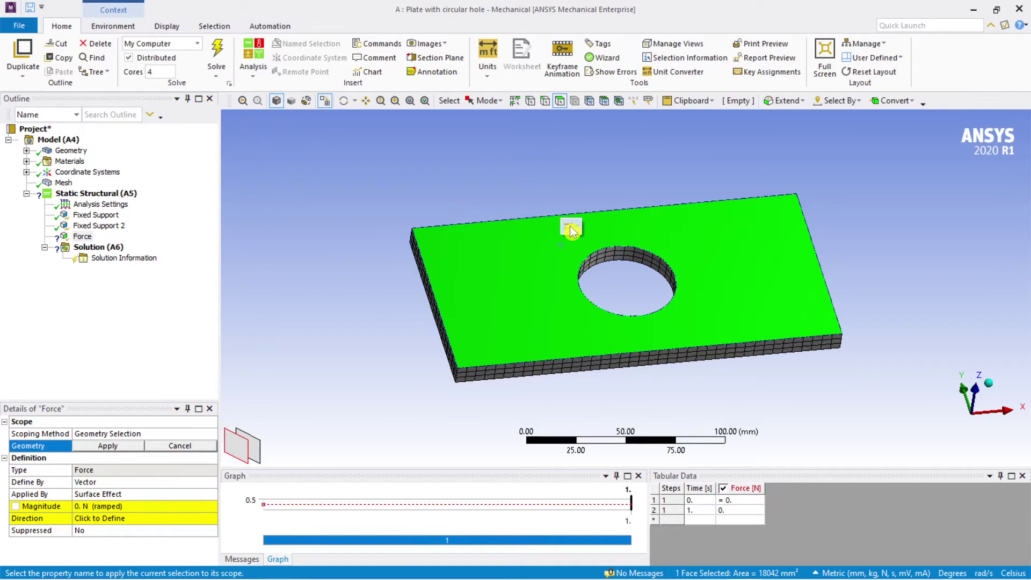
click(570, 226)
click(607, 229)
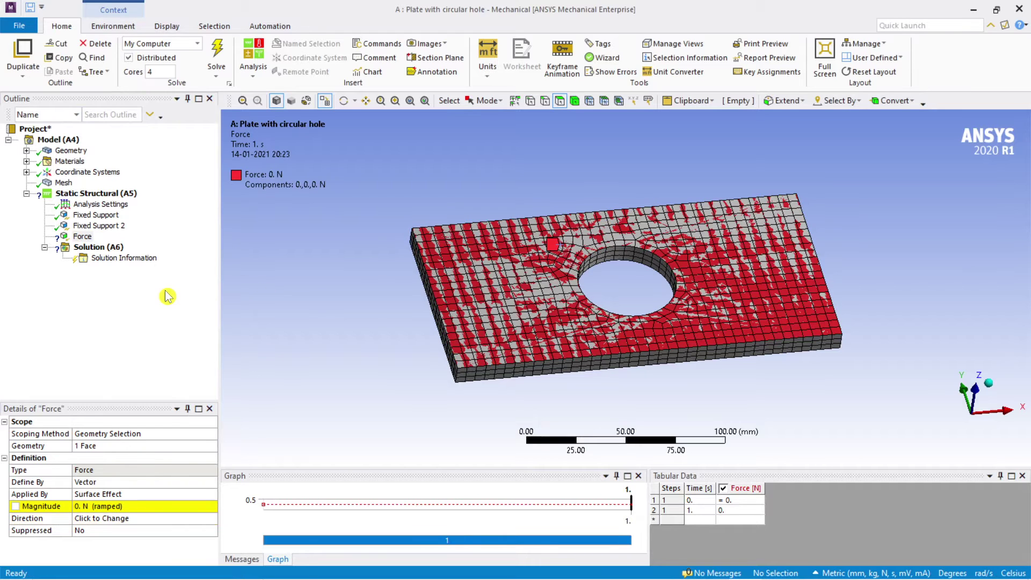
Define the force by components and set its Z component to -100000 N
click(137, 481)
click(211, 481)
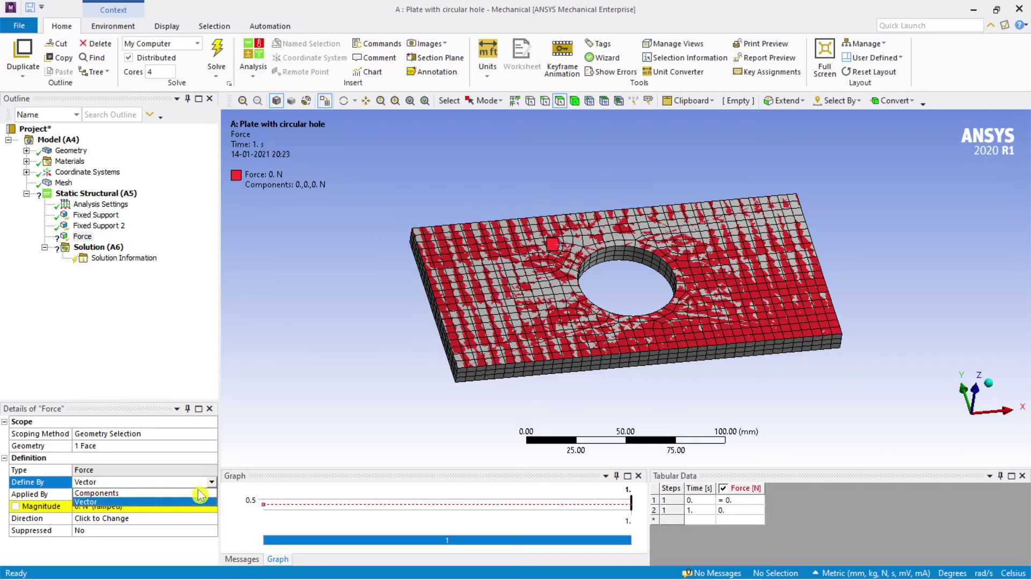
click(180, 501)
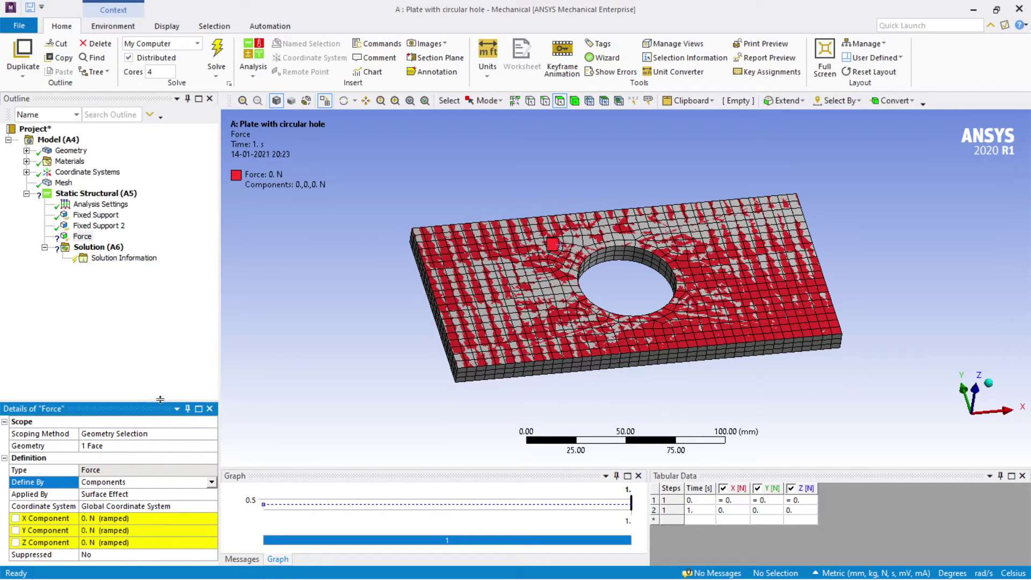
drag(160, 400, 160, 330)
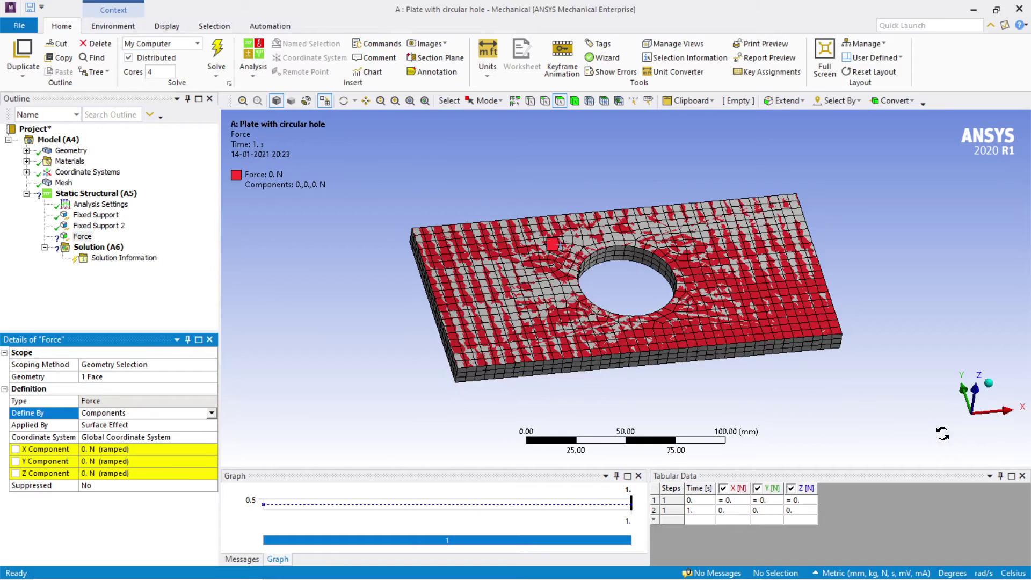
drag(943, 434, 870, 405)
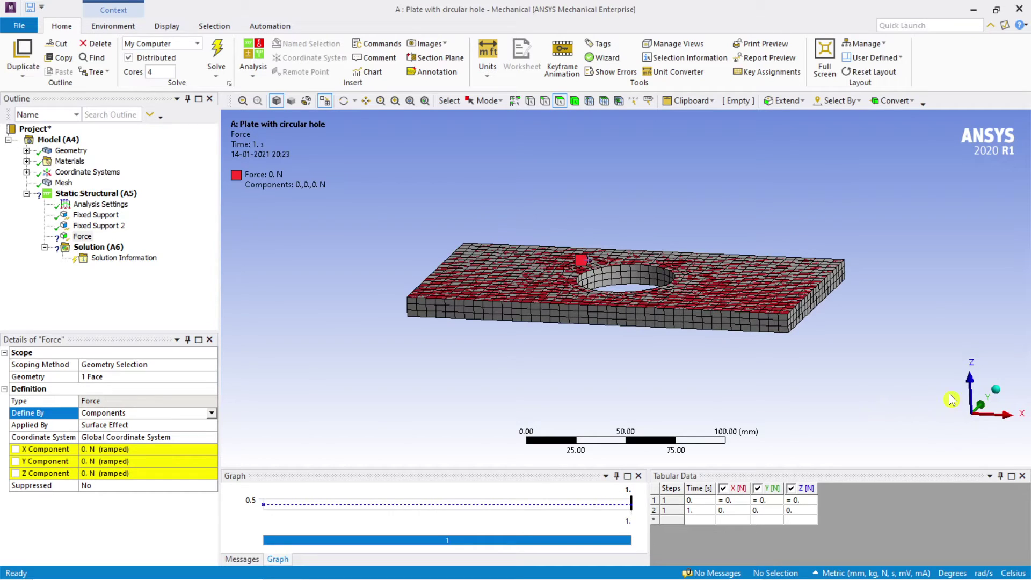
key(1)
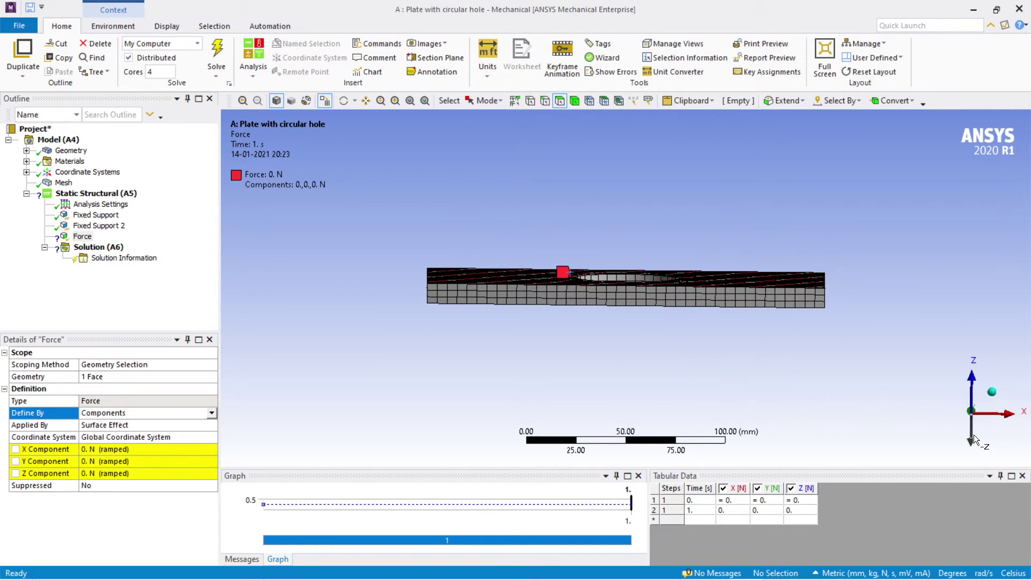
click(86, 475)
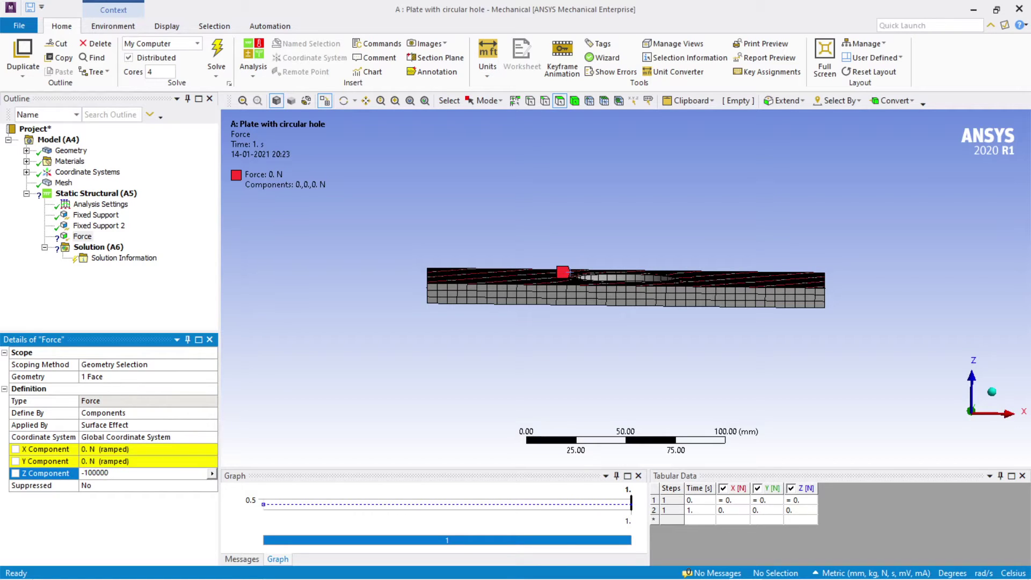
key(Return)
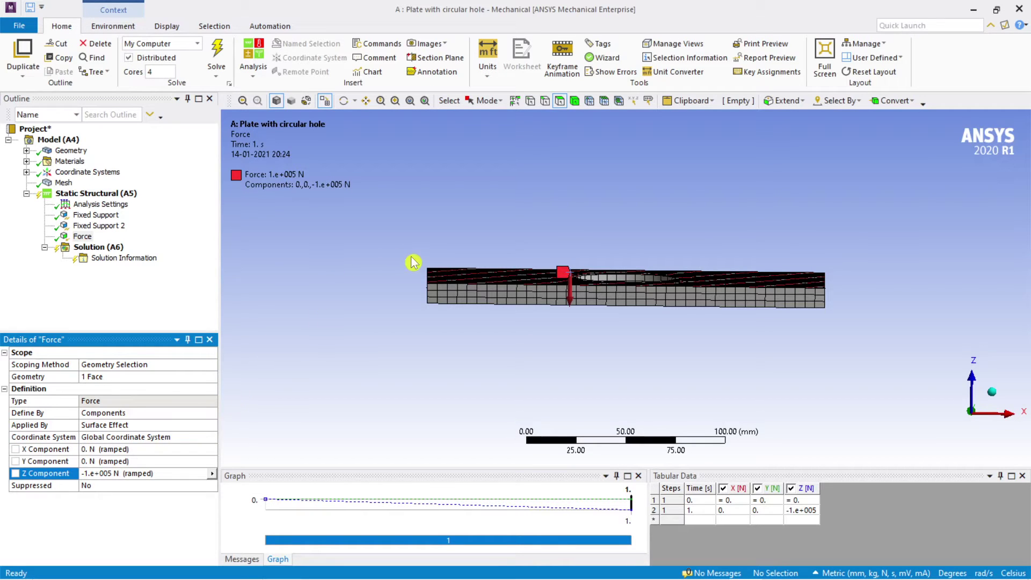
Solve the static structural analysis of the plate from the Solution branch
middle_drag(392, 263, 281, 274)
click(123, 246)
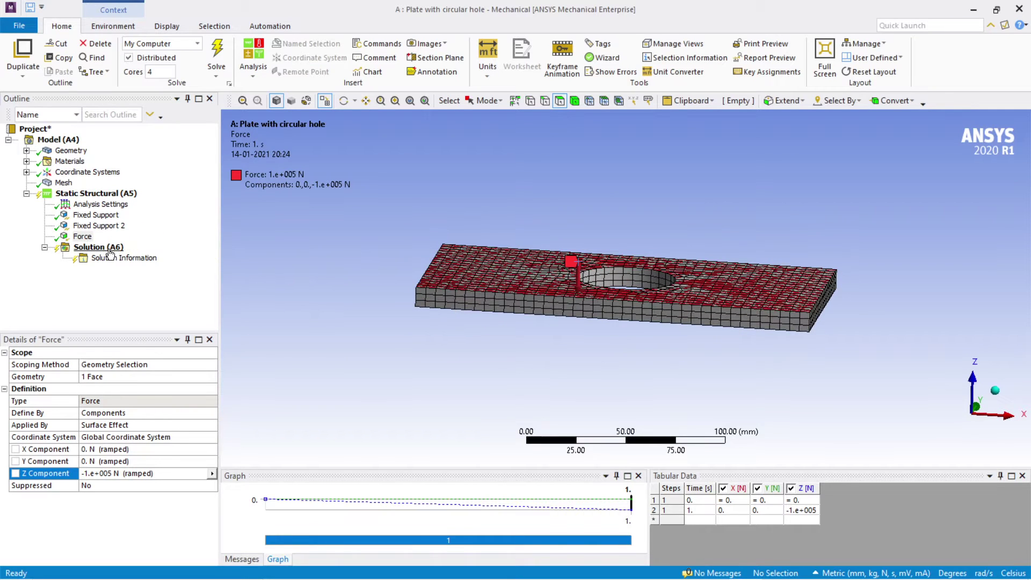
right_click(111, 253)
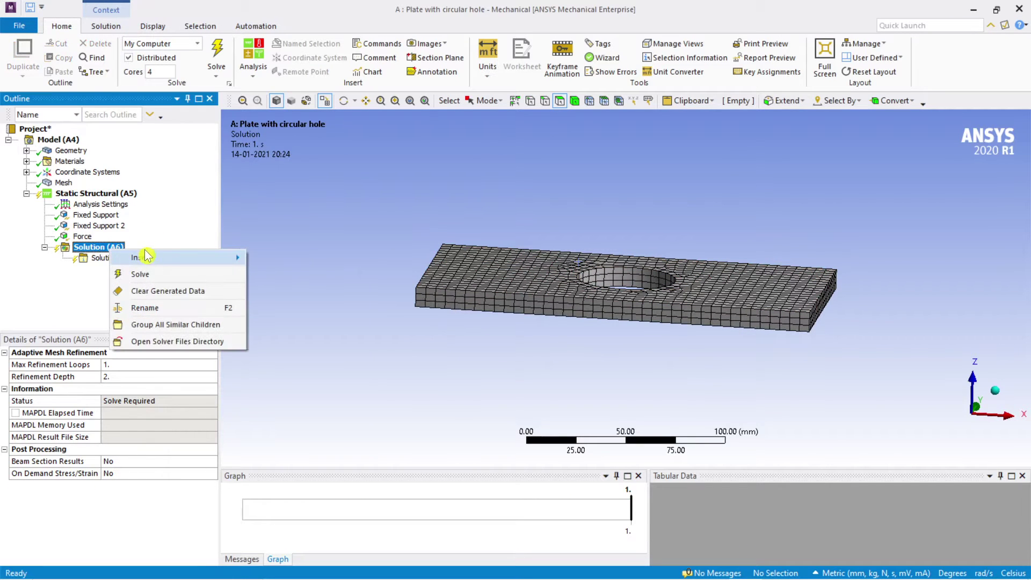
click(164, 276)
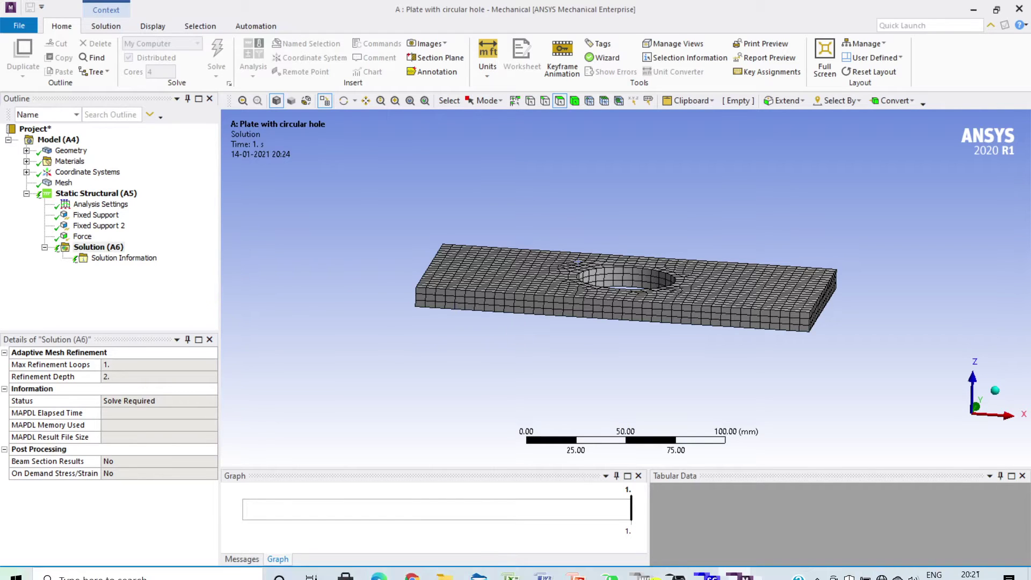
click(670, 574)
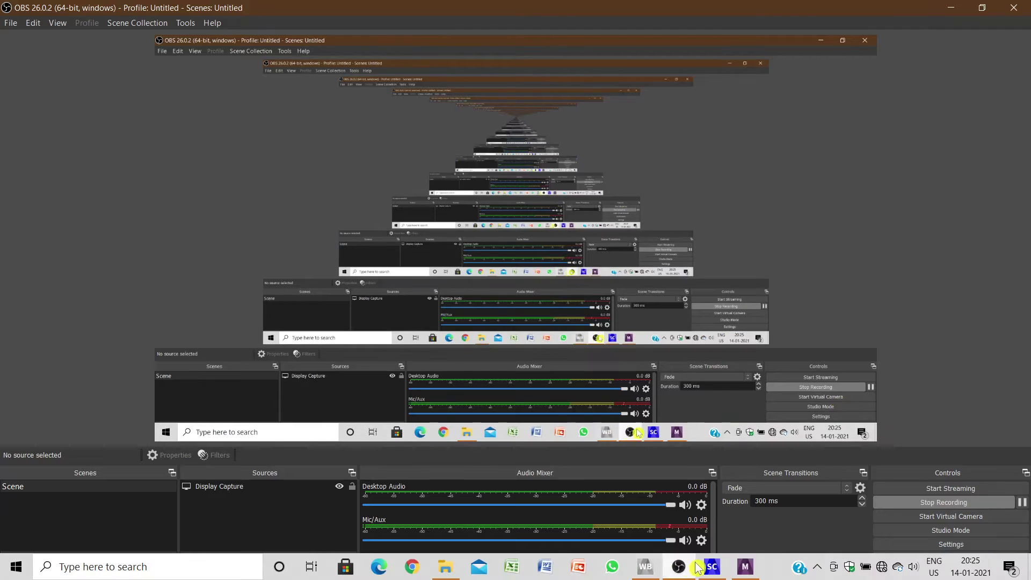
click(744, 566)
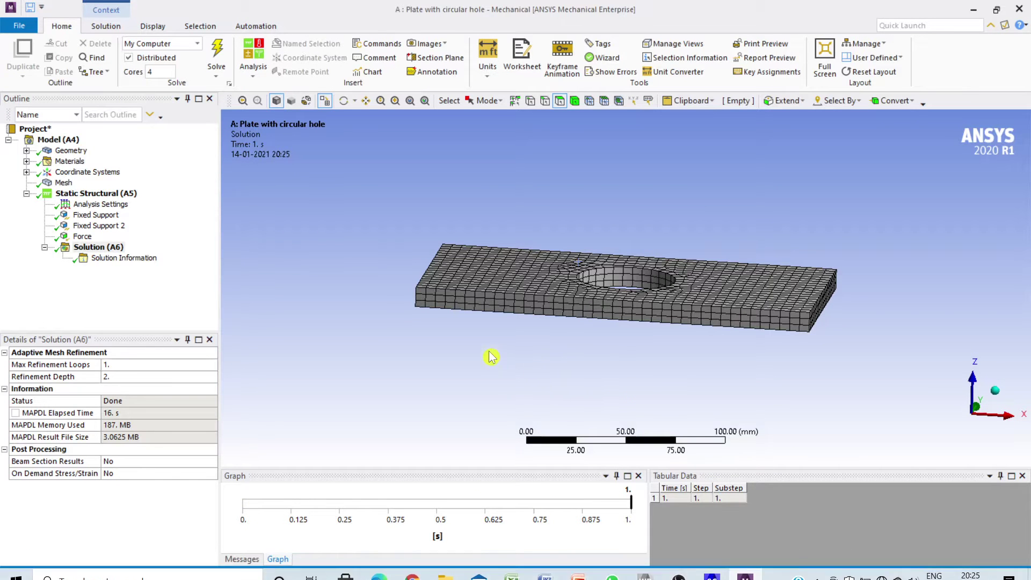
Insert a total deformation result under Solution
middle_drag(491, 354, 495, 386)
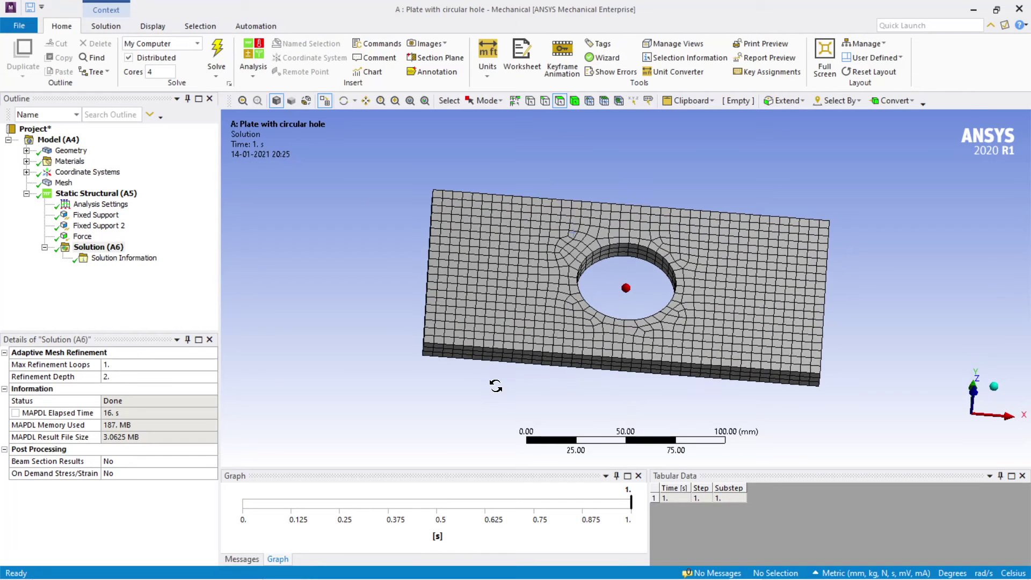
click(99, 249)
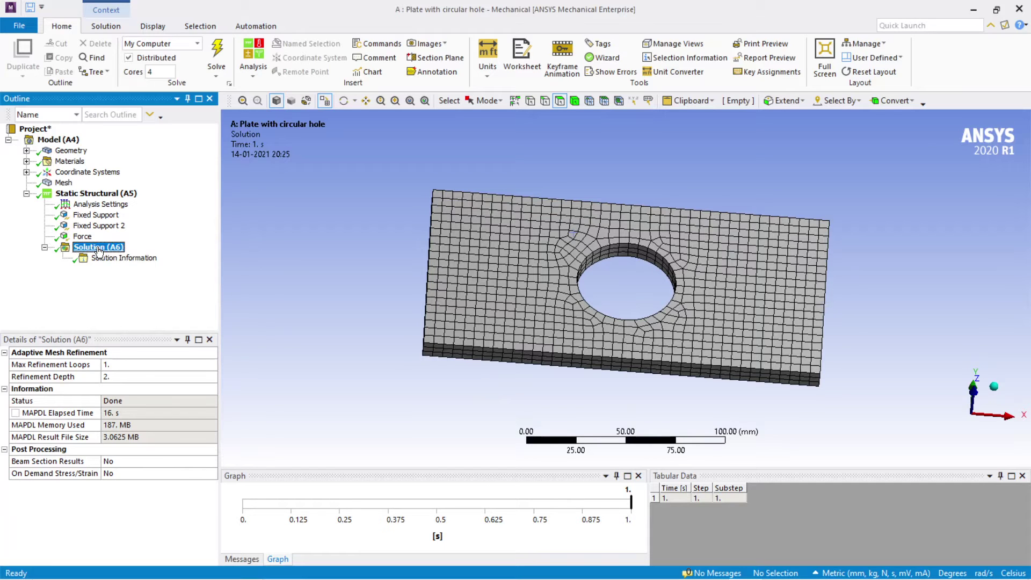
right_click(99, 249)
mouse_move(143, 257)
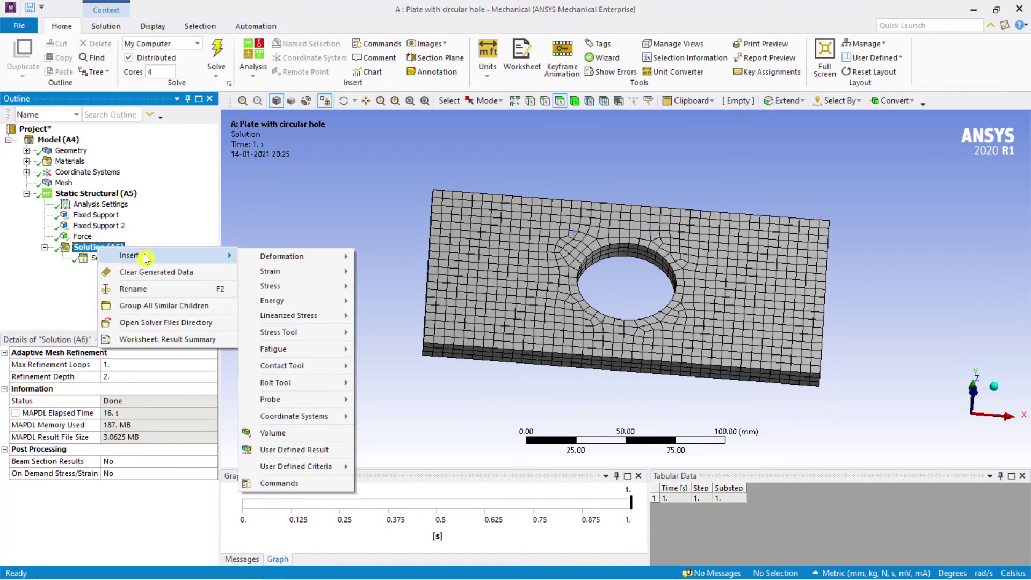
mouse_move(302, 262)
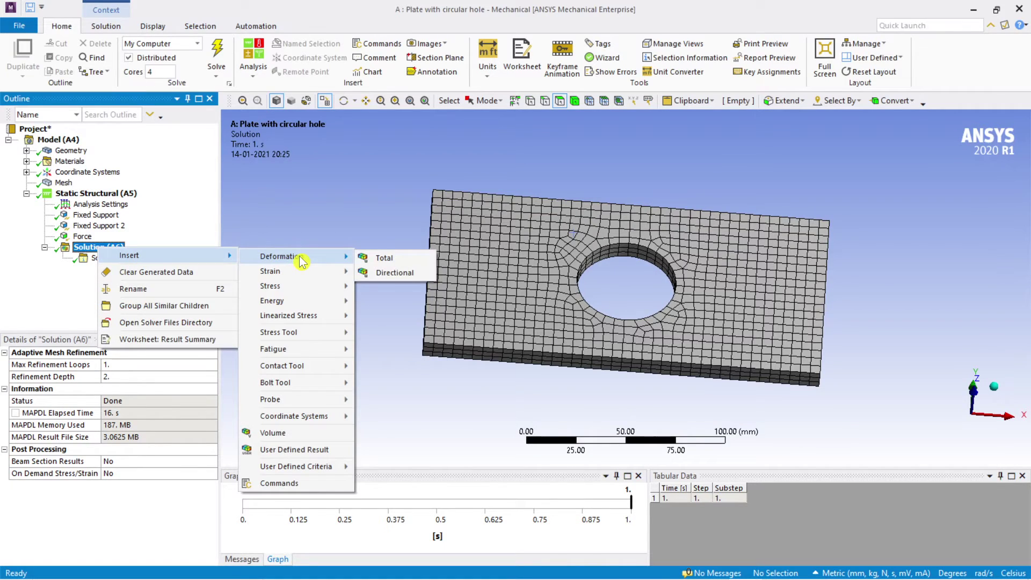
click(391, 263)
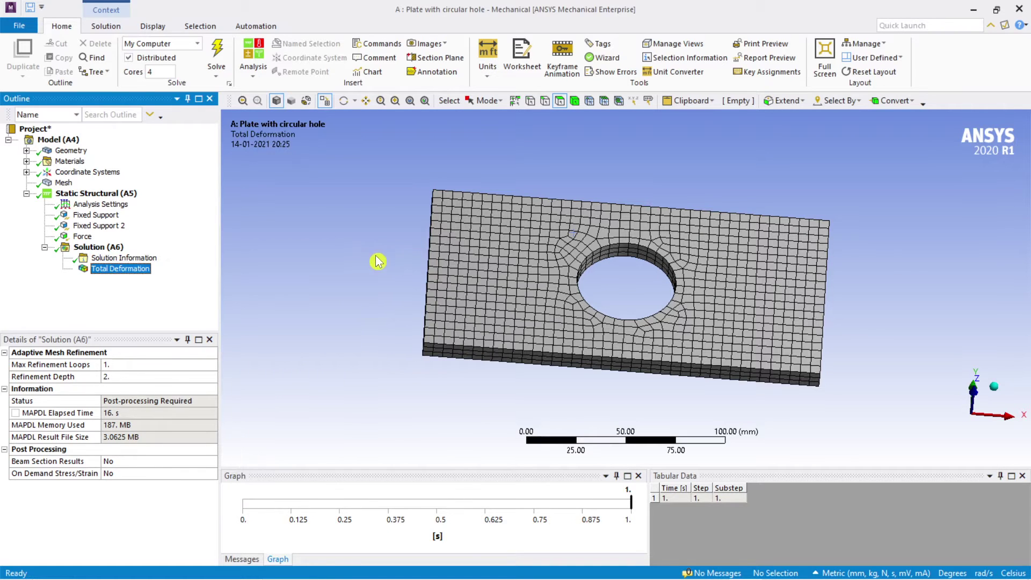
Insert an Equivalent (von-Mises) stress result under the Solution branch
click(101, 248)
right_click(101, 248)
mouse_move(130, 255)
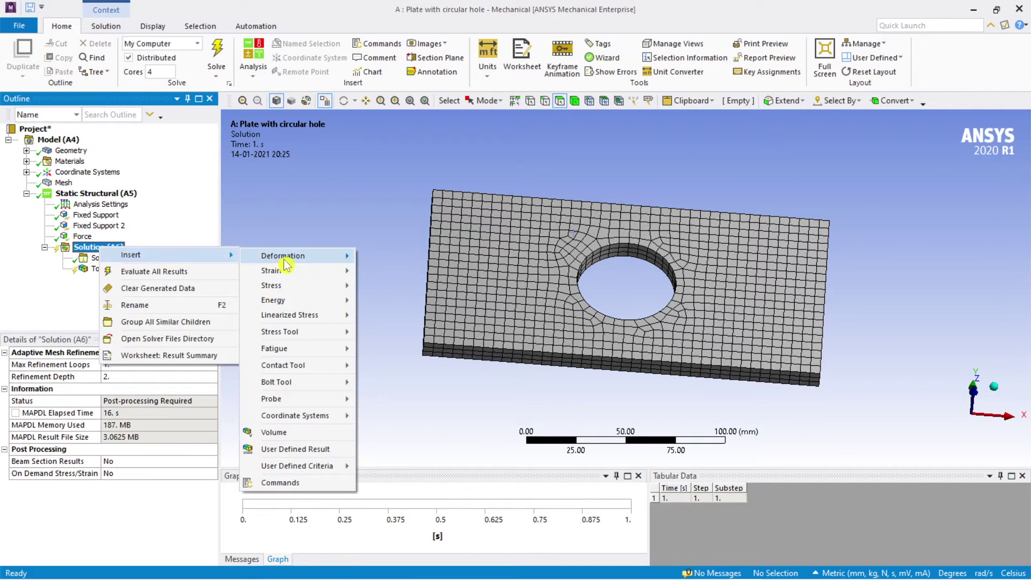
mouse_move(302, 274)
mouse_move(292, 293)
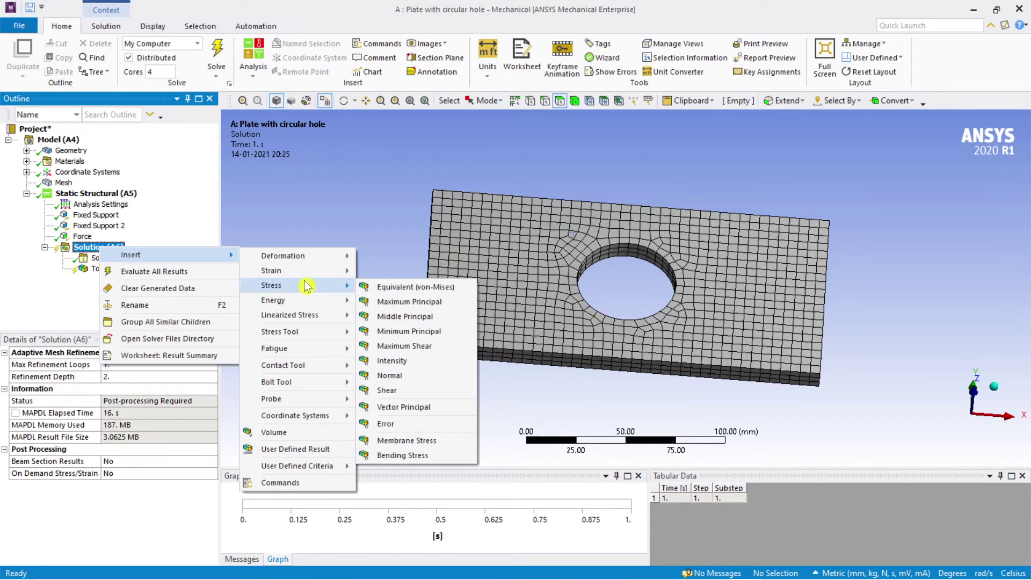
click(404, 289)
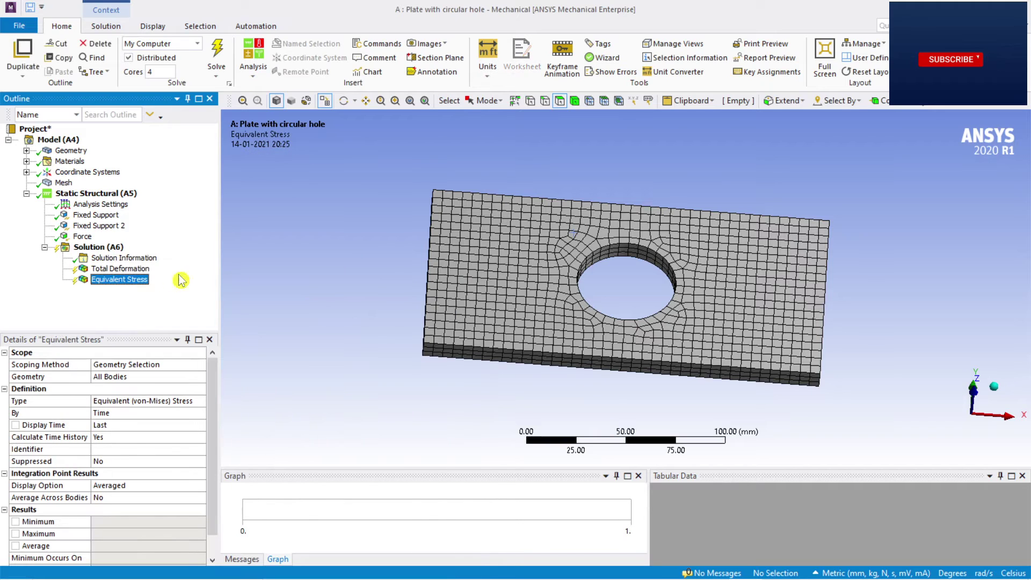
Evaluate all results of the Solution branch
click(94, 248)
right_click(94, 250)
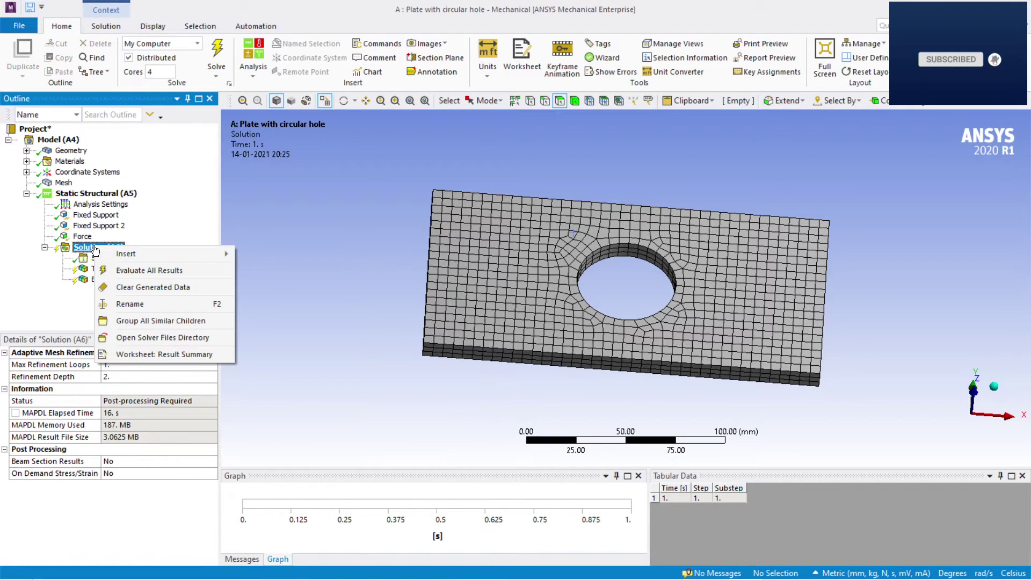
key(Escape)
key(Escape)
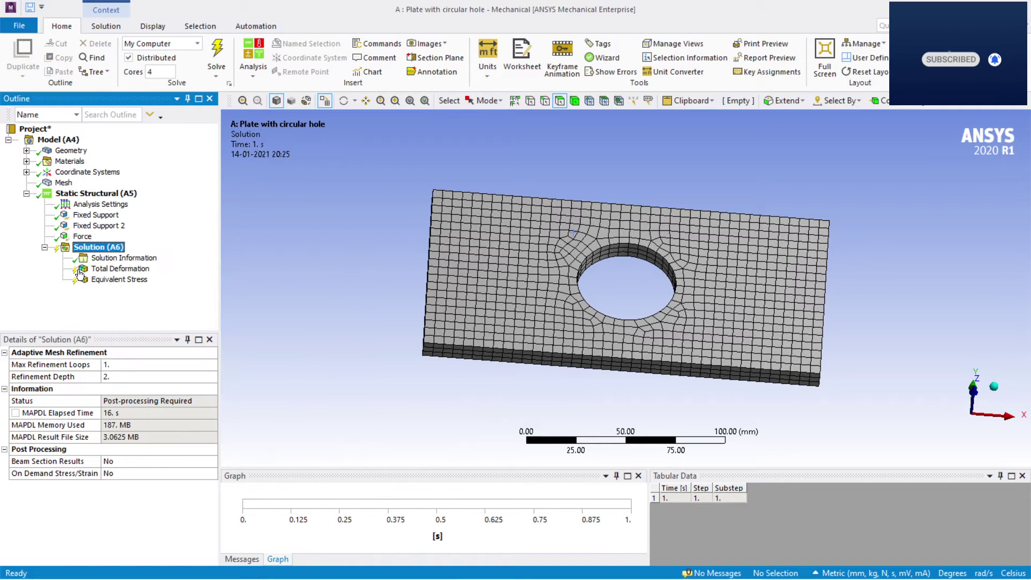
right_click(112, 249)
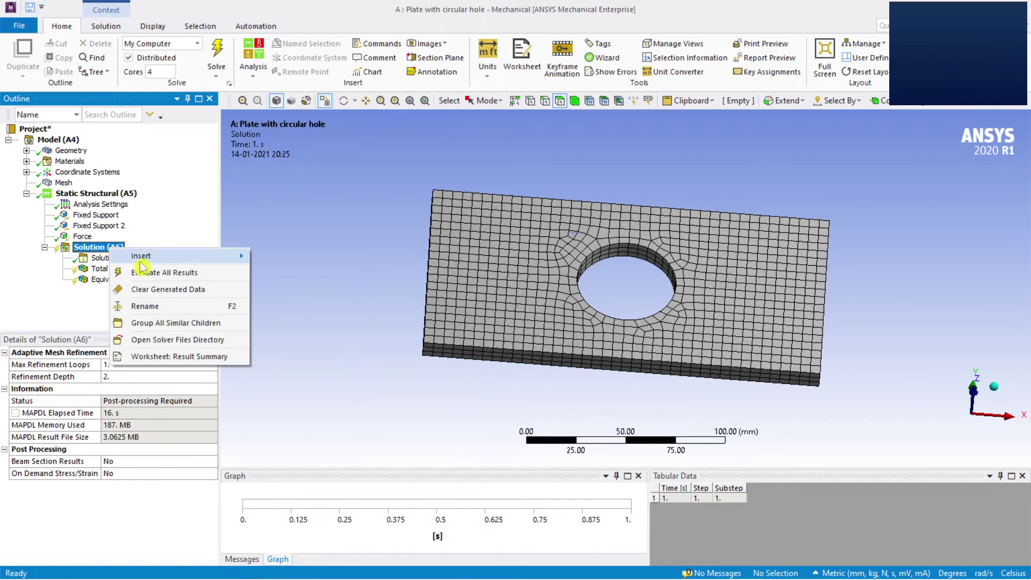
click(152, 274)
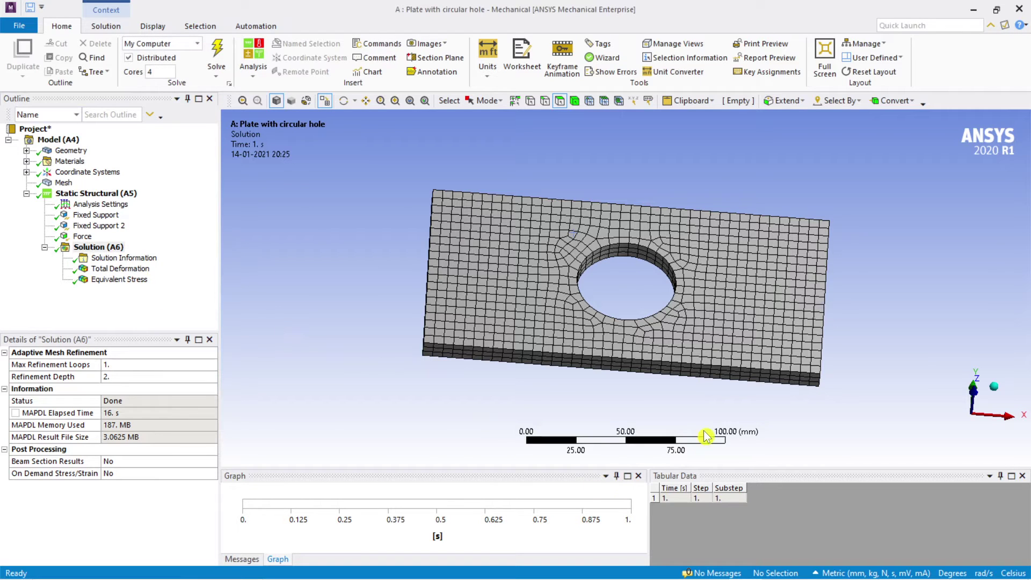
Display the total deformation result and examine the plate's deformed shape from the front, the side edge and around the hole
click(119, 268)
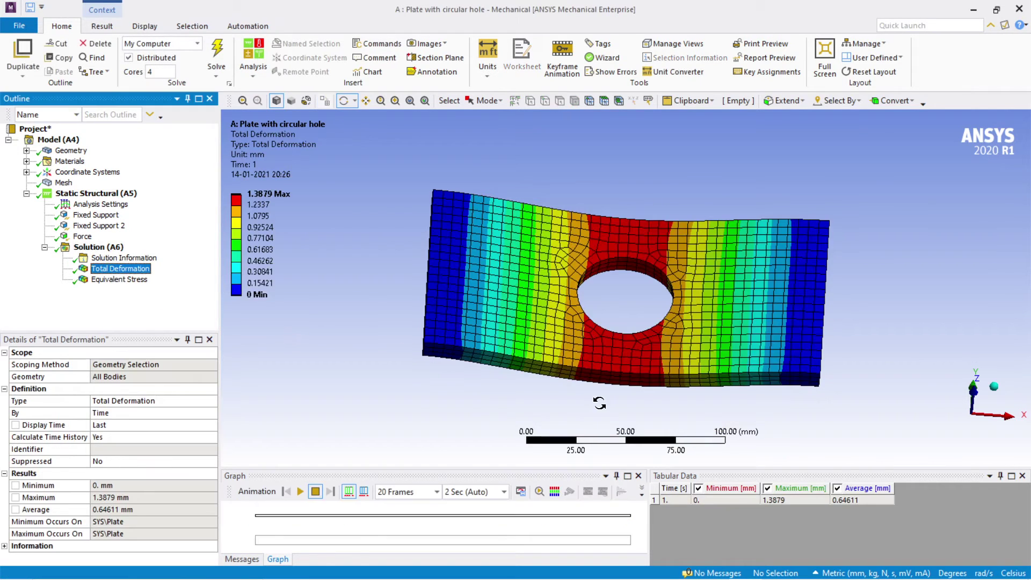
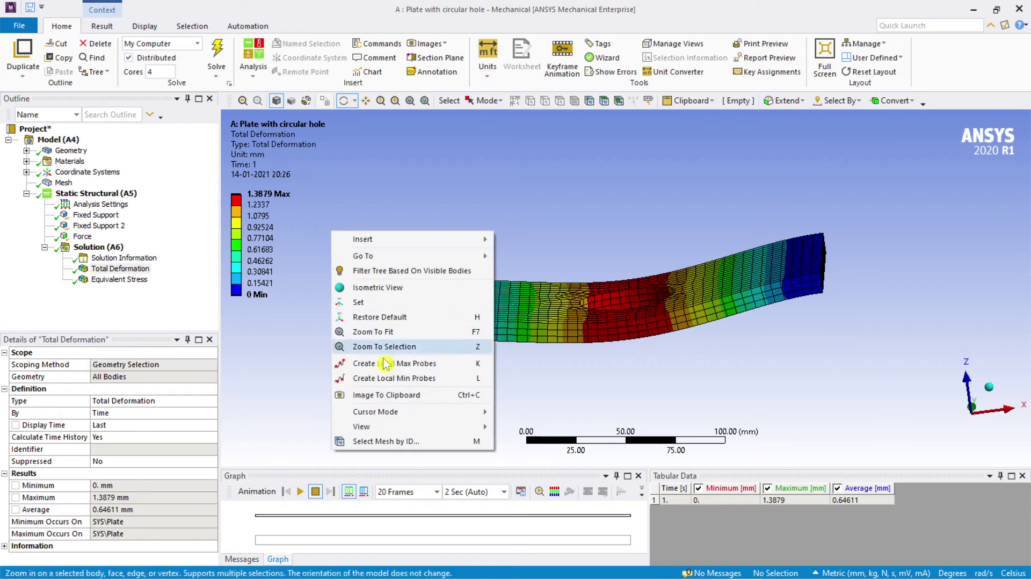
mouse_move(396, 427)
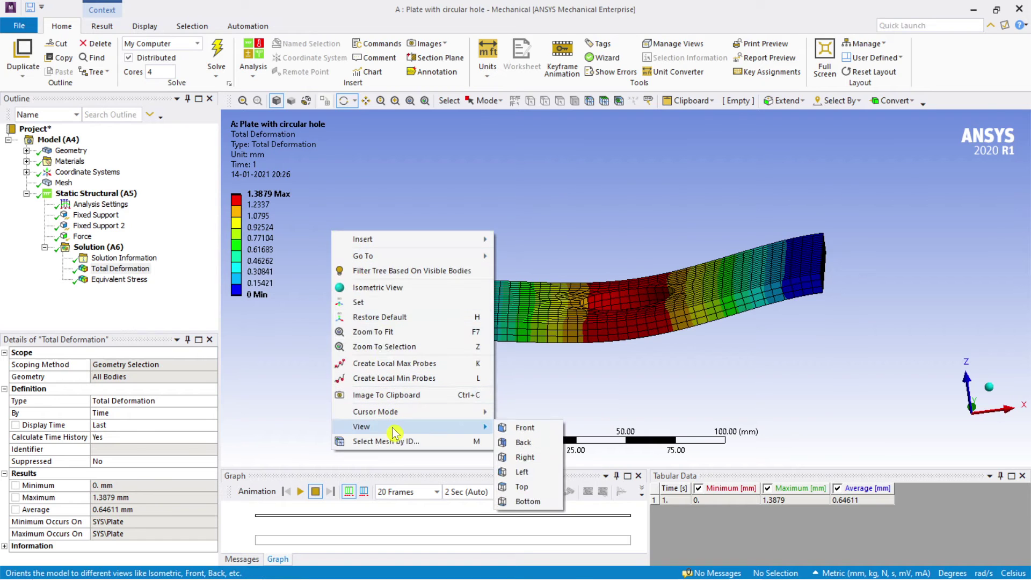
click(525, 427)
drag(320, 367, 351, 278)
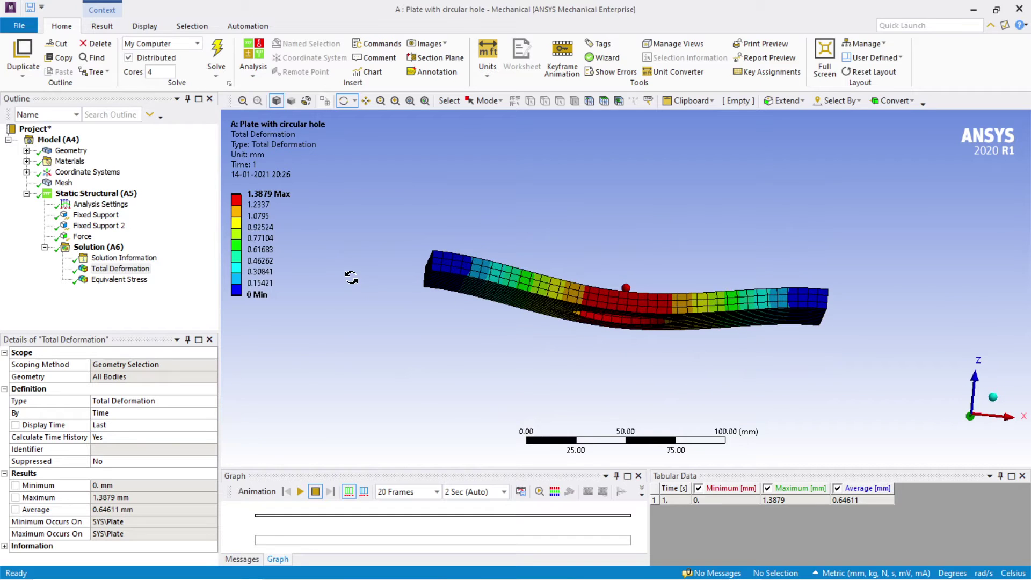
click(975, 421)
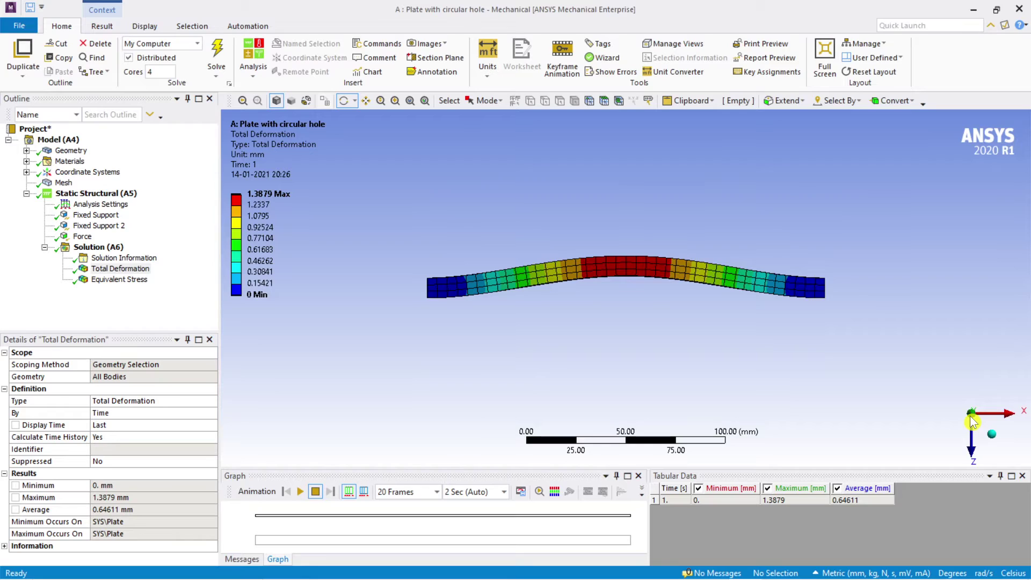
mouse_move(627, 287)
mouse_down()
mouse_move(698, 327)
mouse_move(867, 222)
mouse_move(792, 302)
mouse_move(888, 239)
mouse_move(967, 279)
mouse_move(948, 250)
mouse_up()
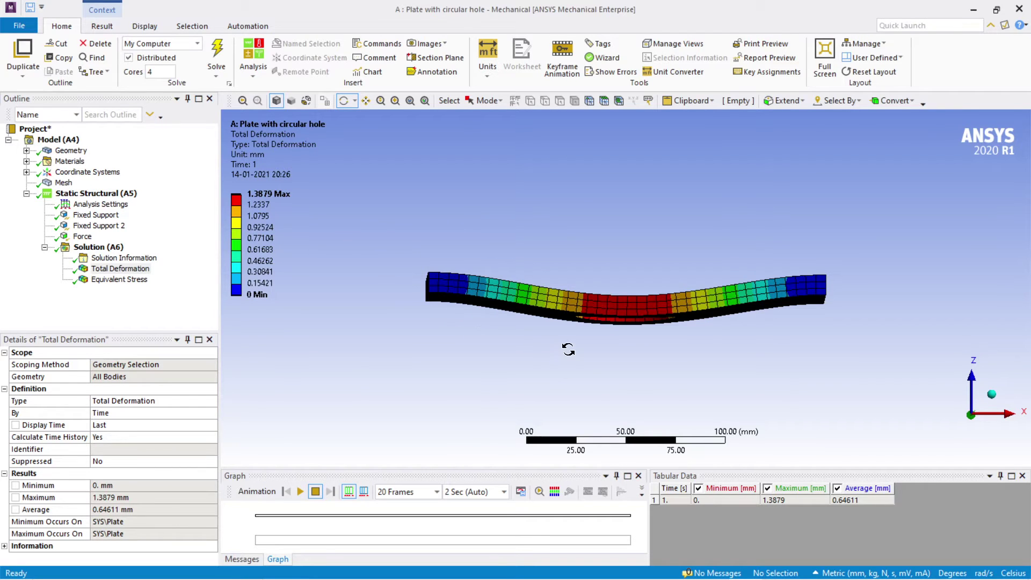
drag(553, 342, 626, 287)
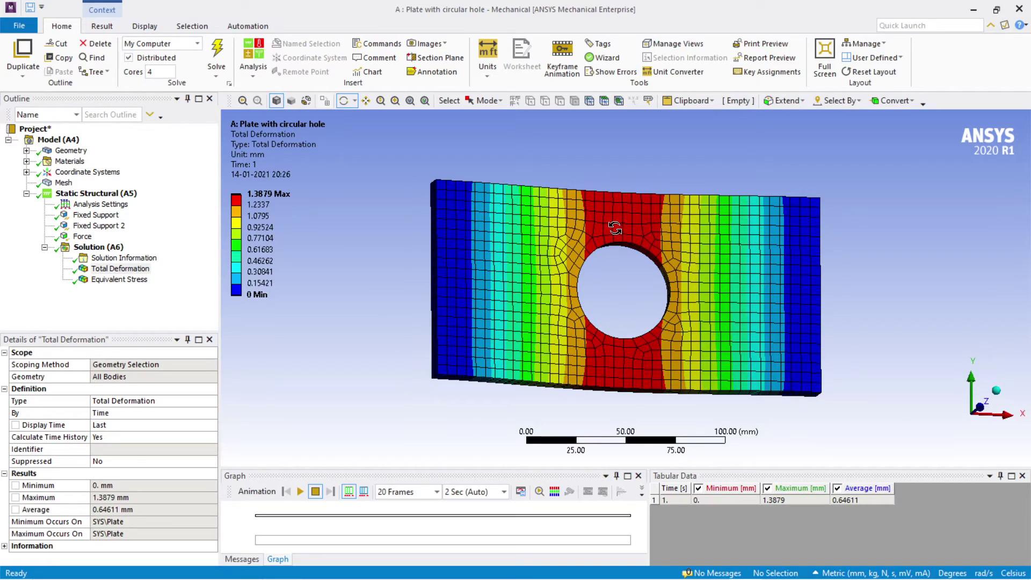
scroll(625, 256, up, 3)
drag(655, 277, 636, 239)
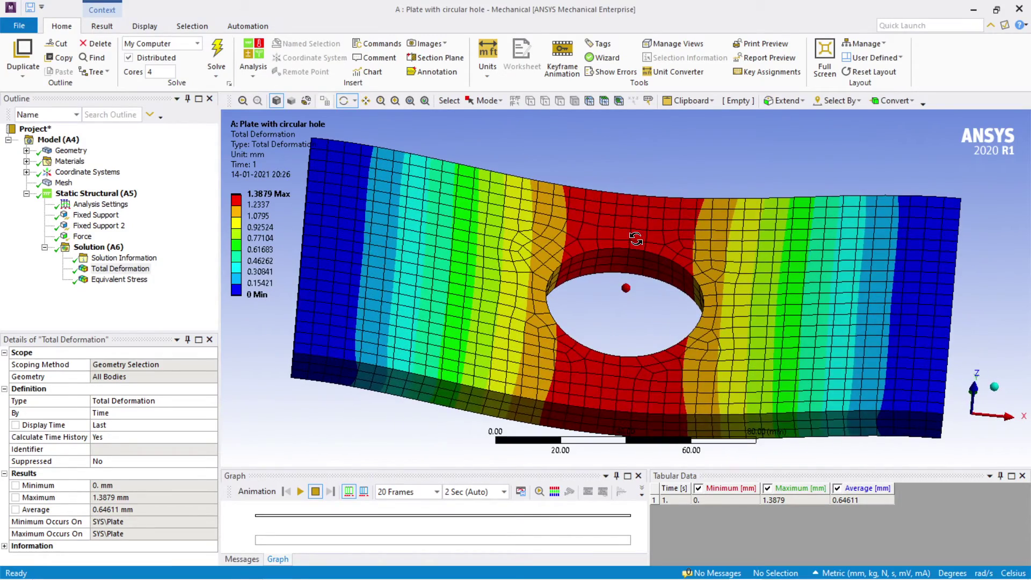
Set the result animation to 40 frames over 3 seconds, play it for the total deformation and pause it
click(436, 492)
click(407, 546)
click(503, 492)
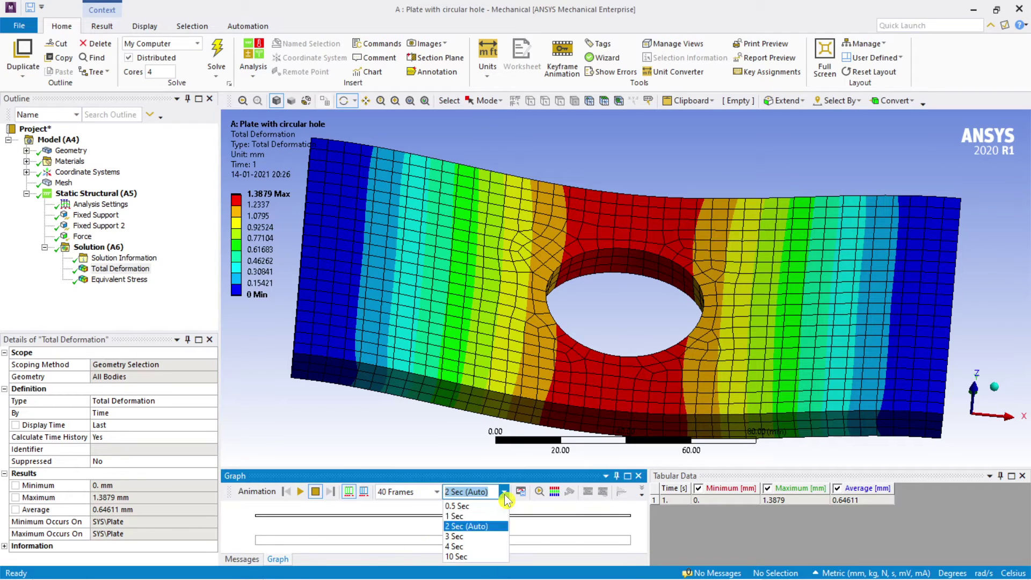
click(482, 538)
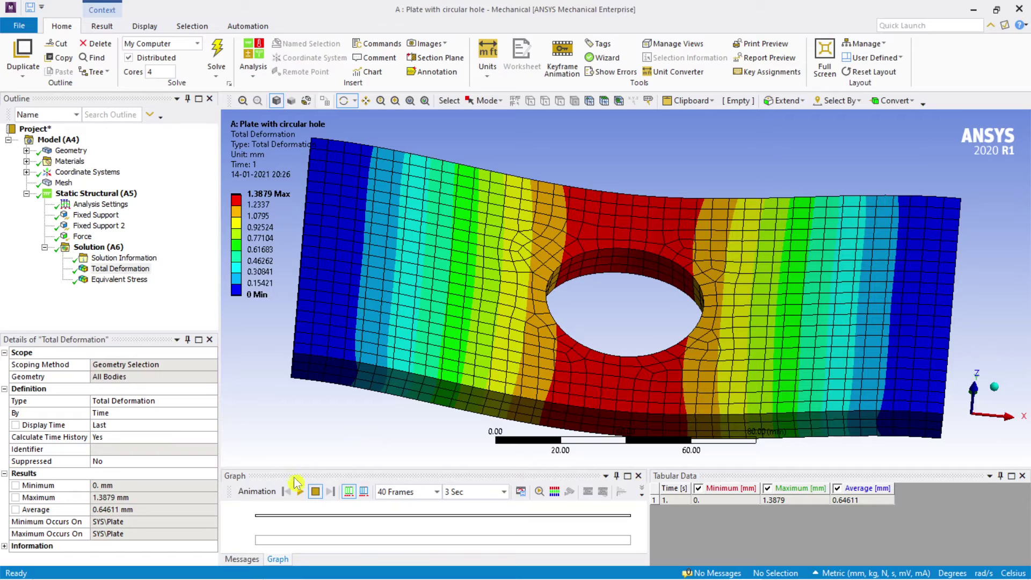
click(299, 492)
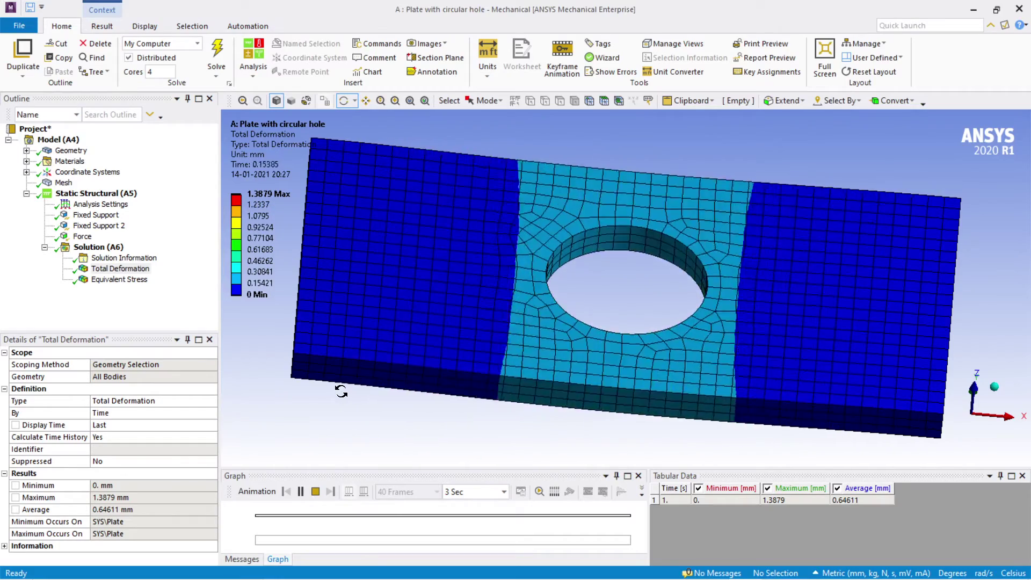
click(300, 493)
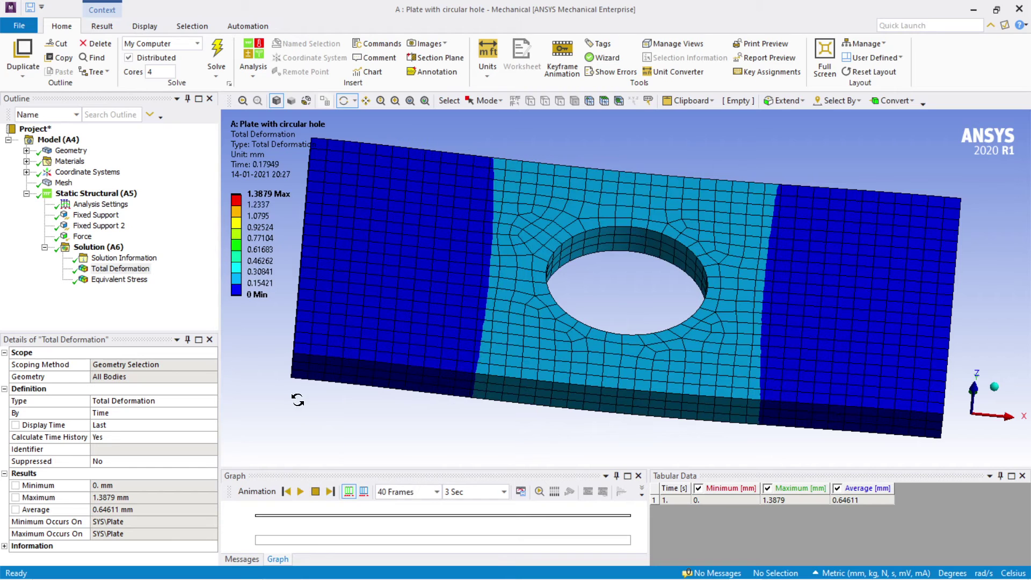
Display the equivalent stress result and play its animation to examine how stress develops across the plate and around the hole
click(119, 280)
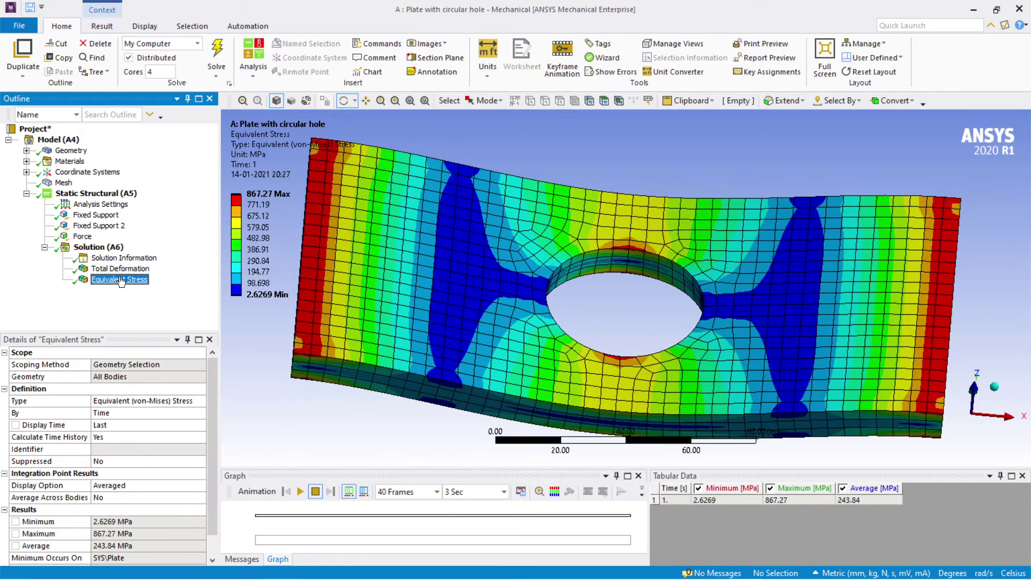
drag(394, 418, 405, 428)
ctrl+middle_drag(403, 428, 405, 435)
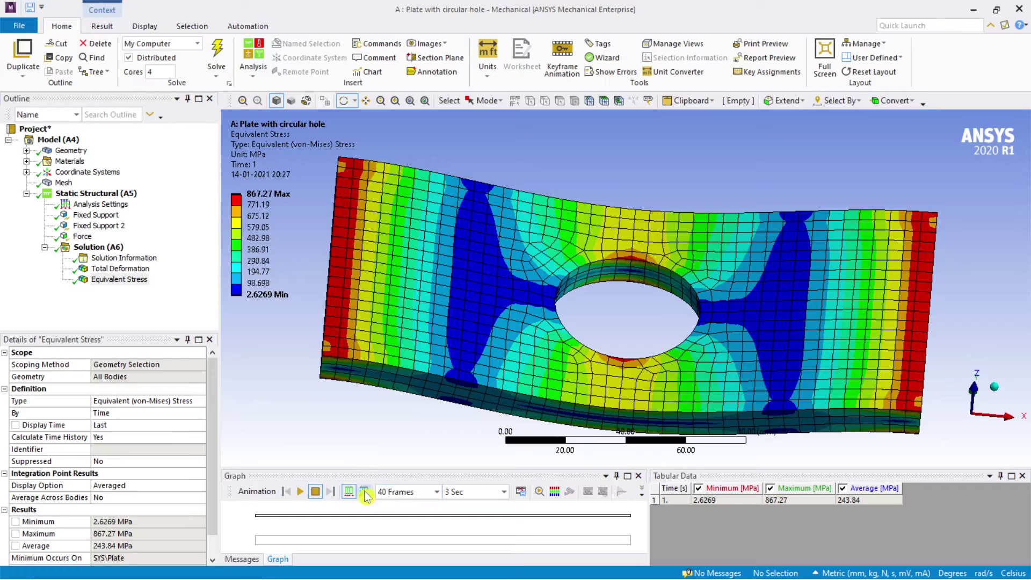
click(302, 492)
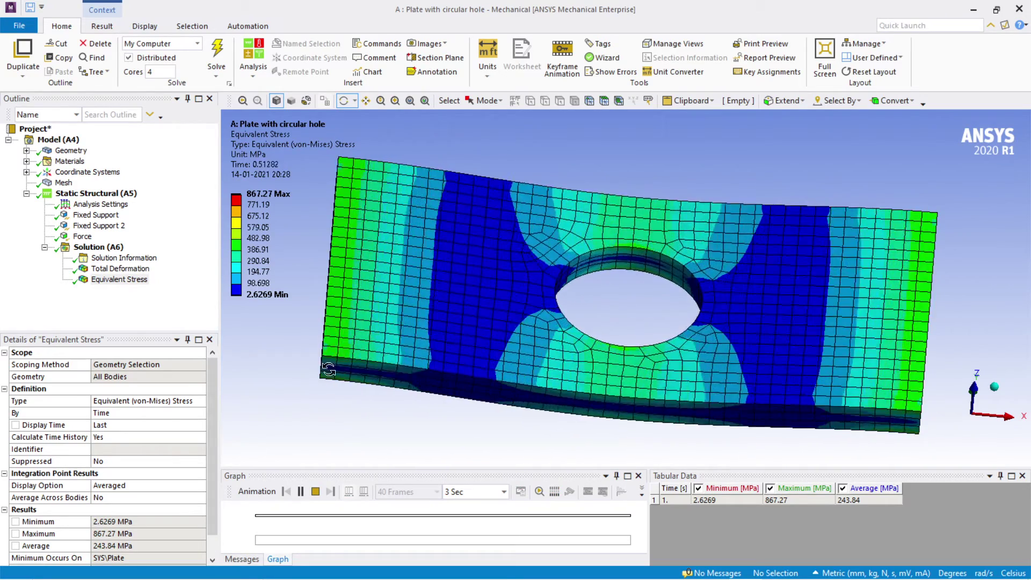
click(302, 493)
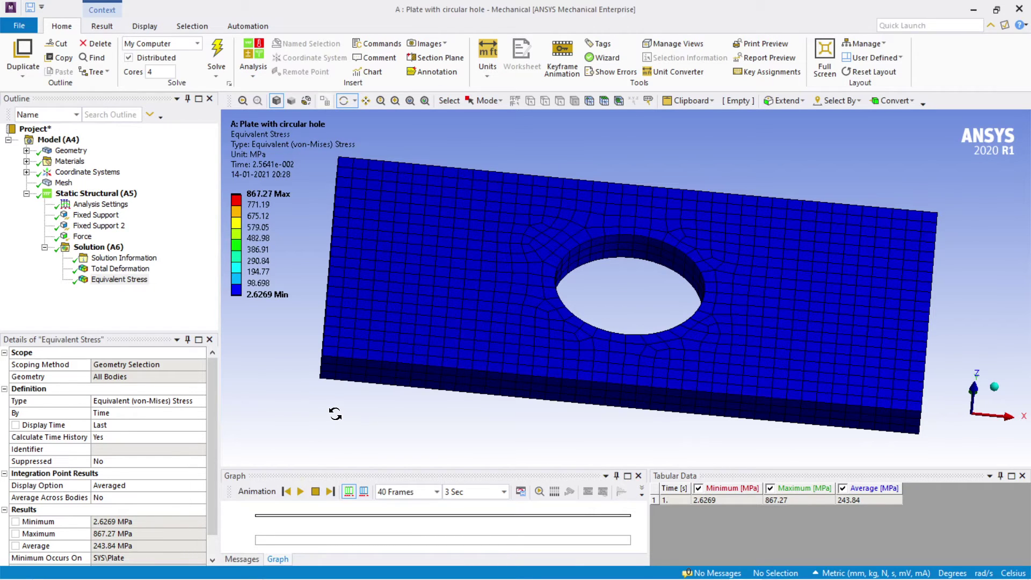
click(301, 491)
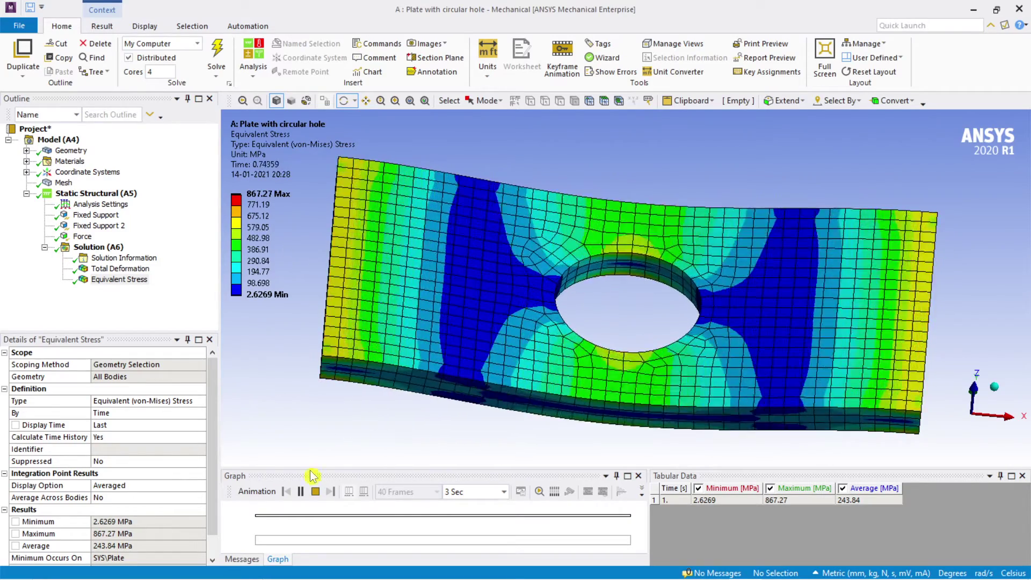
click(301, 492)
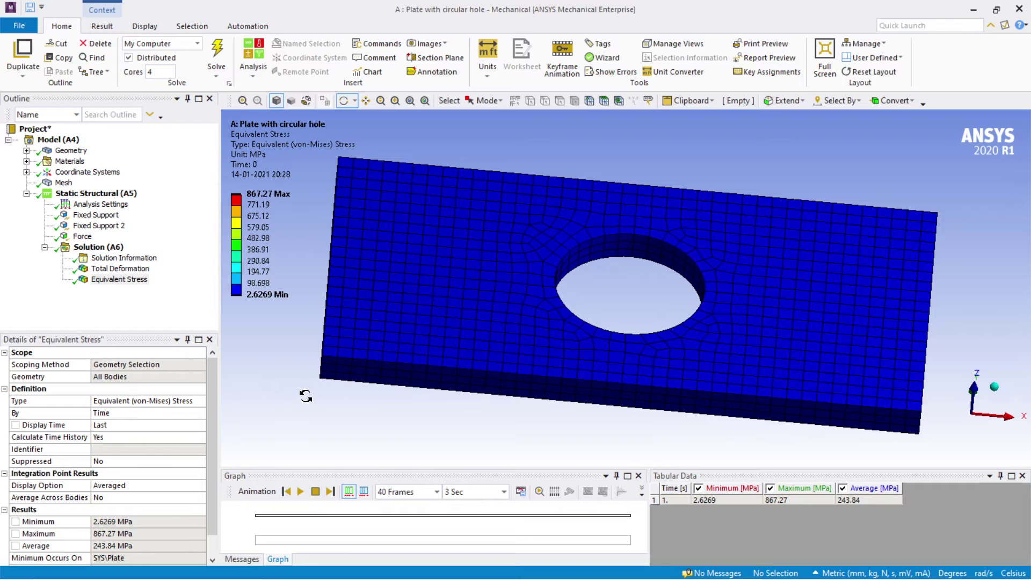
drag(420, 438, 457, 444)
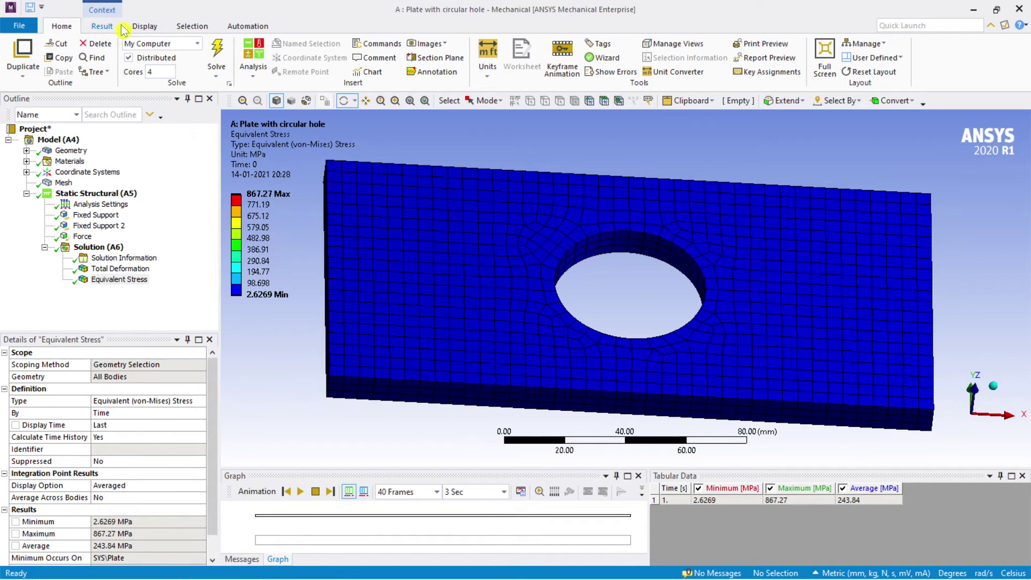
Turn on the Probe, Maximum and Minimum annotations for the equivalent stress plot and inspect the labelled locations
click(141, 26)
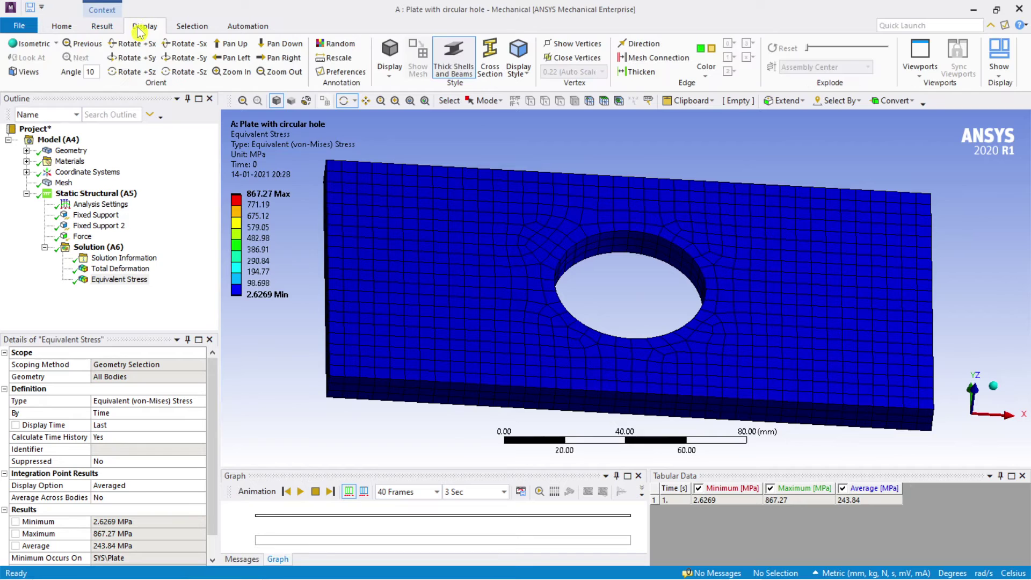
click(111, 28)
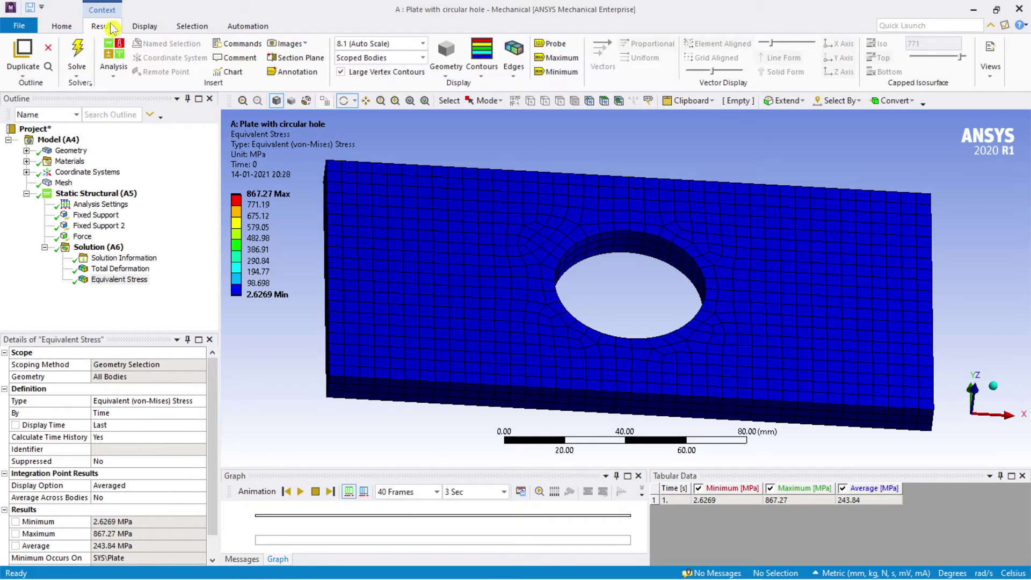
click(553, 47)
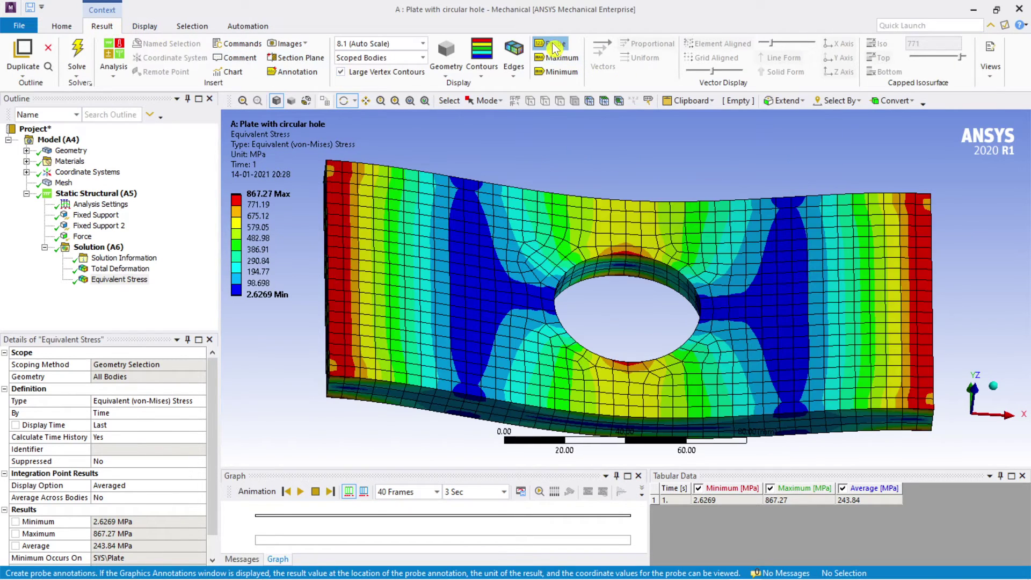
click(561, 58)
click(561, 71)
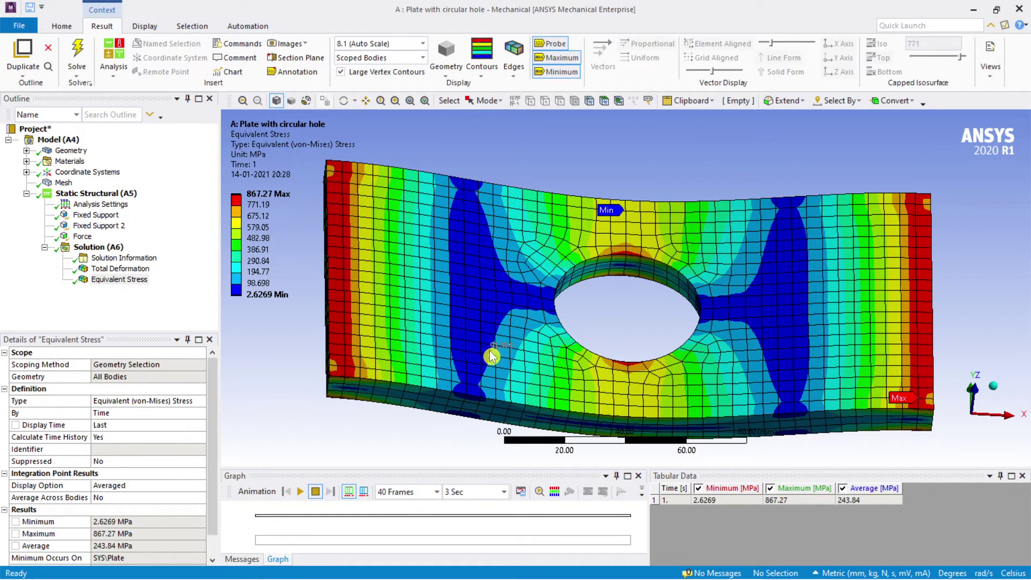
scroll(644, 316, up, 1)
scroll(645, 315, down, 1)
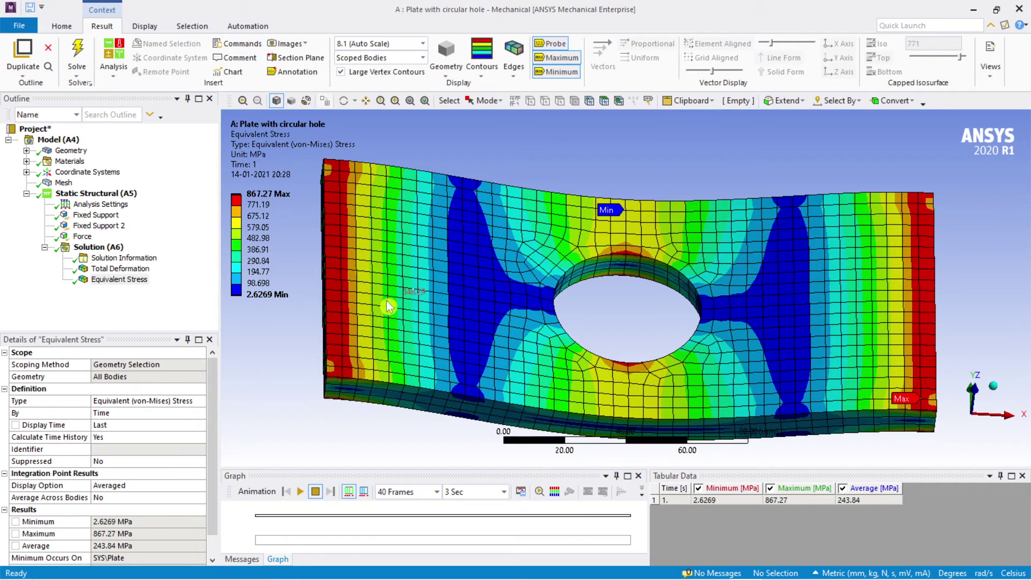
scroll(178, 465, down, 1)
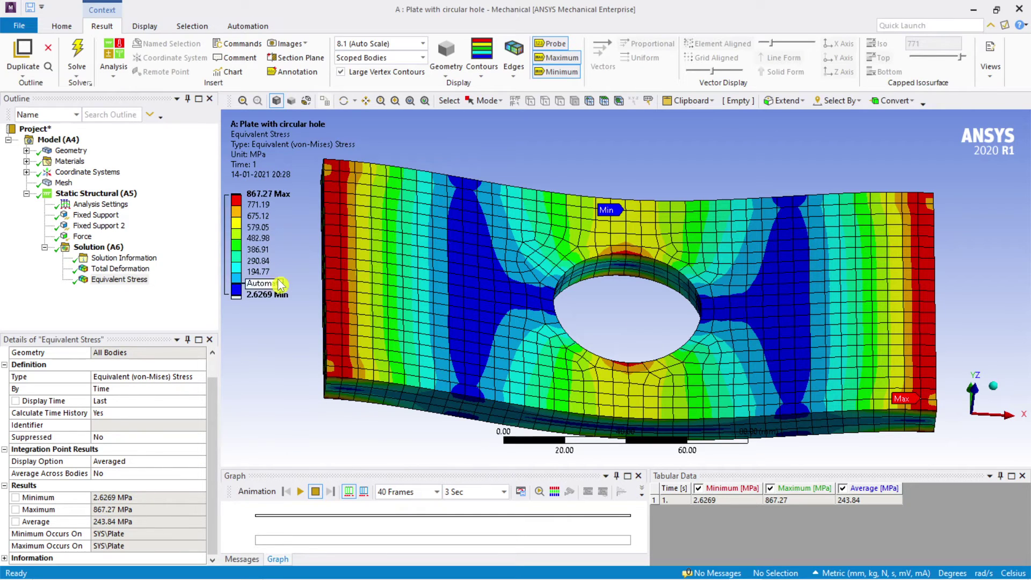
scroll(390, 423, up, 1)
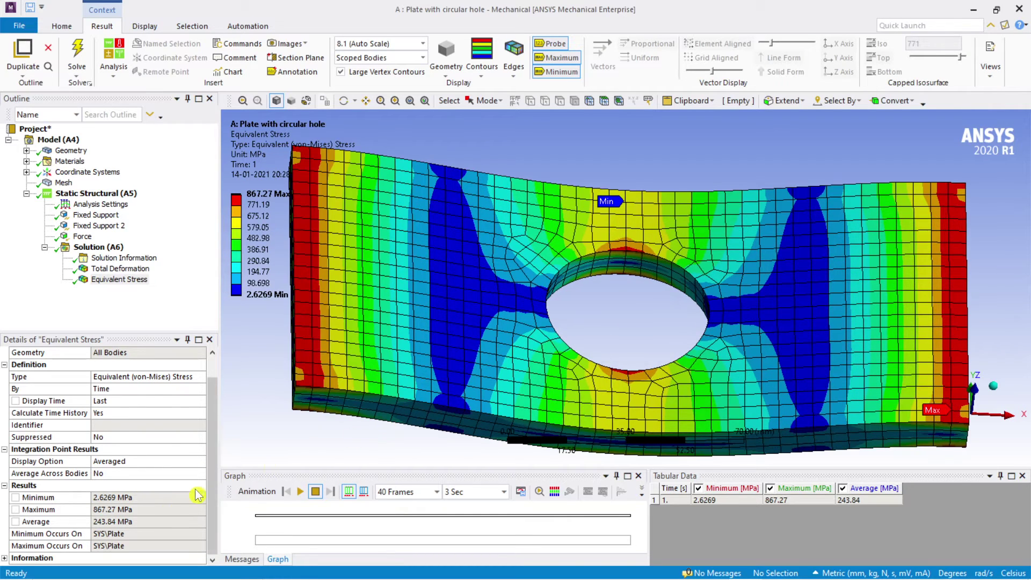
scroll(322, 431, down, 1)
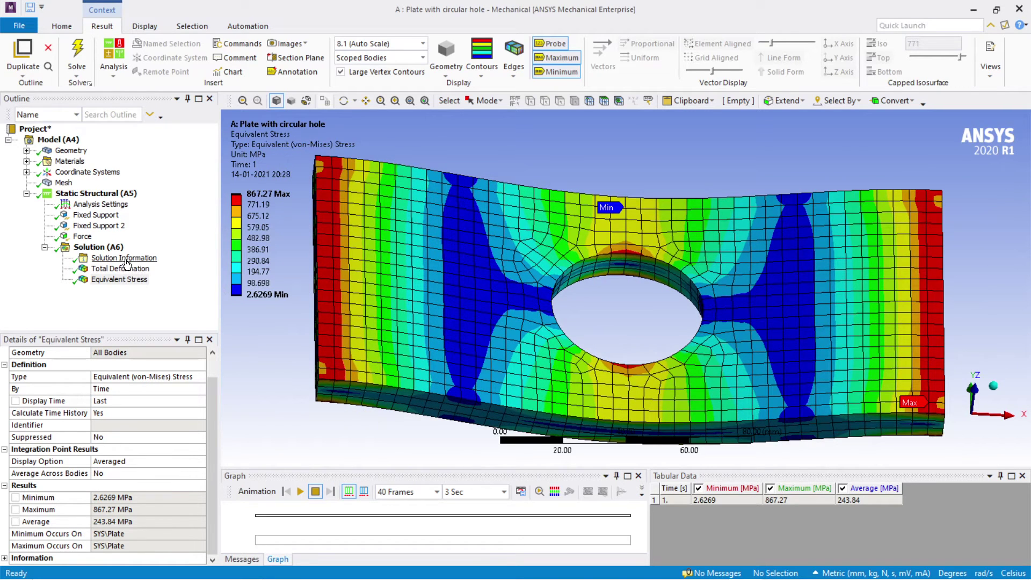
Insert an Equivalent (von-Mises) strain result under the solution
click(113, 248)
right_click(113, 247)
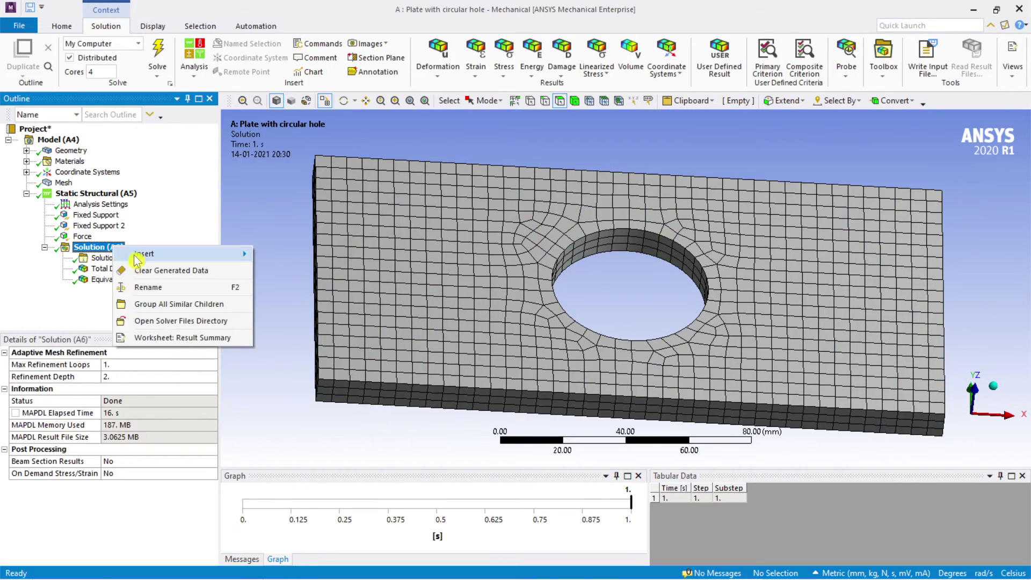
mouse_move(158, 257)
mouse_move(347, 273)
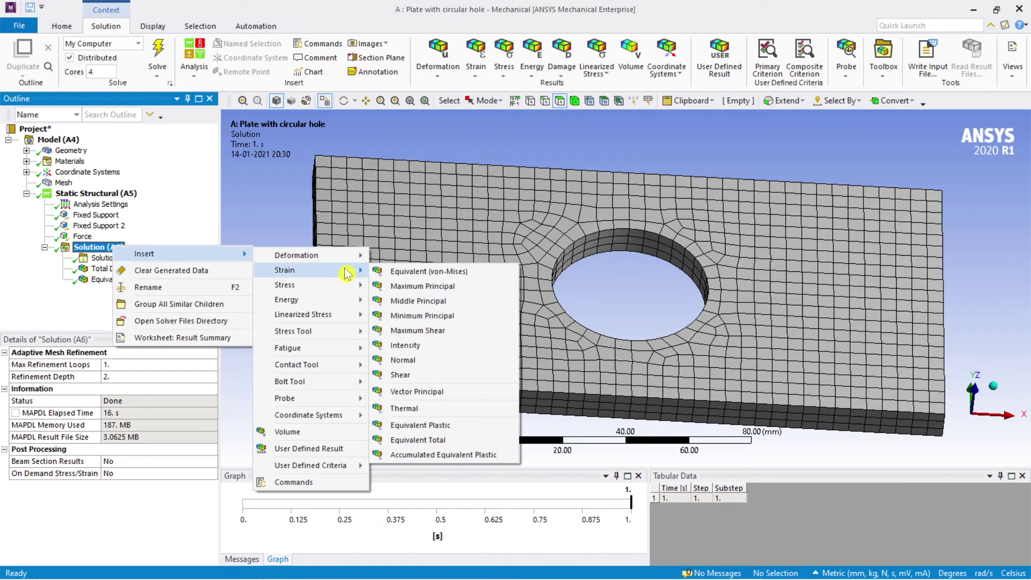
click(412, 274)
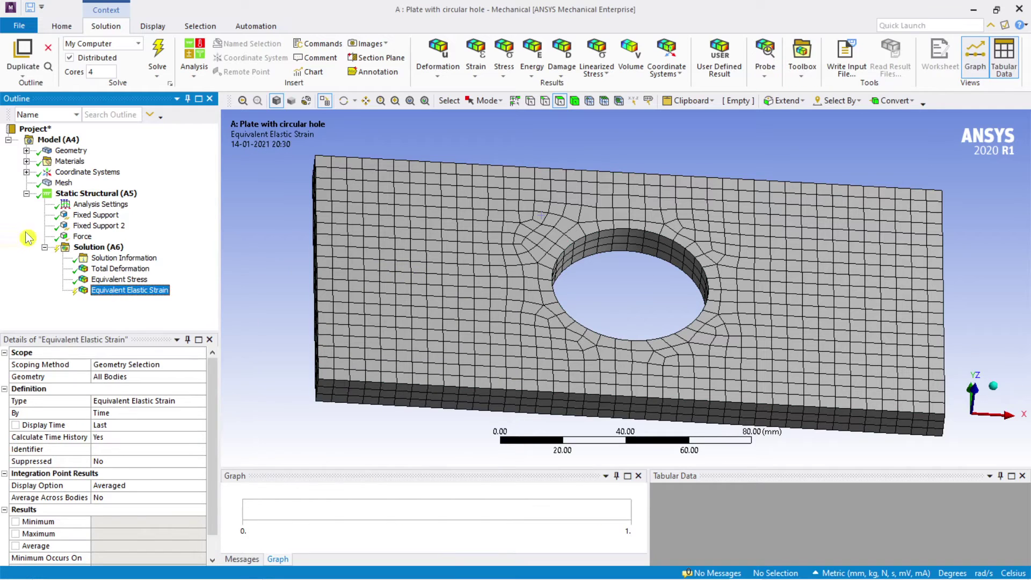
Add a Normal Stress result for the plate to the solution
click(100, 248)
right_click(100, 248)
mouse_move(137, 252)
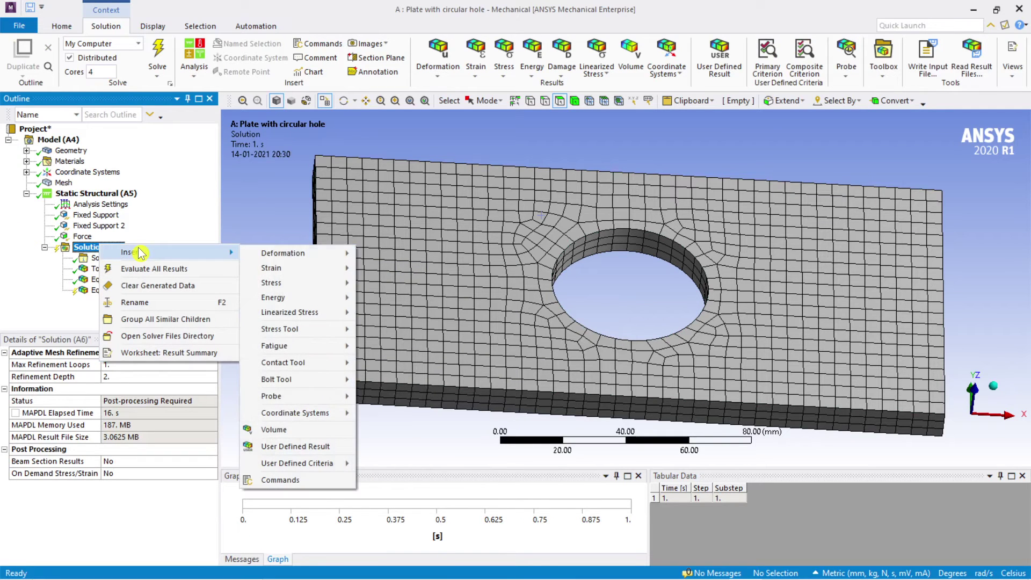
mouse_move(298, 283)
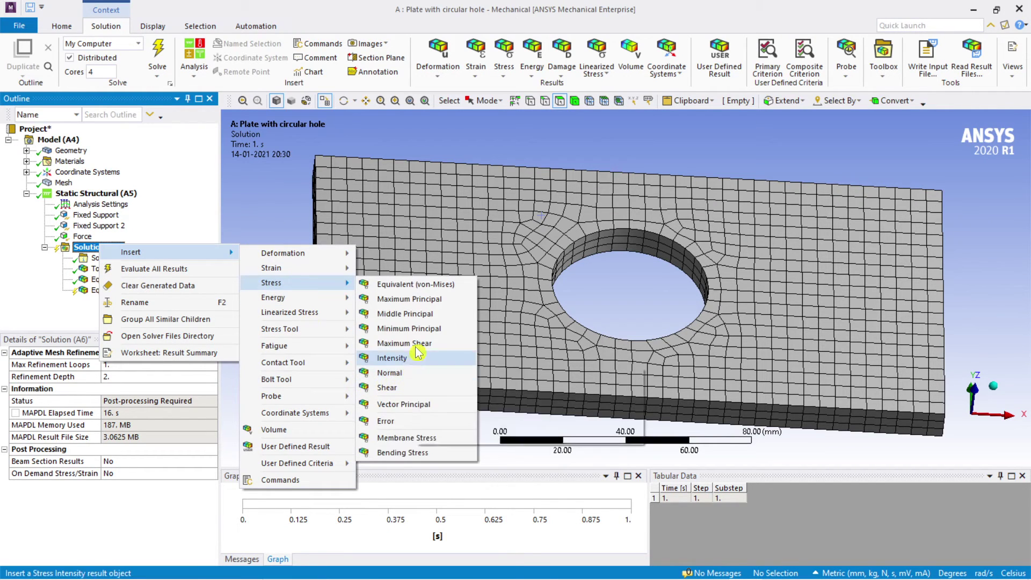
click(407, 373)
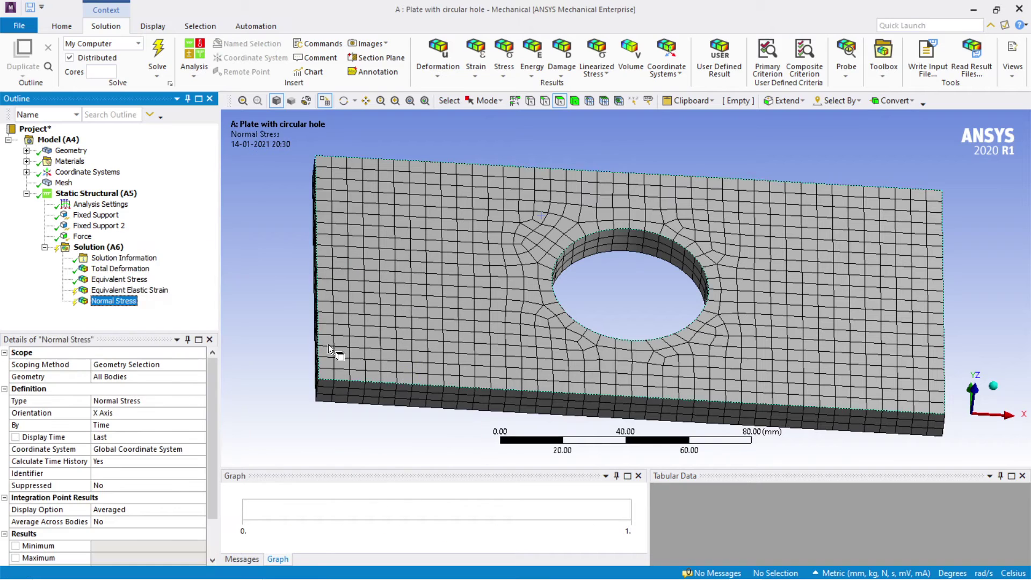
Try adding a Bending Stress result to the solution, scoped to the inner cylindrical face of the hole
click(105, 250)
right_click(105, 250)
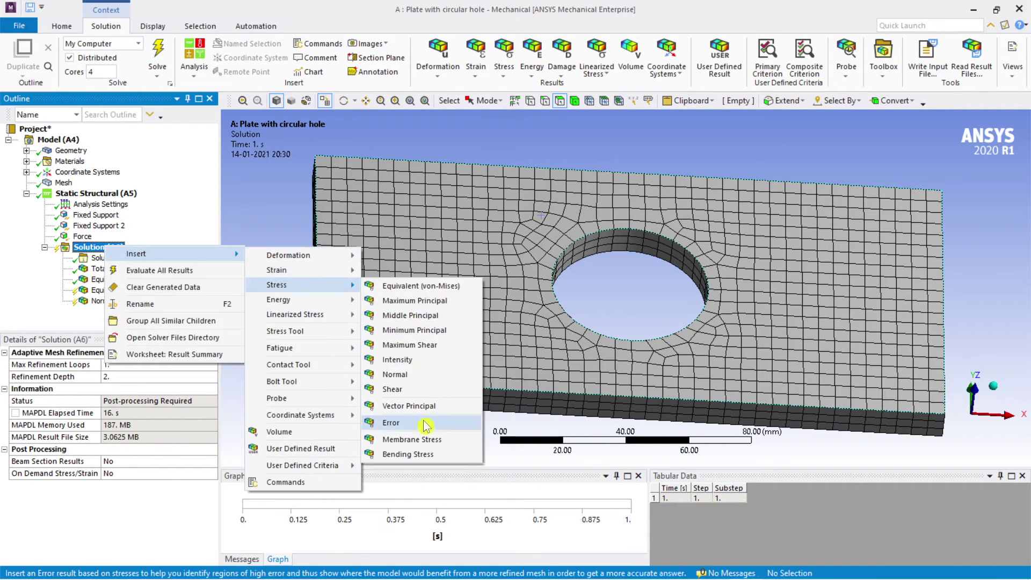
click(408, 454)
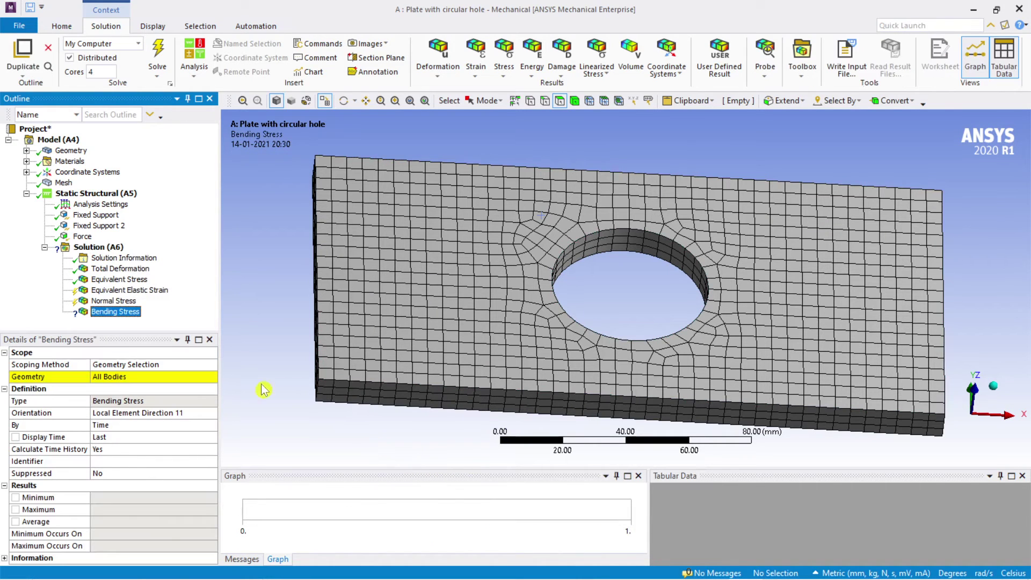
click(111, 377)
click(574, 100)
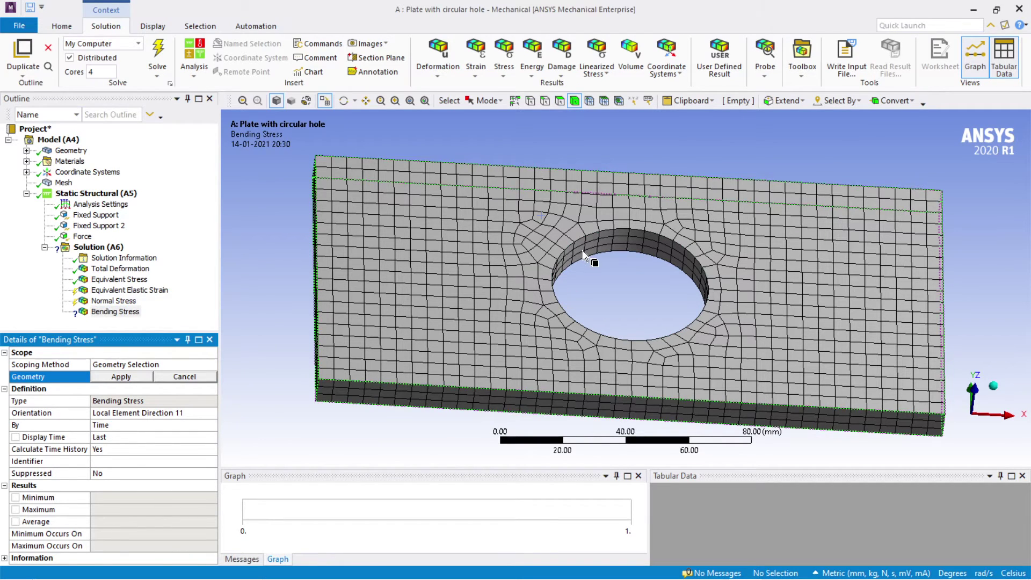
click(559, 100)
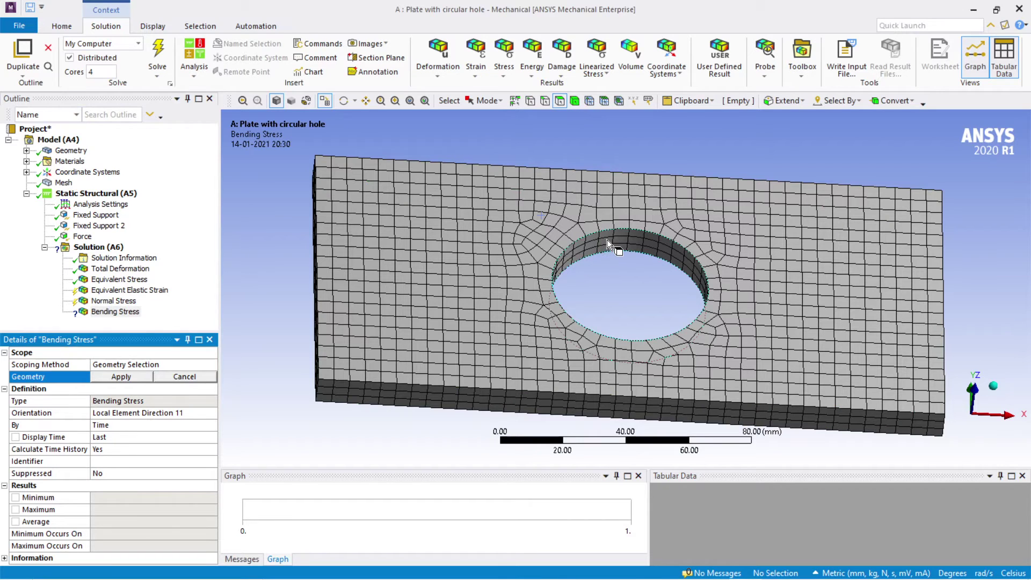
click(607, 239)
click(121, 376)
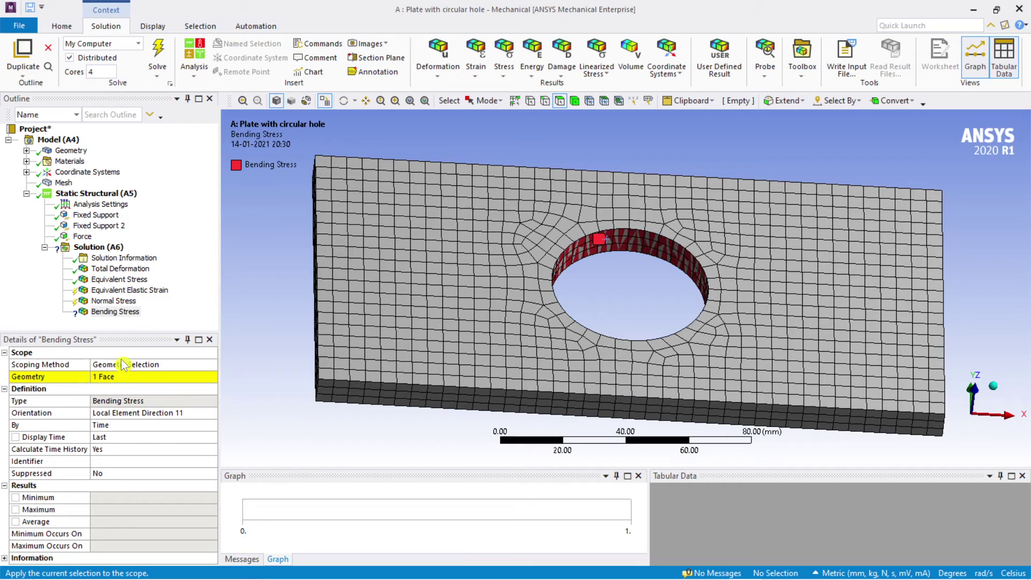
right_click(108, 317)
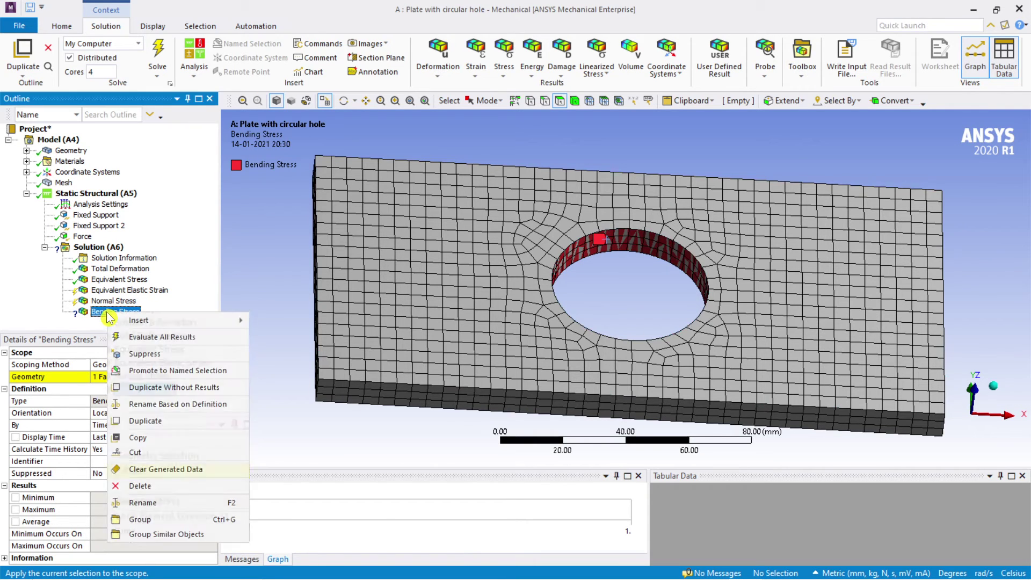
click(27, 302)
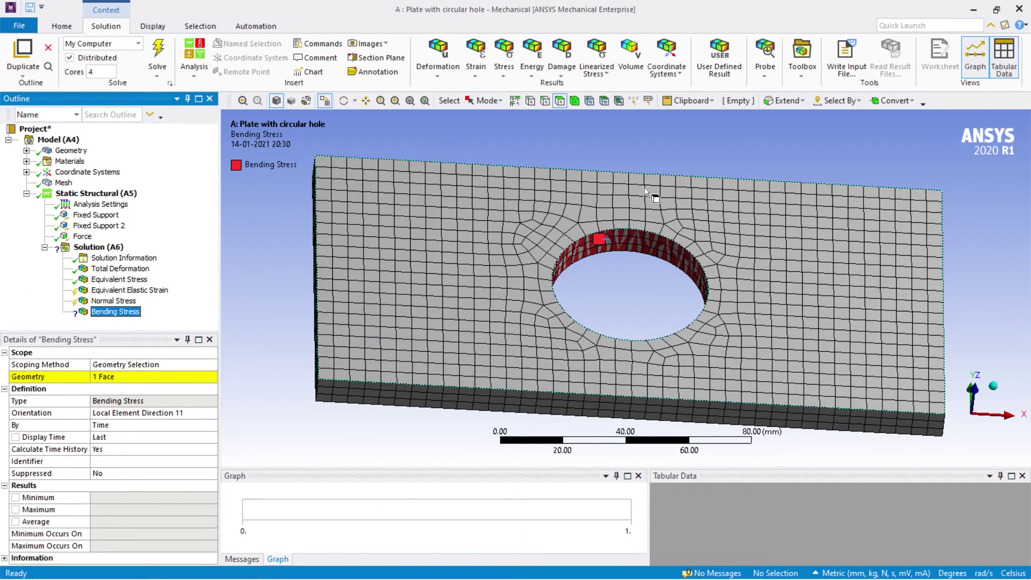
Try changing the Bending Stress result's geometry scope to the whole plate body
click(574, 101)
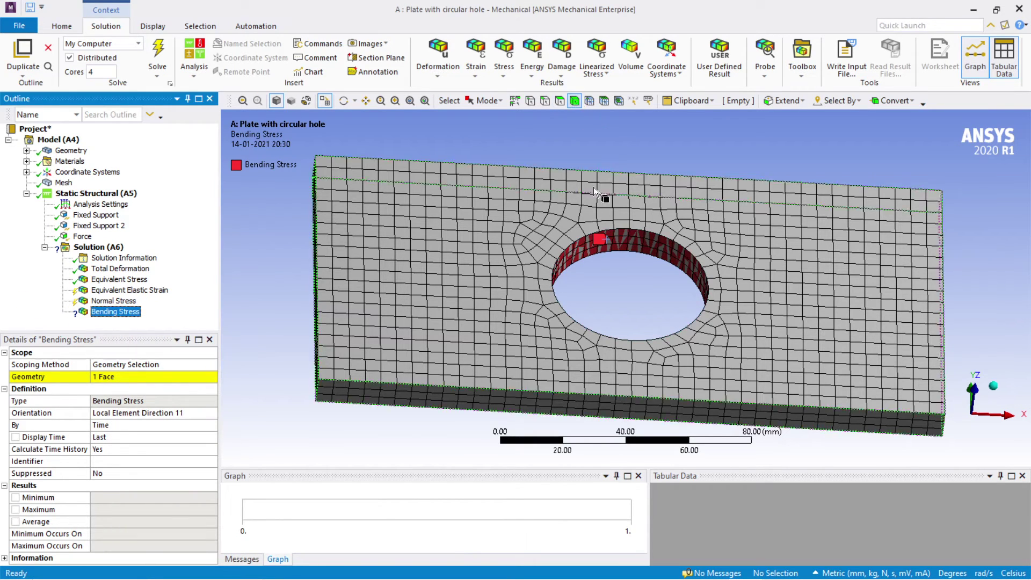
click(490, 200)
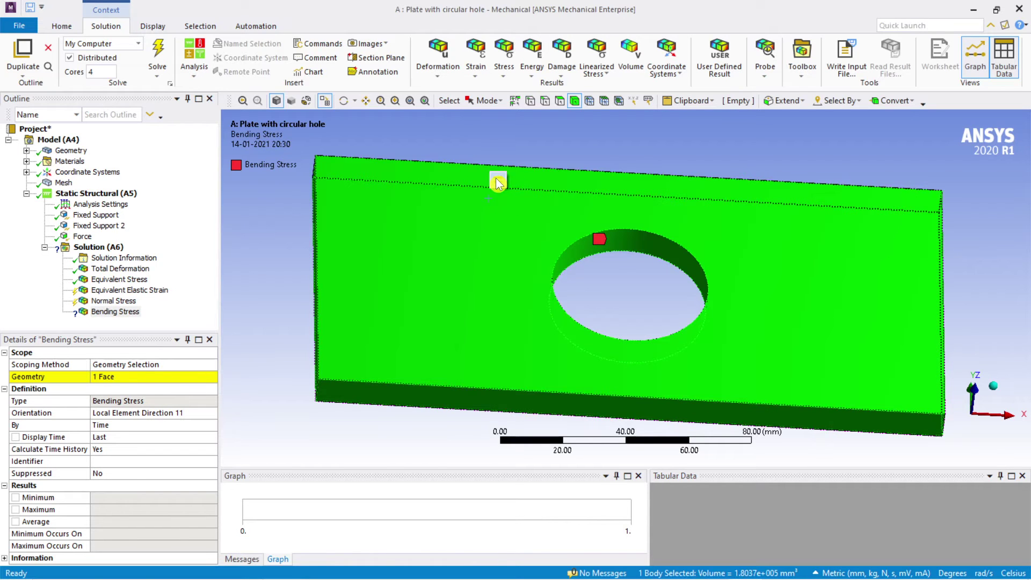
click(497, 180)
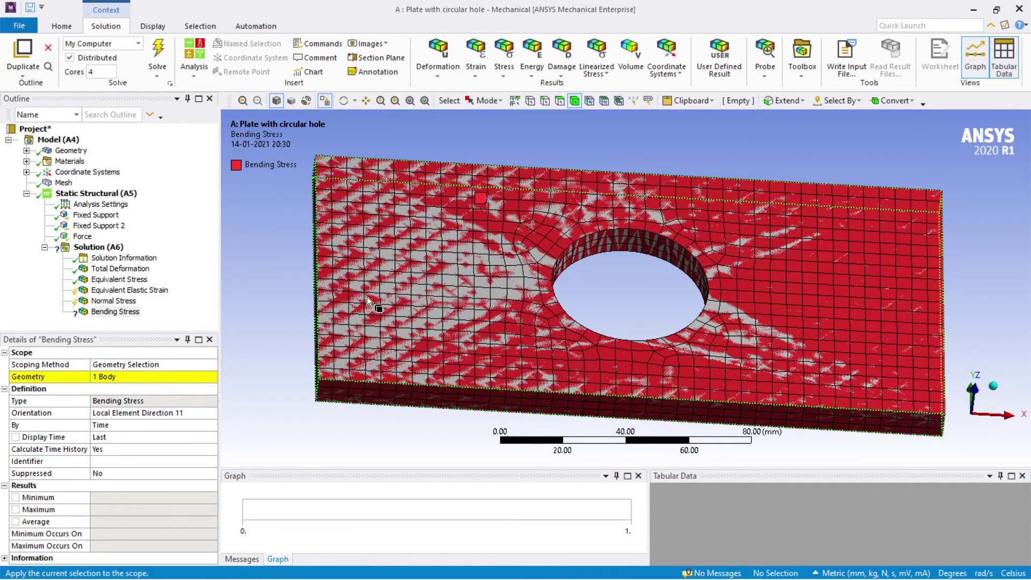
click(123, 382)
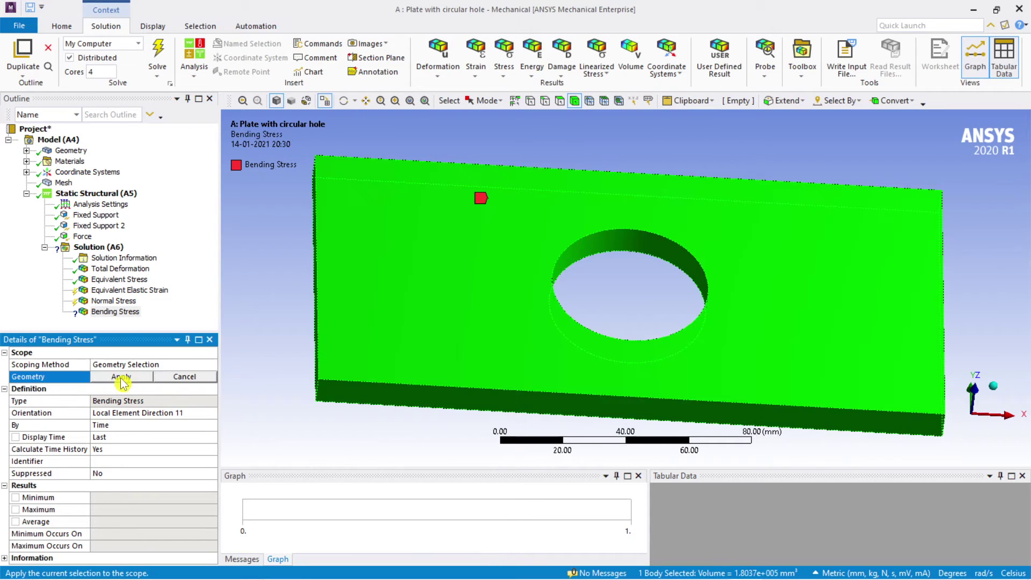
click(194, 382)
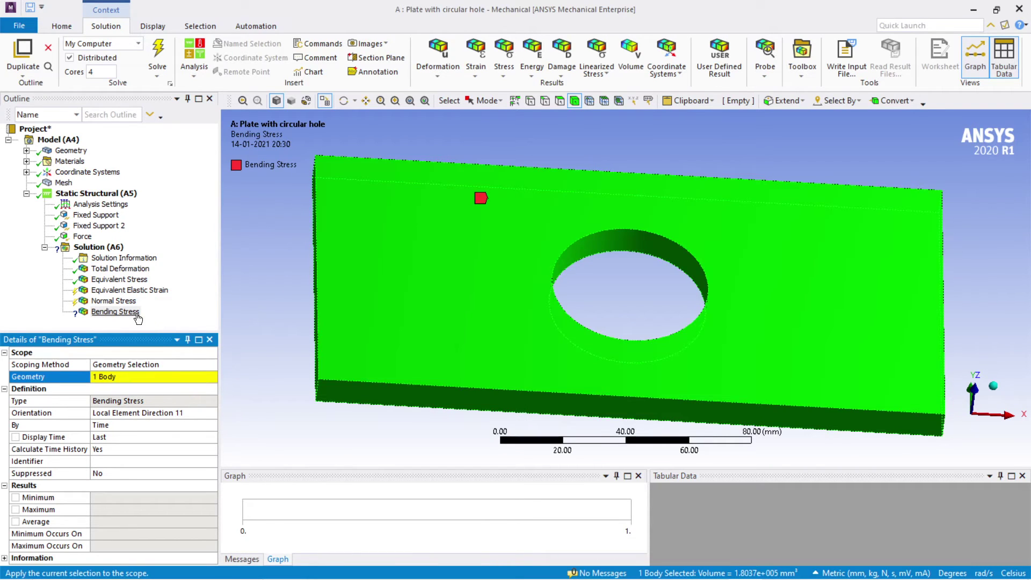
Delete the Bending Stress result from the solution
right_click(129, 312)
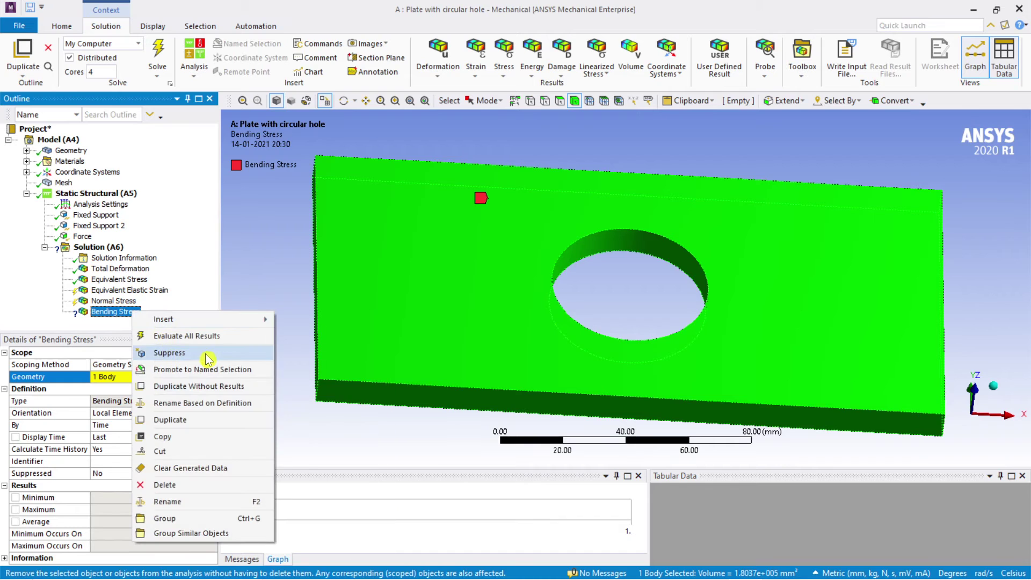
click(181, 485)
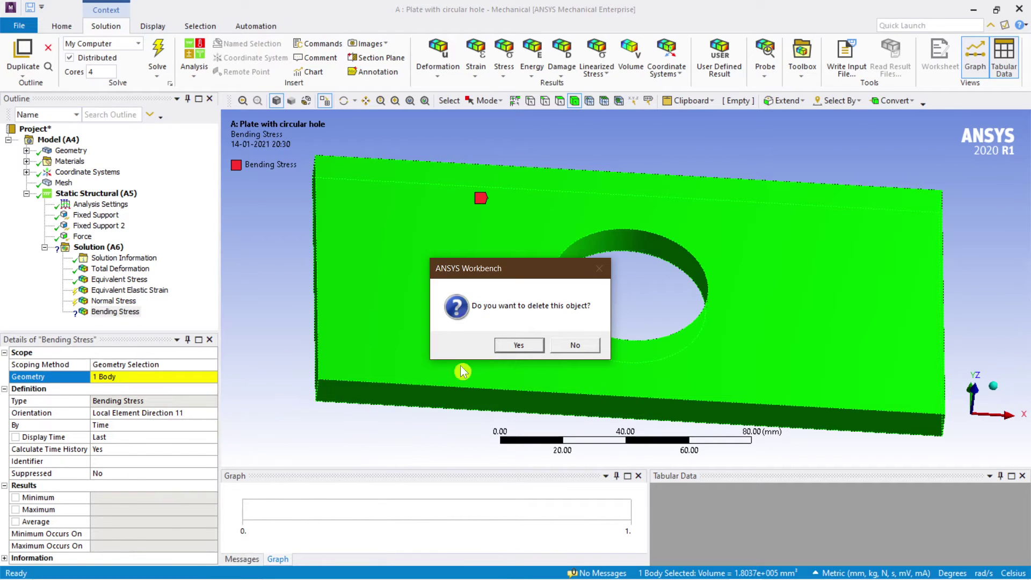
click(515, 347)
click(113, 301)
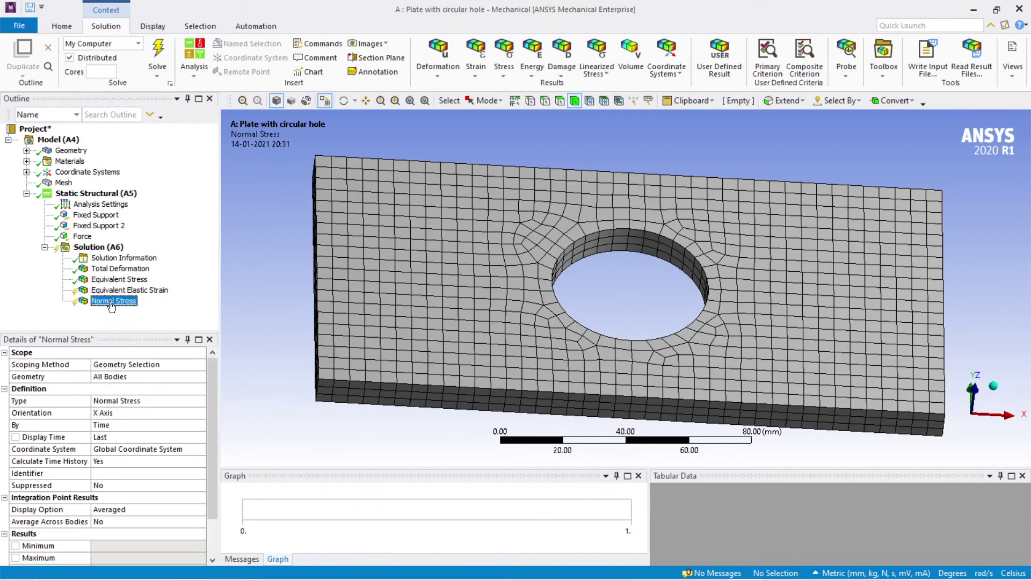
click(120, 291)
Insert a Force Reaction probe under the solution
click(113, 249)
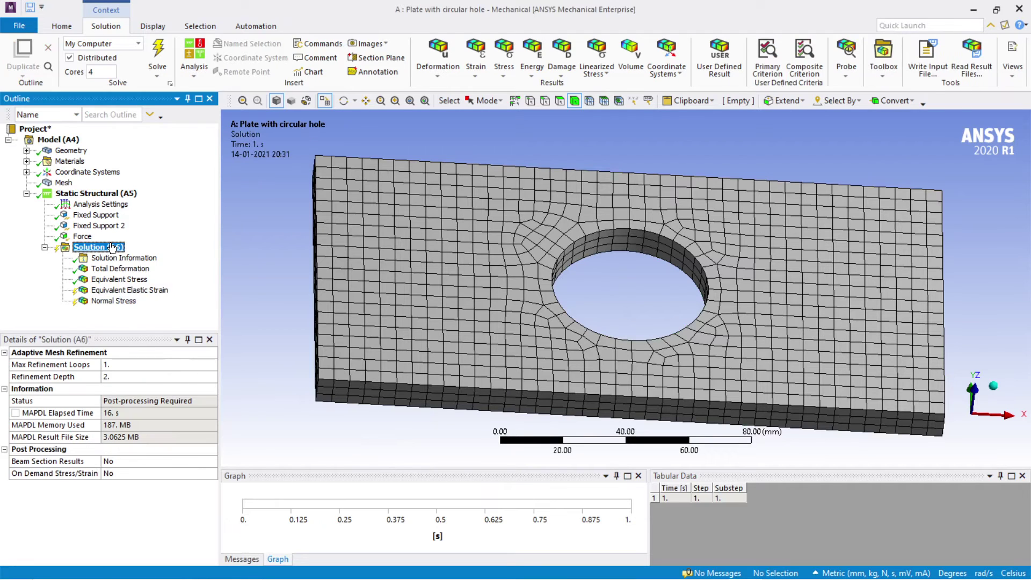
right_click(113, 250)
mouse_move(144, 251)
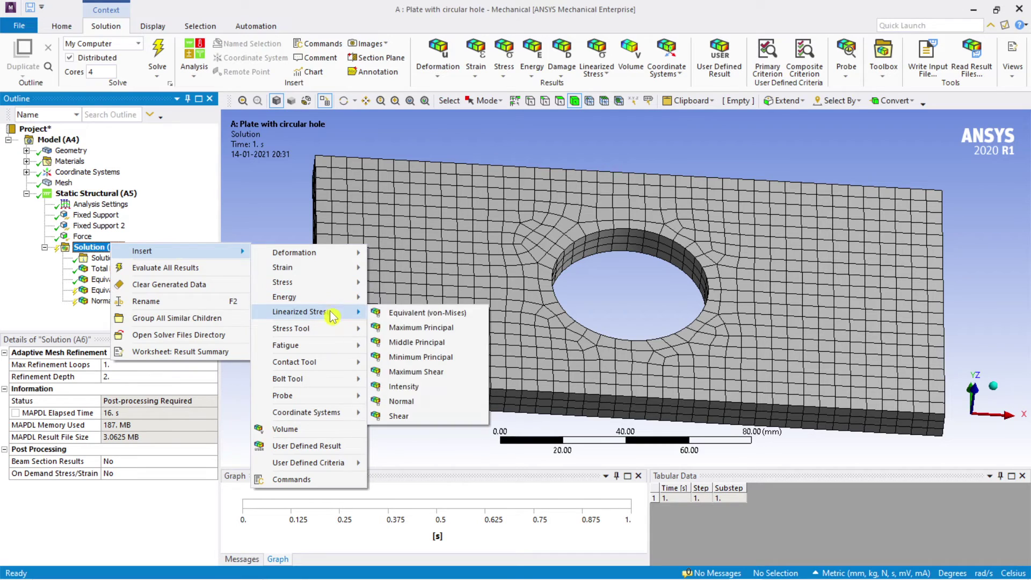
mouse_move(337, 363)
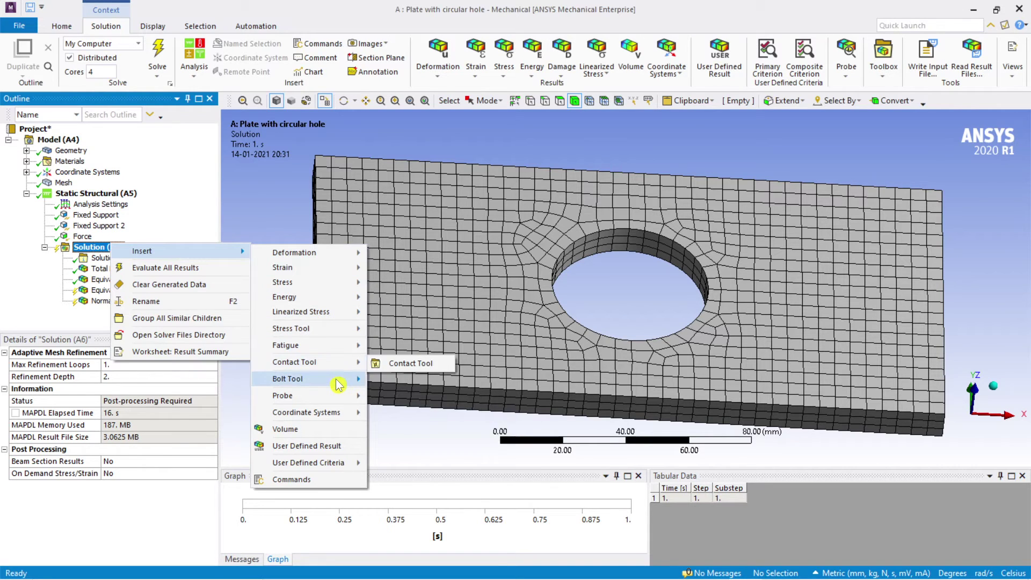
mouse_move(336, 398)
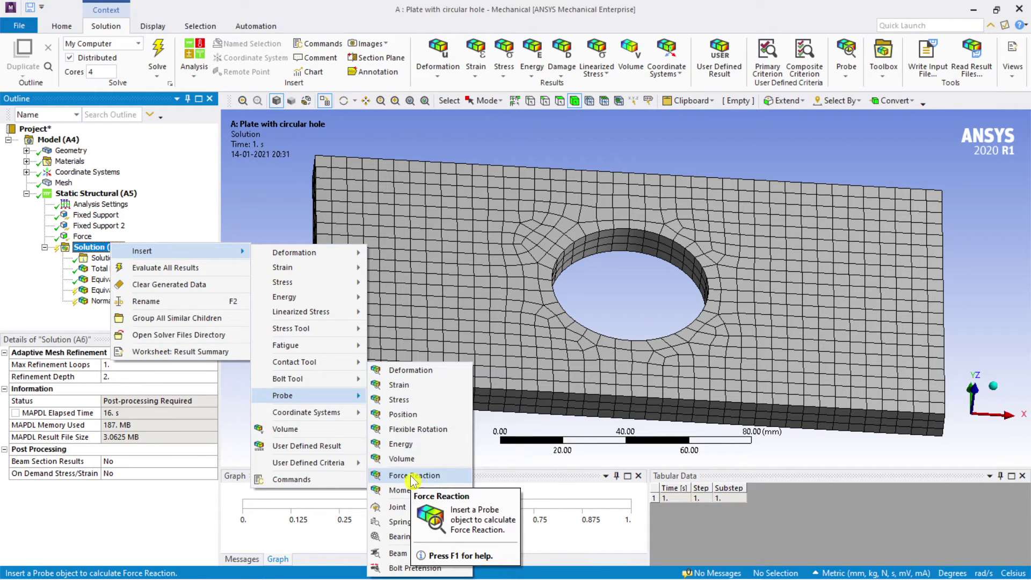
click(440, 476)
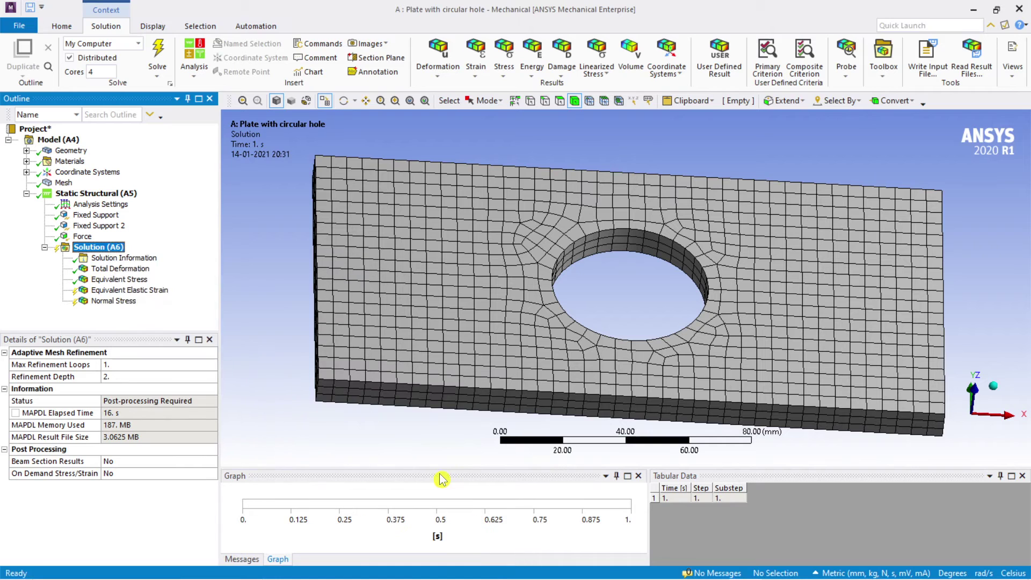
Set the Force Reaction probe's boundary condition to Fixed Support
click(161, 388)
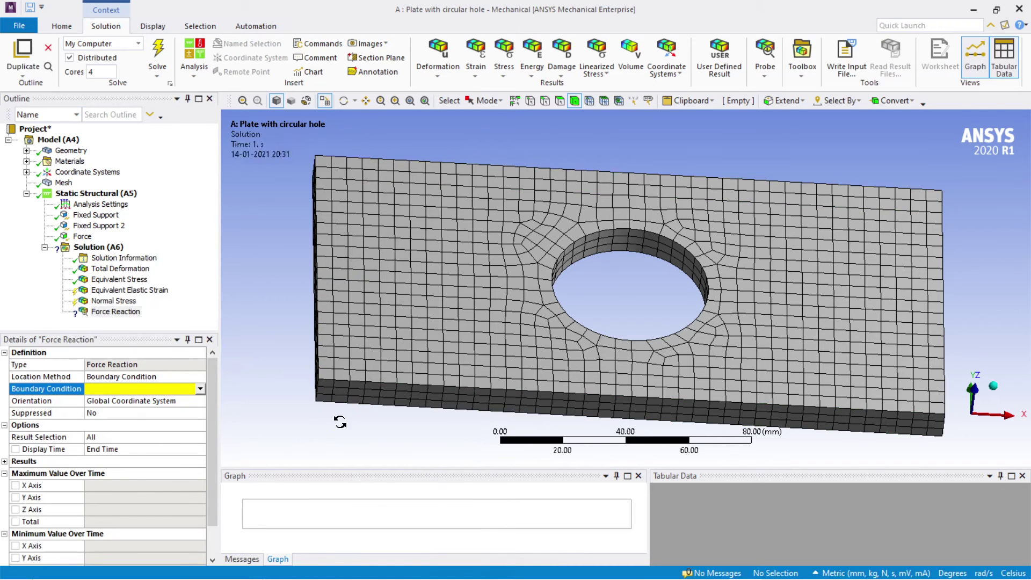
middle_drag(339, 422, 368, 414)
click(201, 388)
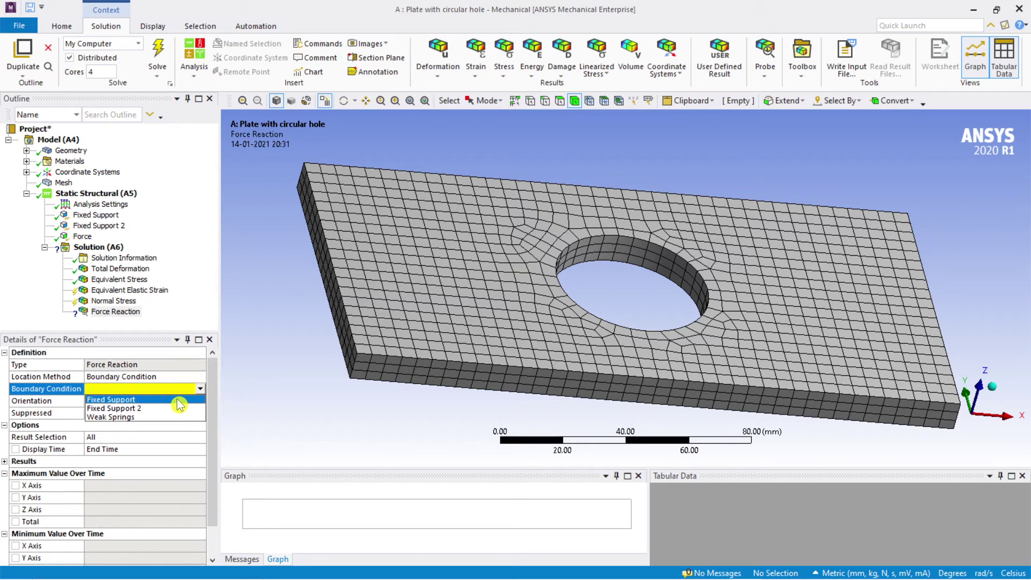
click(179, 402)
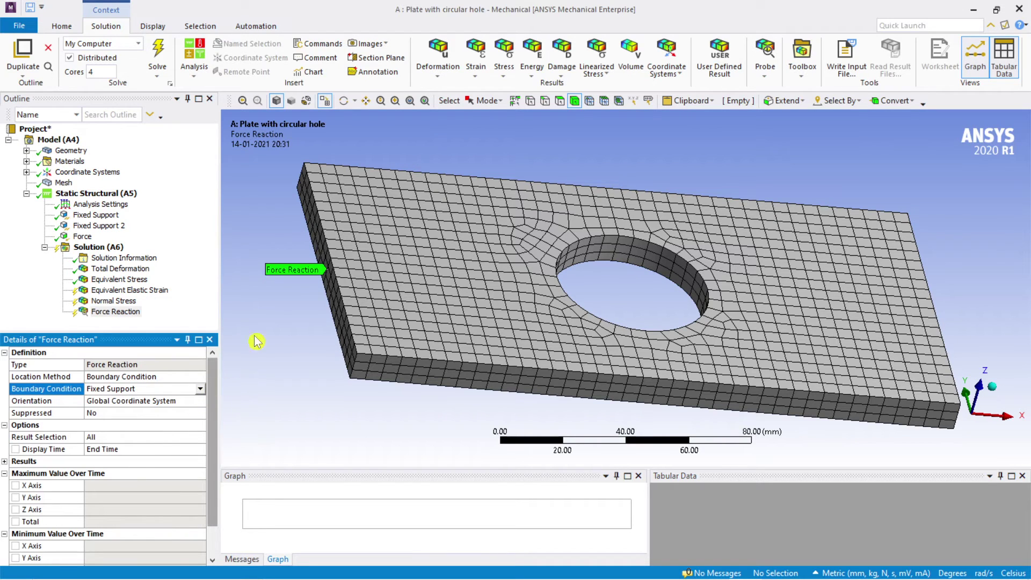
click(95, 248)
right_click(96, 249)
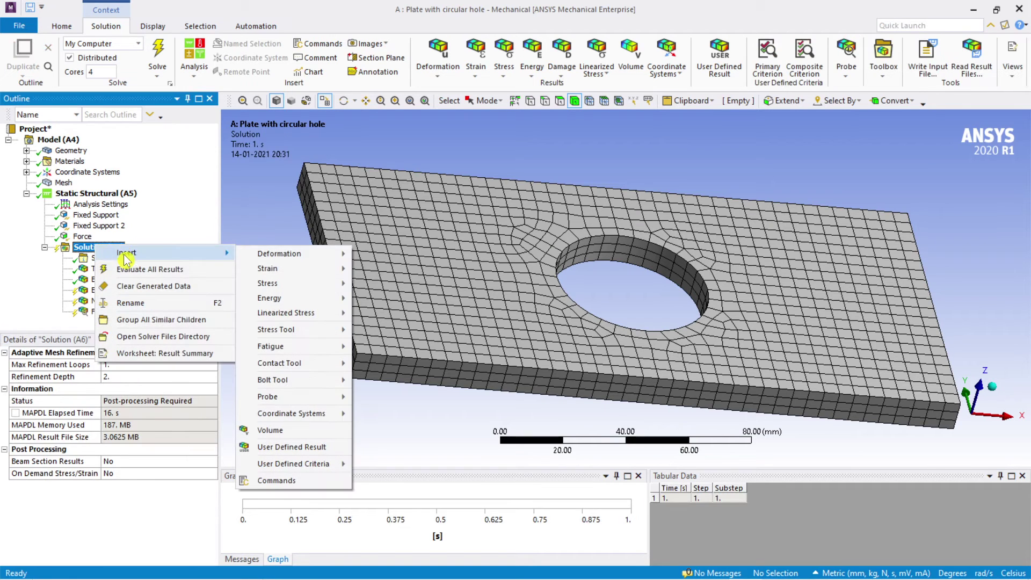
mouse_move(292, 418)
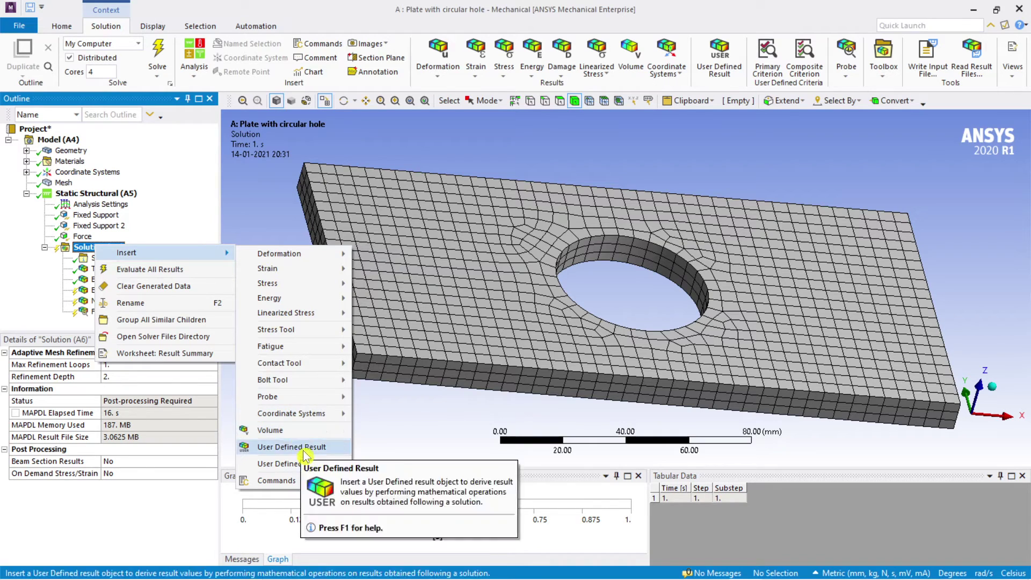
mouse_move(311, 467)
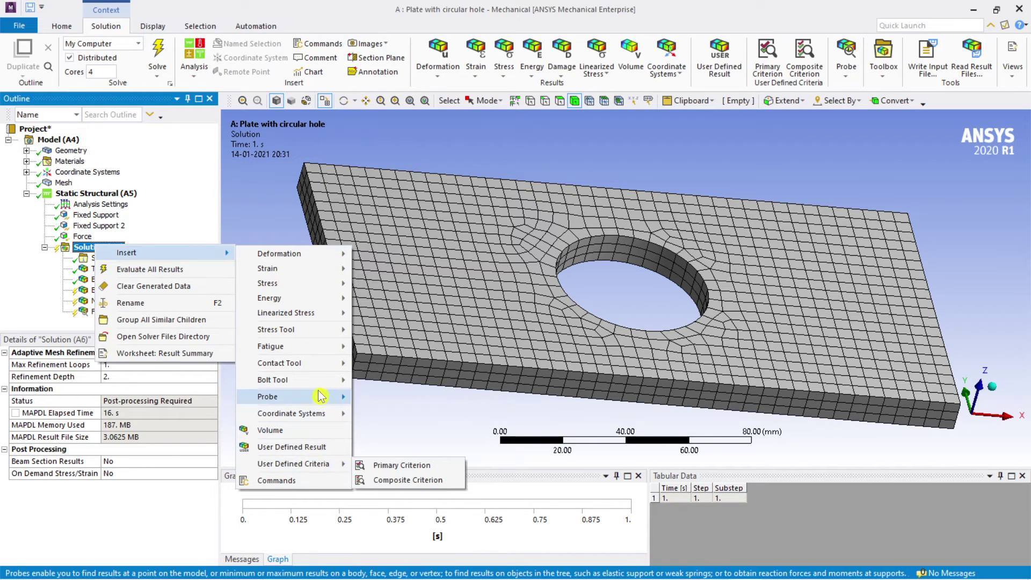
mouse_move(321, 382)
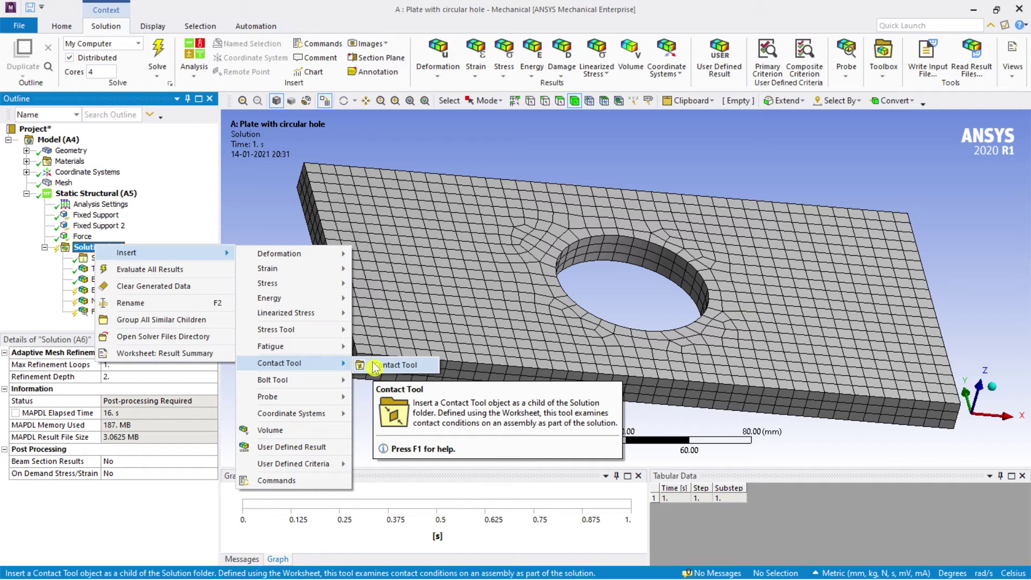
mouse_move(317, 336)
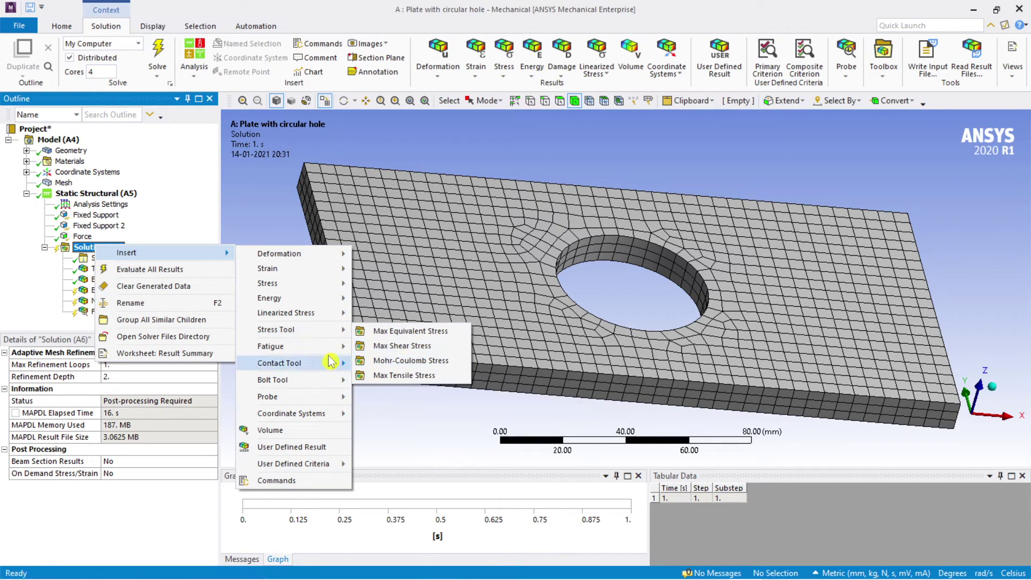
mouse_move(309, 314)
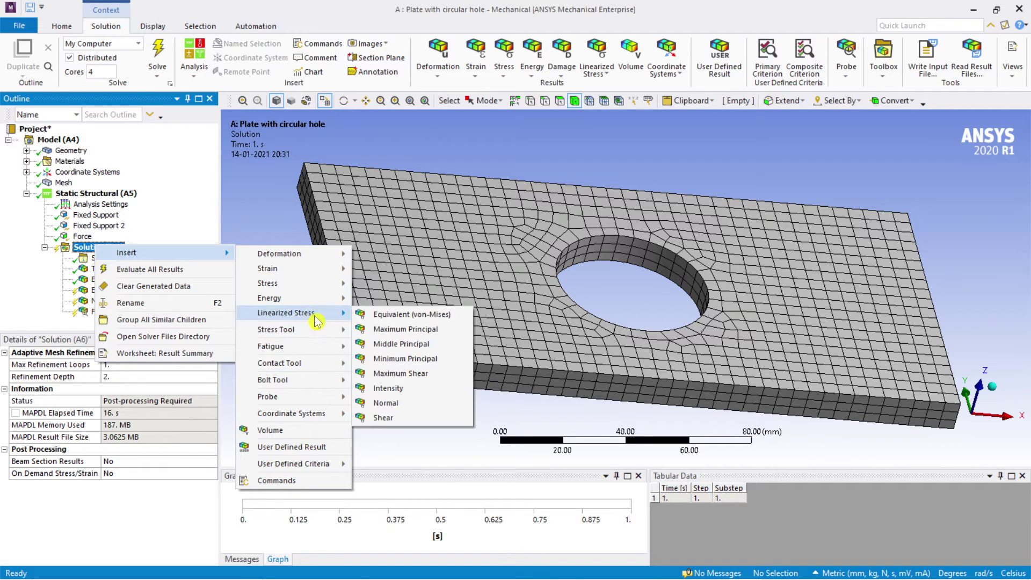
click(403, 456)
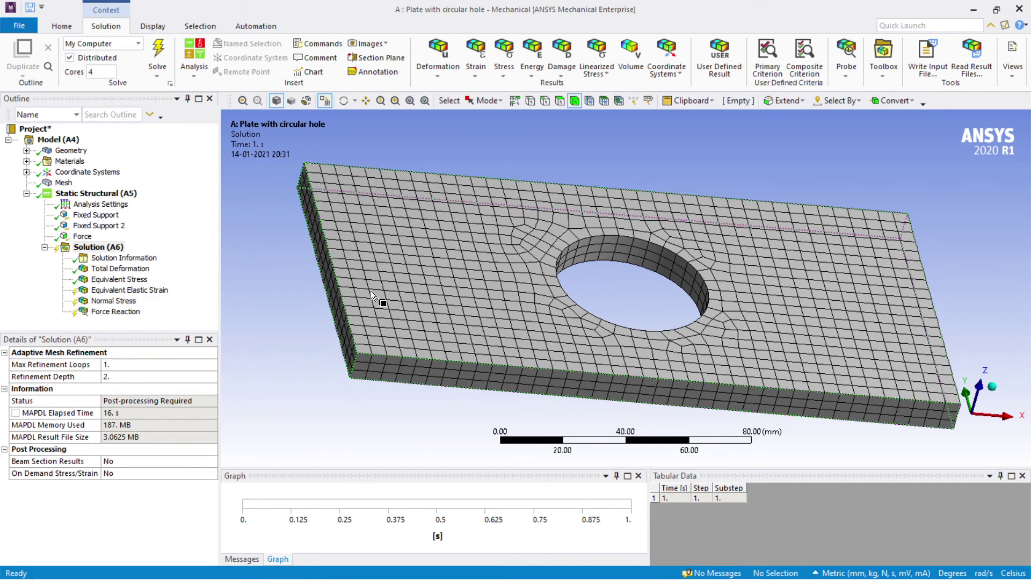
Evaluate all results under the static structural solution
click(82, 237)
click(95, 248)
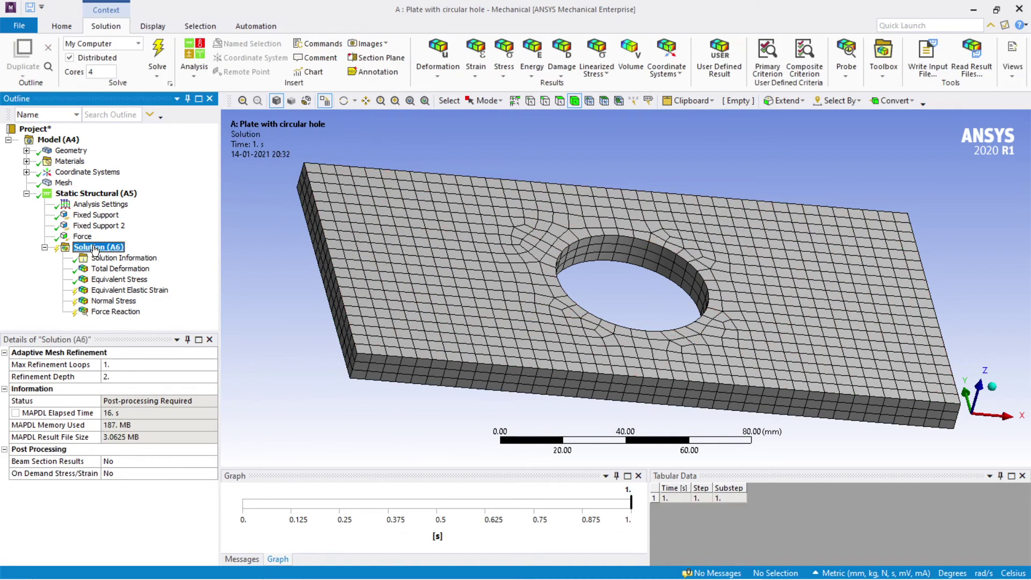
right_click(95, 248)
click(164, 274)
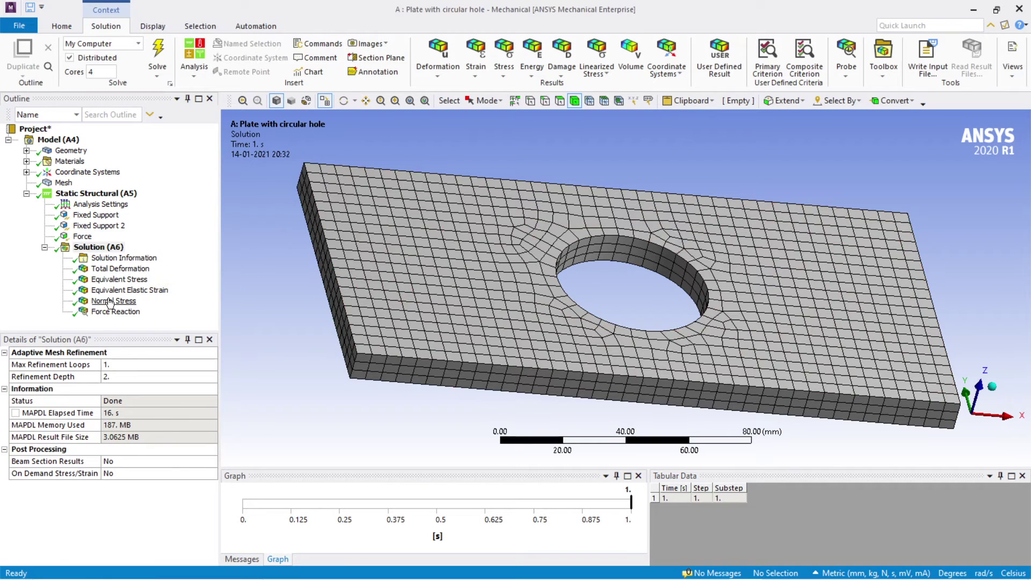
Examine the Force Reaction probe's axis components and total at the fixed support
click(118, 313)
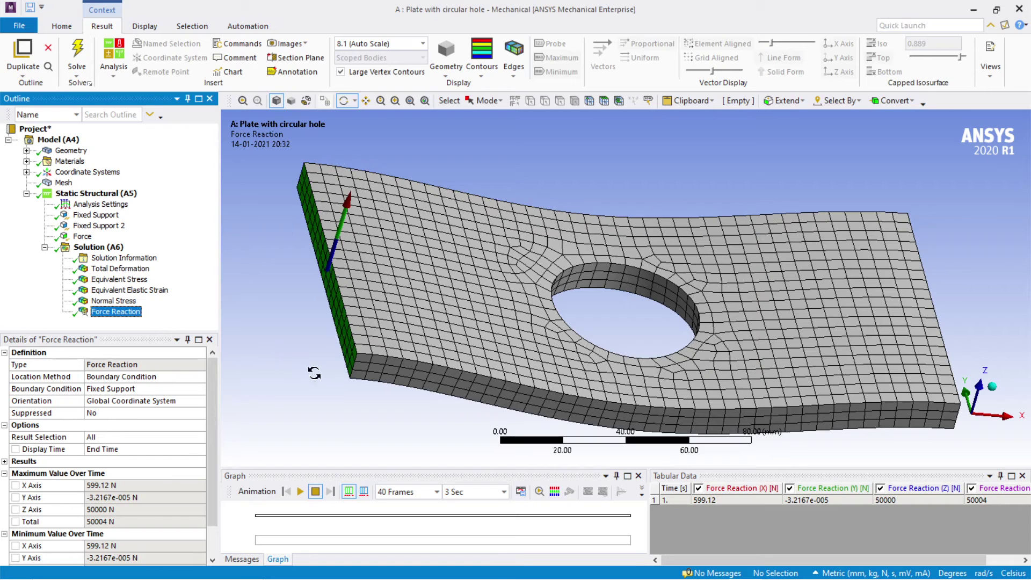
drag(375, 412, 360, 400)
scroll(156, 471, down, 1)
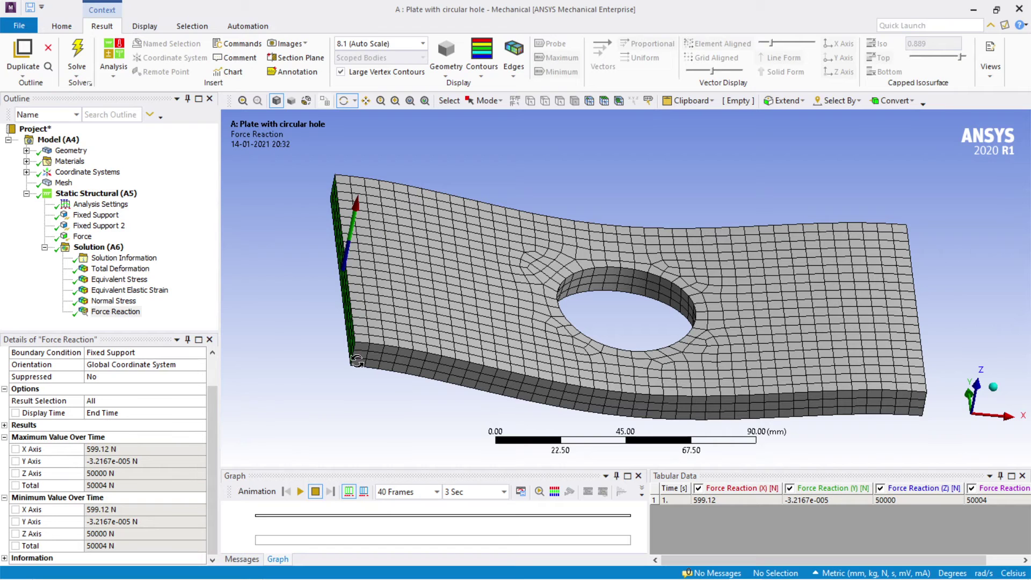
Review the Normal Stress contour on the plate, playing and pausing its animation
click(115, 302)
drag(467, 448, 430, 454)
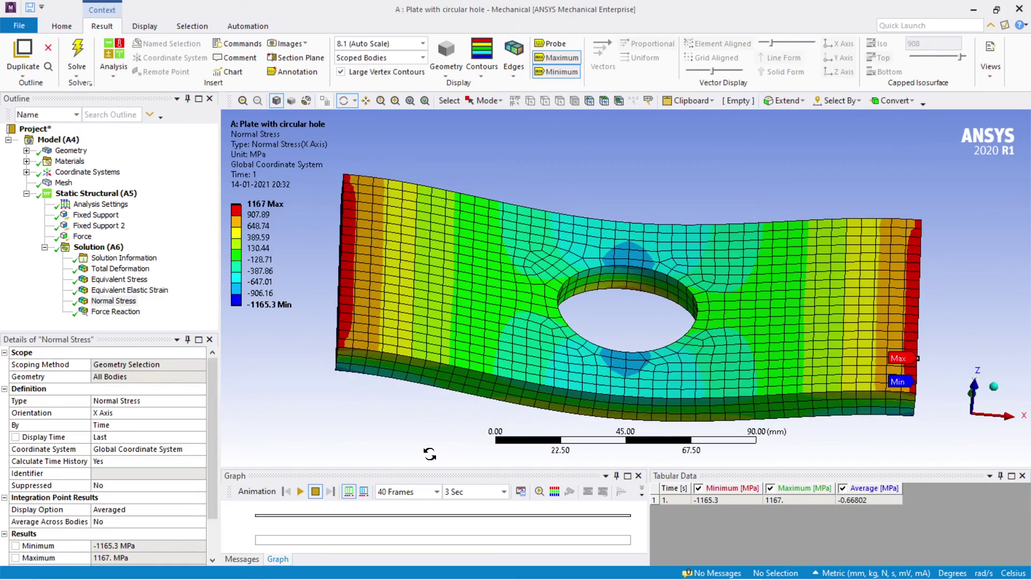
click(300, 491)
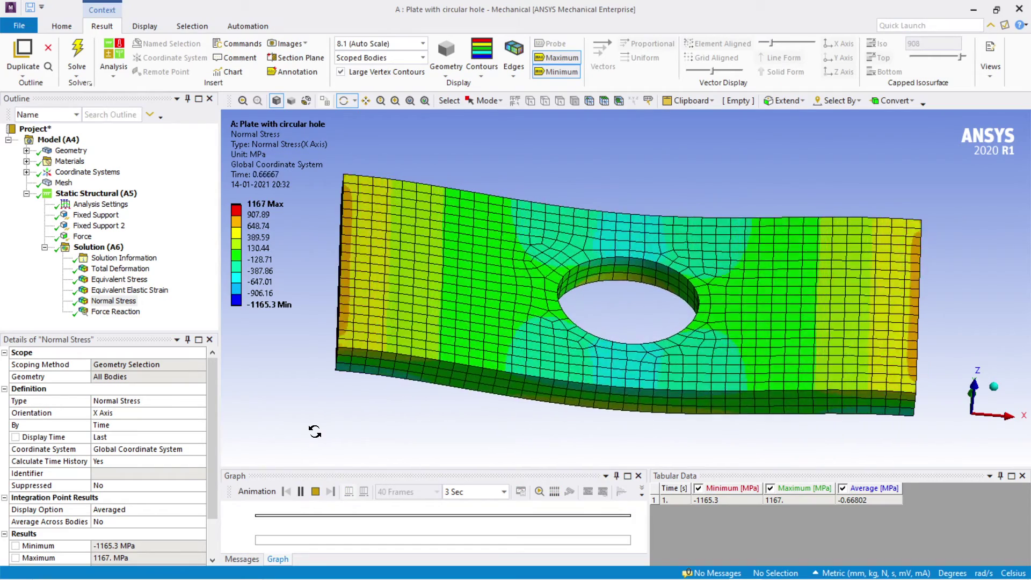
click(300, 491)
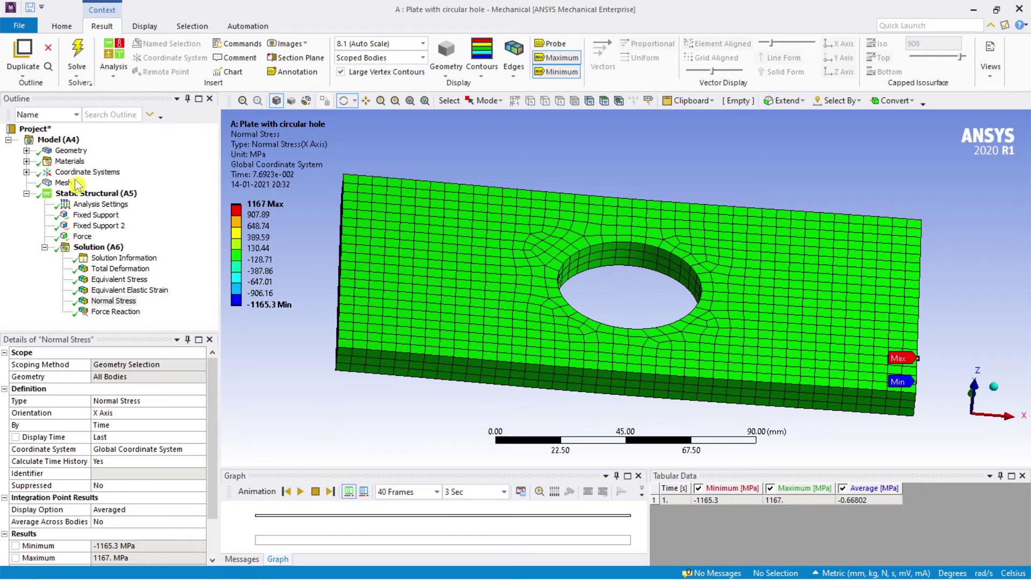
Duplicate the Static Structural analysis and expand the copy in the outline
drag(144, 332, 135, 407)
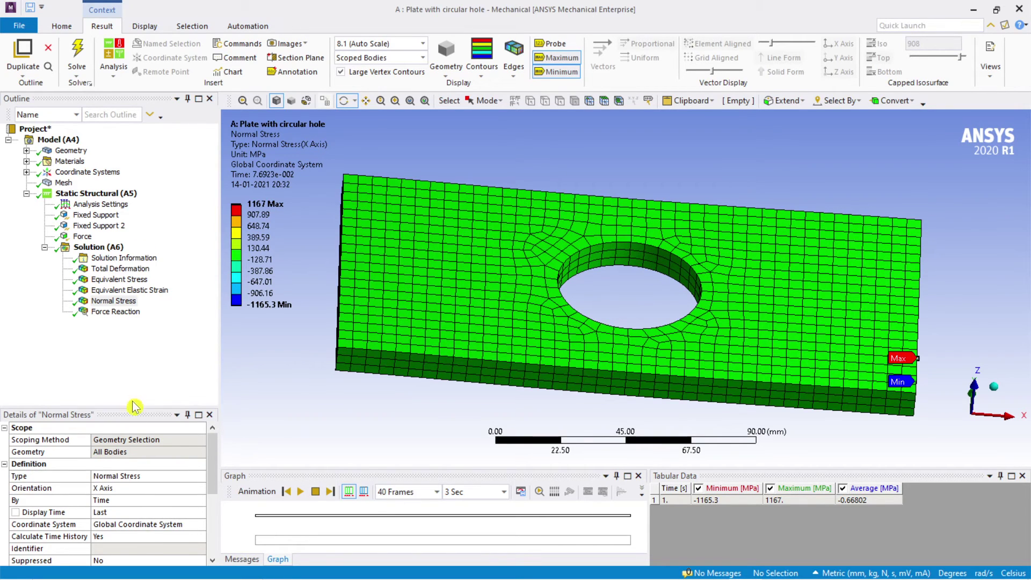
click(82, 194)
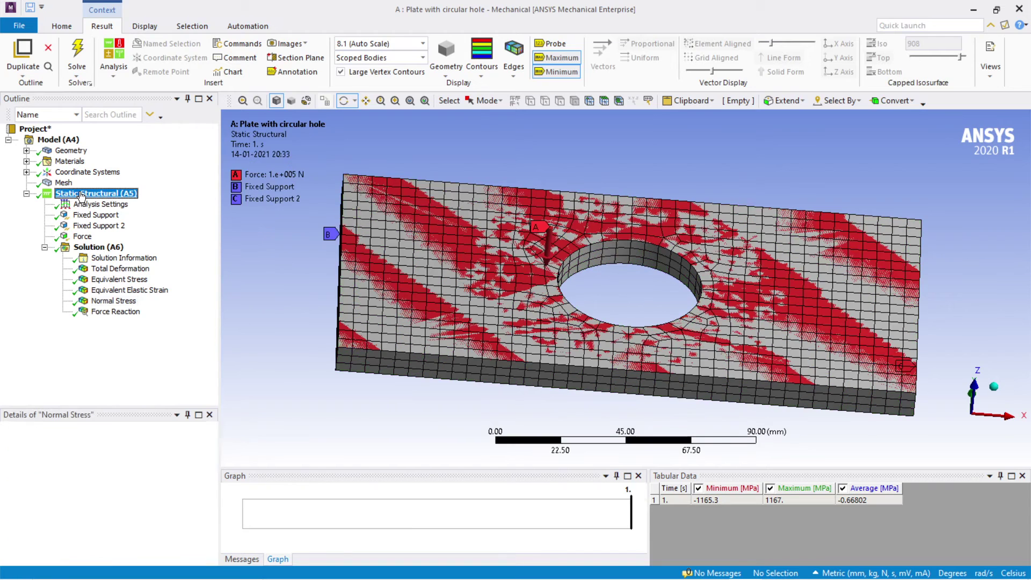
right_click(80, 192)
mouse_move(130, 199)
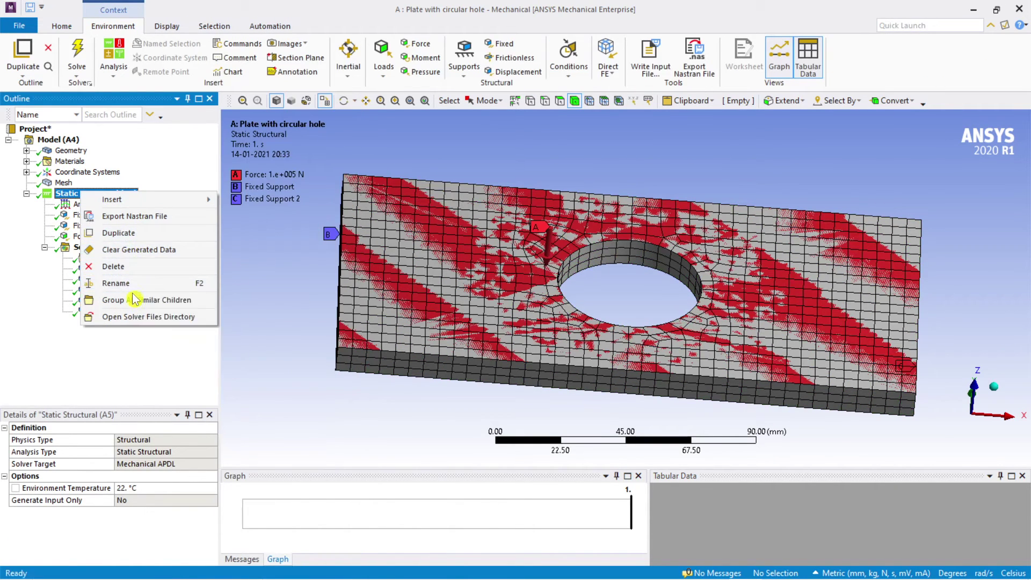
mouse_move(162, 201)
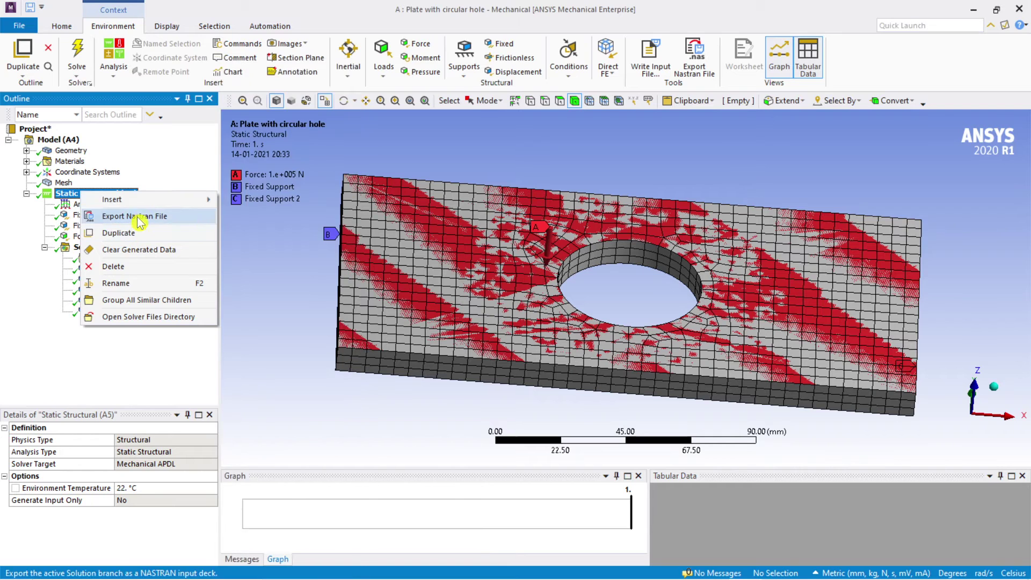
key(Escape)
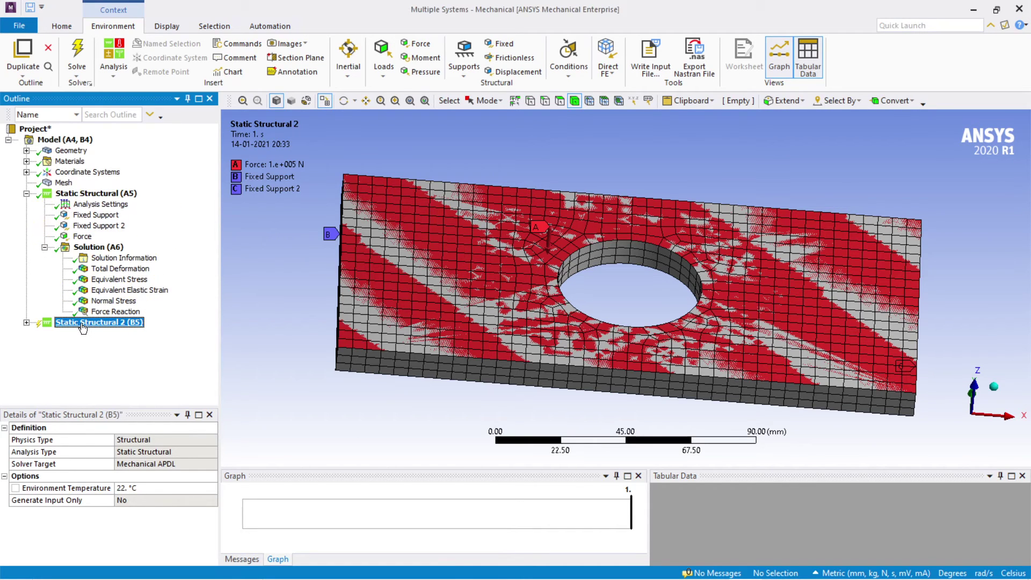
double_click(83, 322)
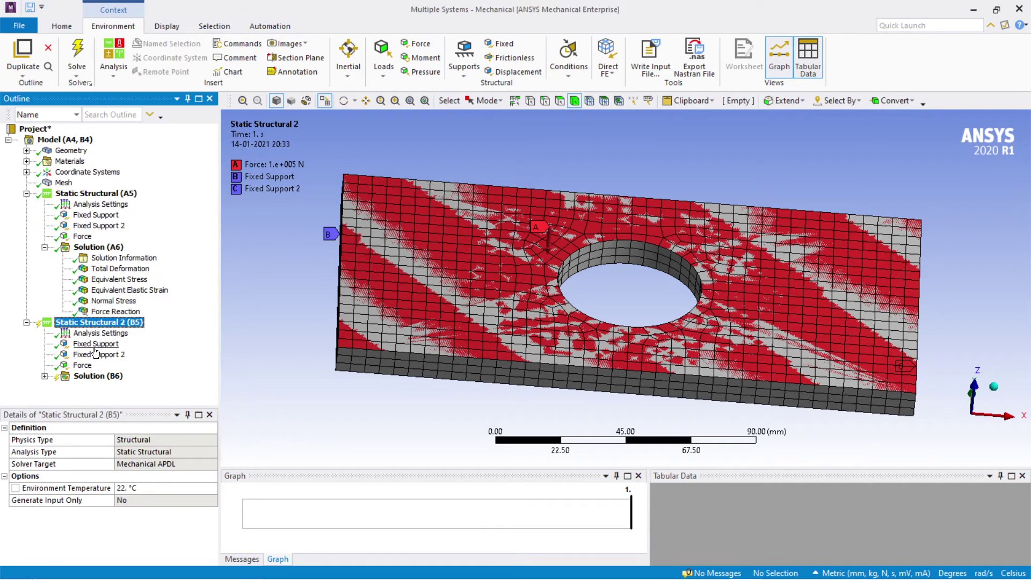
Delete Fixed Support and Fixed Support 2 from the duplicated Static Structural 2 analysis
click(95, 345)
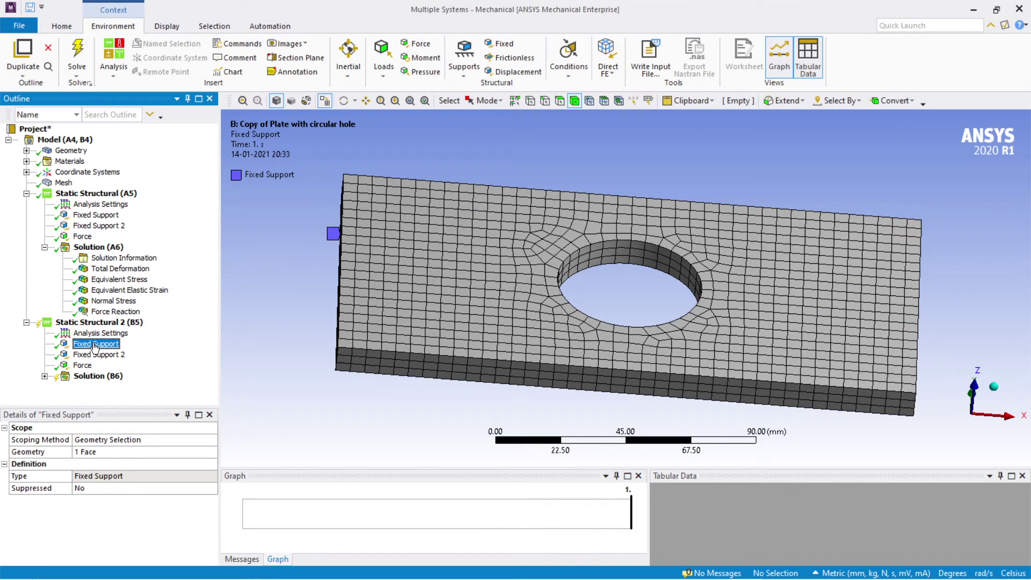
key(Delete)
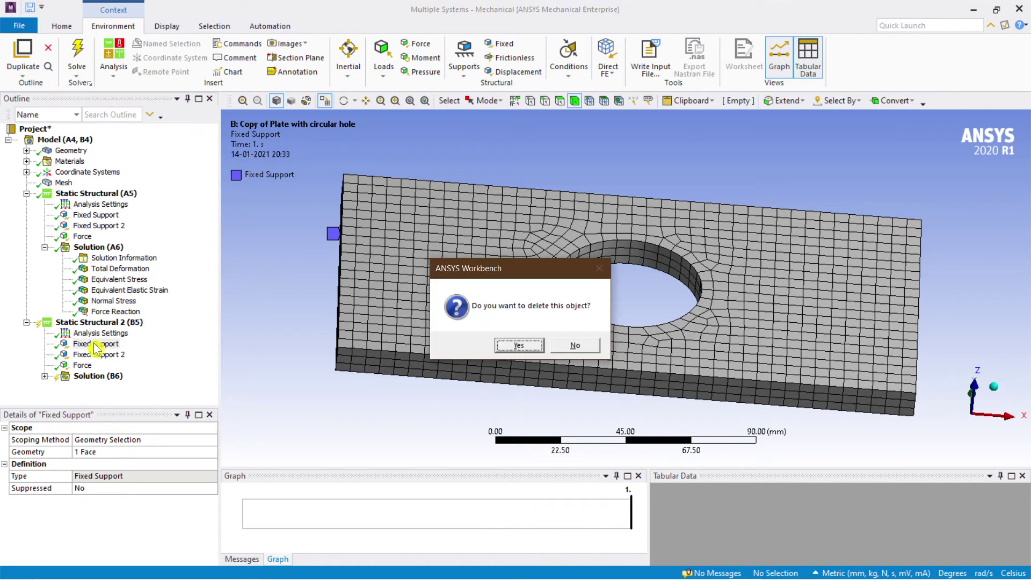
click(534, 347)
click(97, 345)
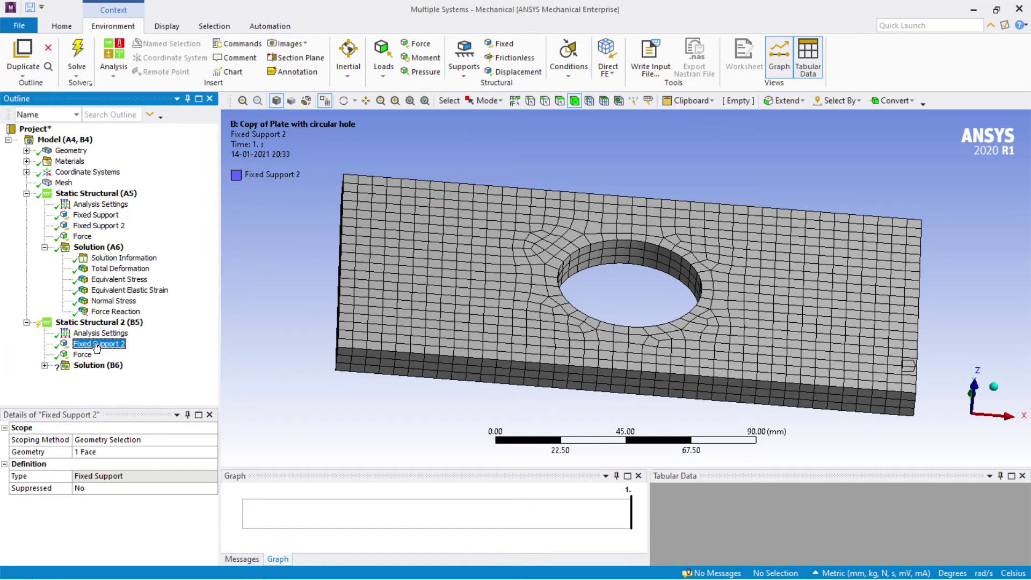
key(Delete)
click(507, 346)
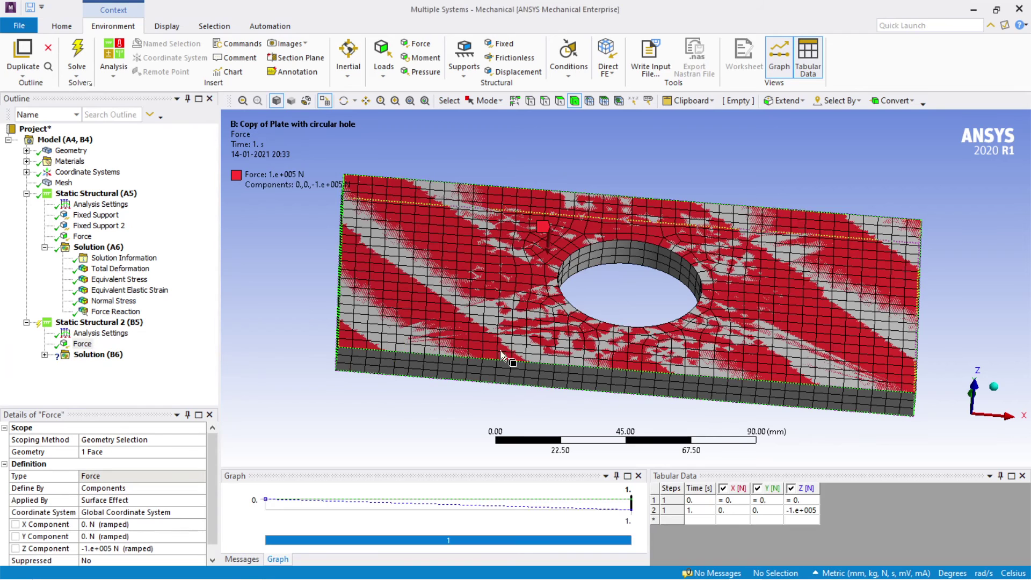
Insert a Fixed Support in Static Structural 2 on the plate's end face at the negative X side
click(110, 324)
right_click(112, 325)
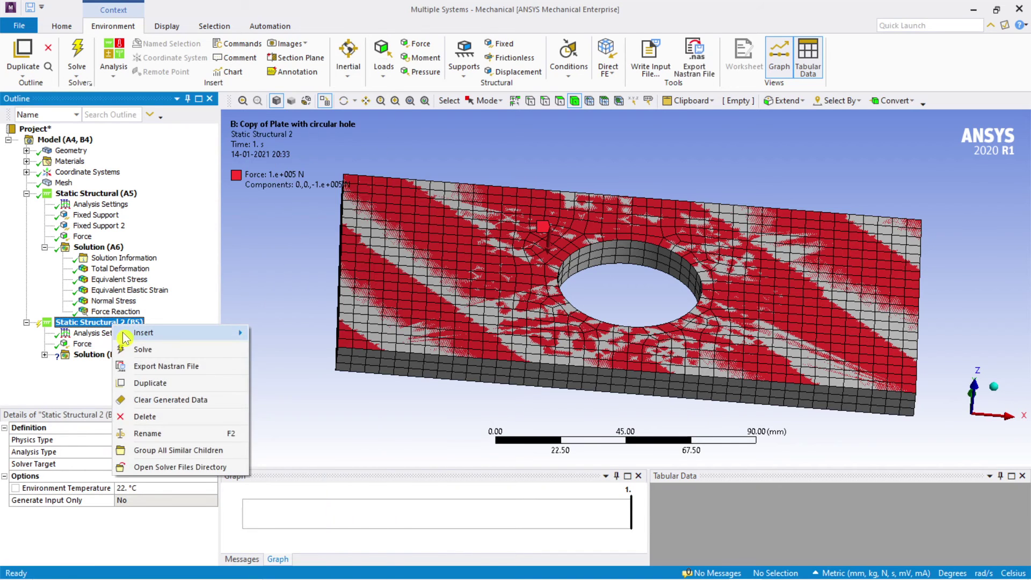
mouse_move(150, 334)
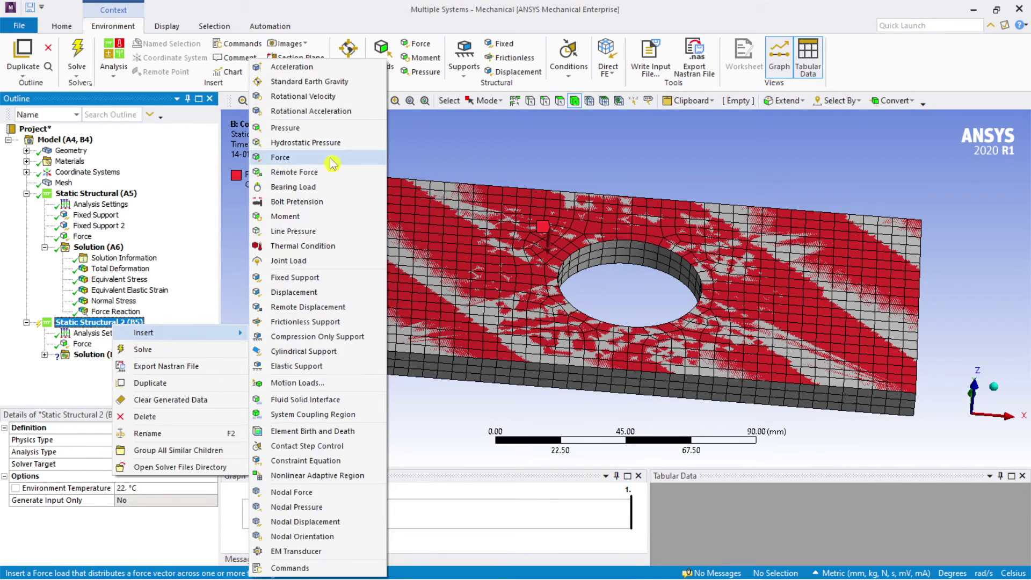
click(283, 278)
middle_drag(370, 444, 427, 407)
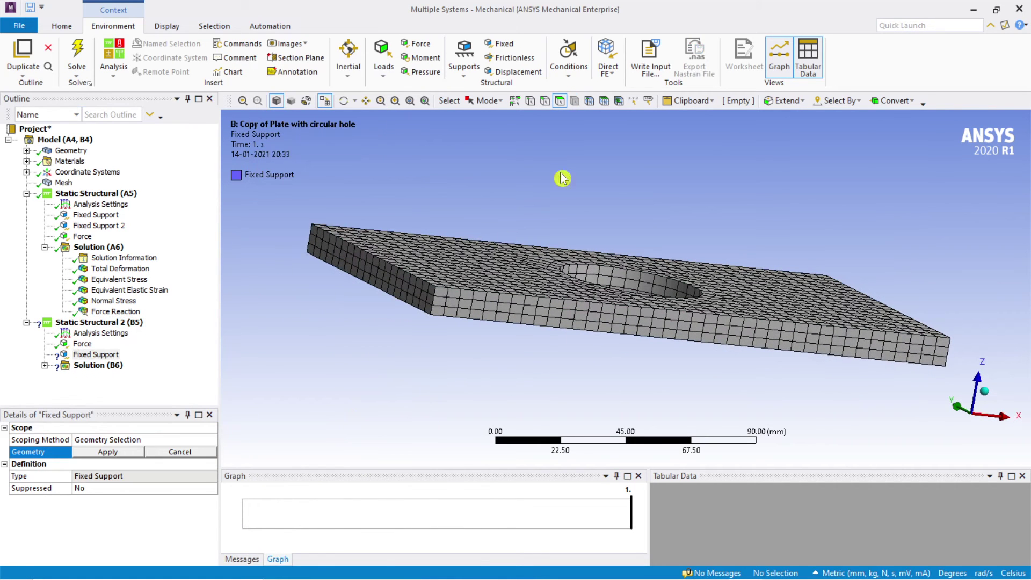
click(382, 263)
click(387, 249)
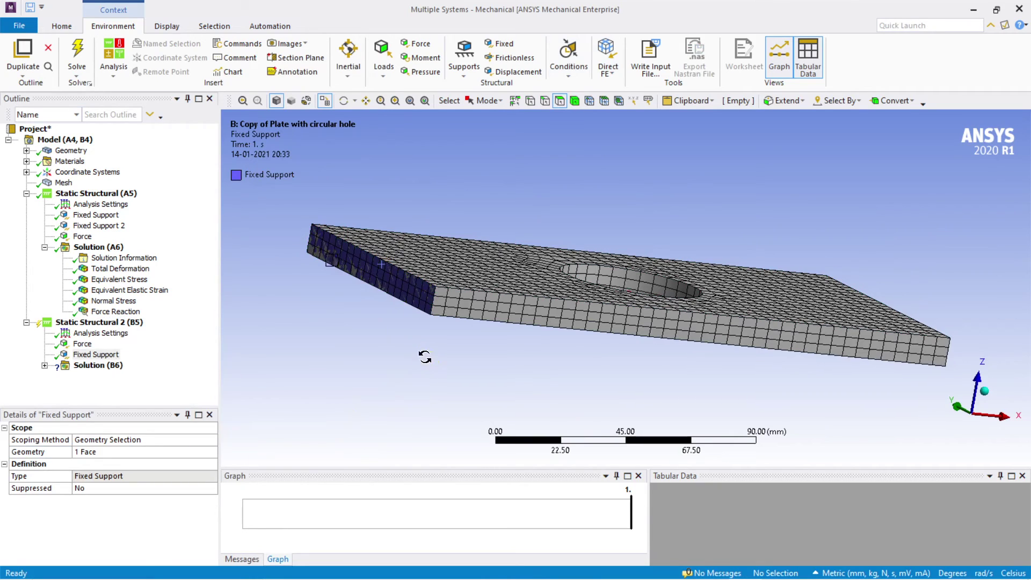
Insert a Displacement support in Static Structural 2 on the plate's end face at the positive X side
middle_drag(427, 358, 269, 354)
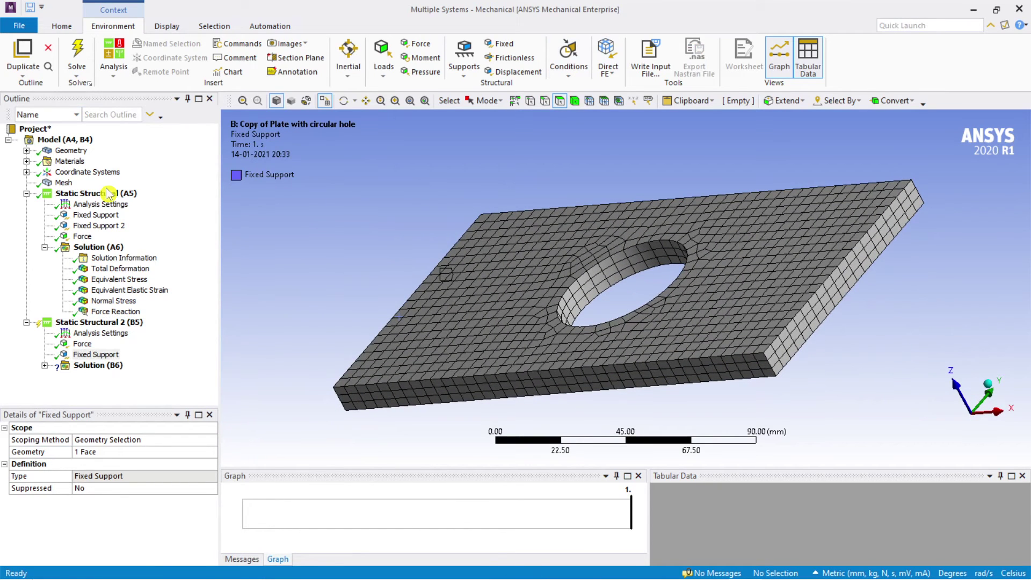
click(102, 323)
right_click(103, 323)
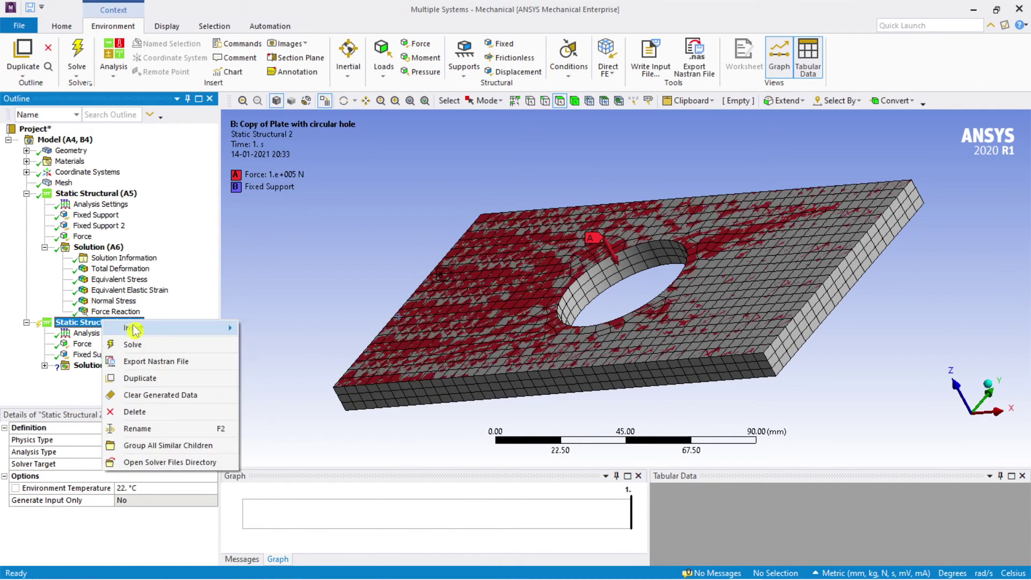
mouse_move(133, 328)
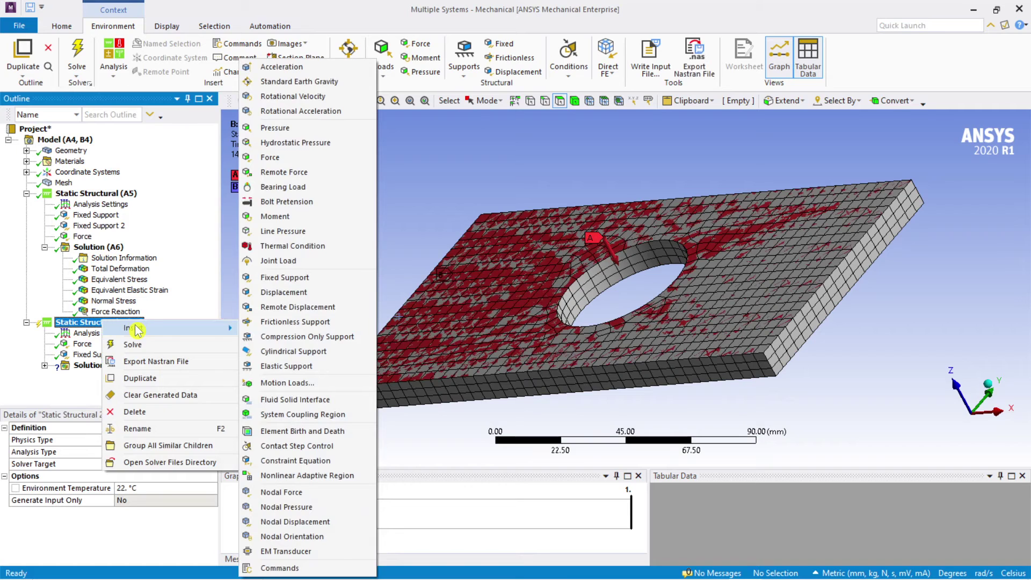
click(284, 292)
click(95, 366)
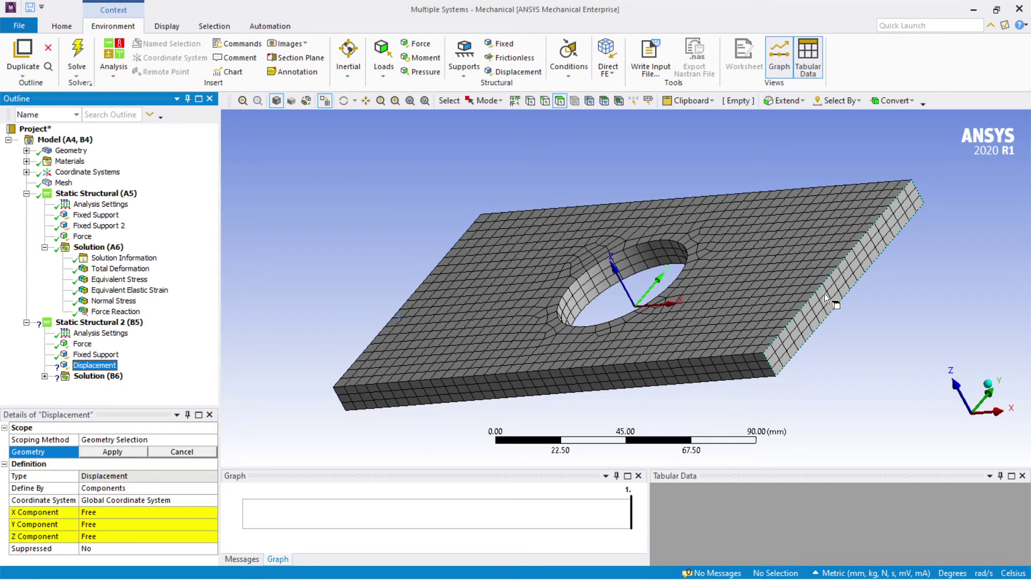
click(826, 298)
key(Return)
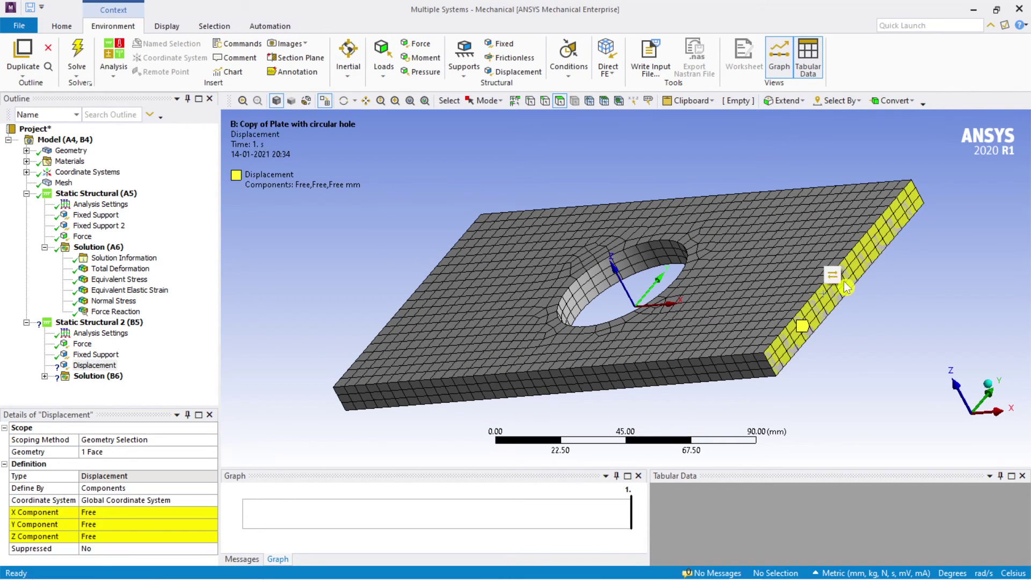
middle_drag(855, 342, 923, 356)
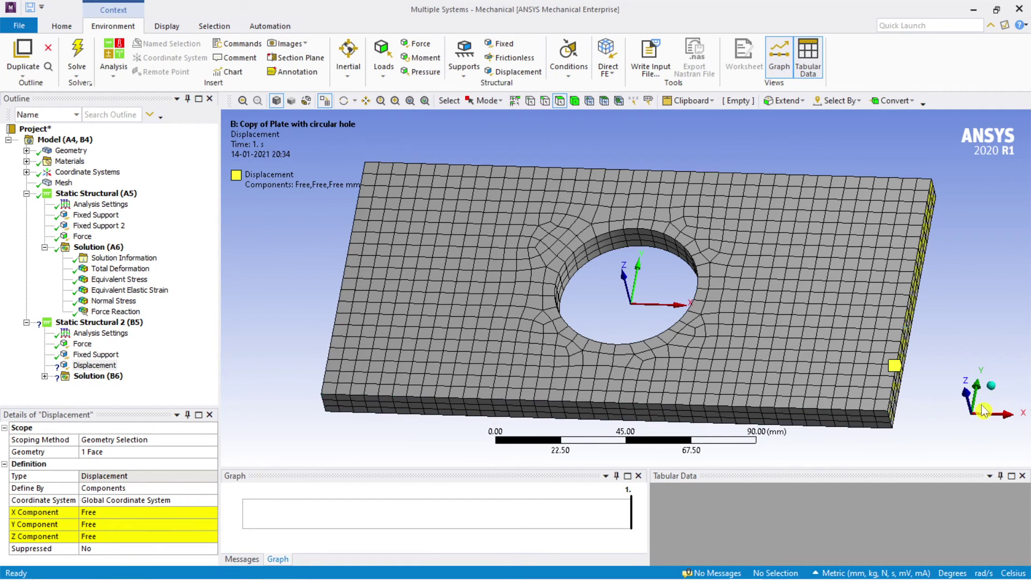
middle_drag(920, 422, 897, 464)
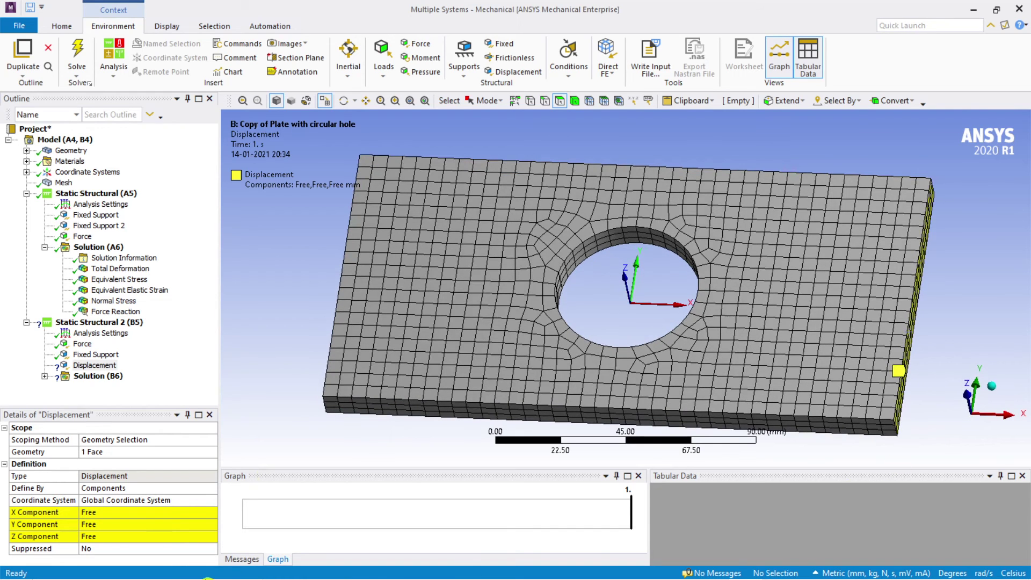
Set the Displacement support's Y and X components to constant 0 mm, leaving the Z component free
click(202, 524)
click(212, 524)
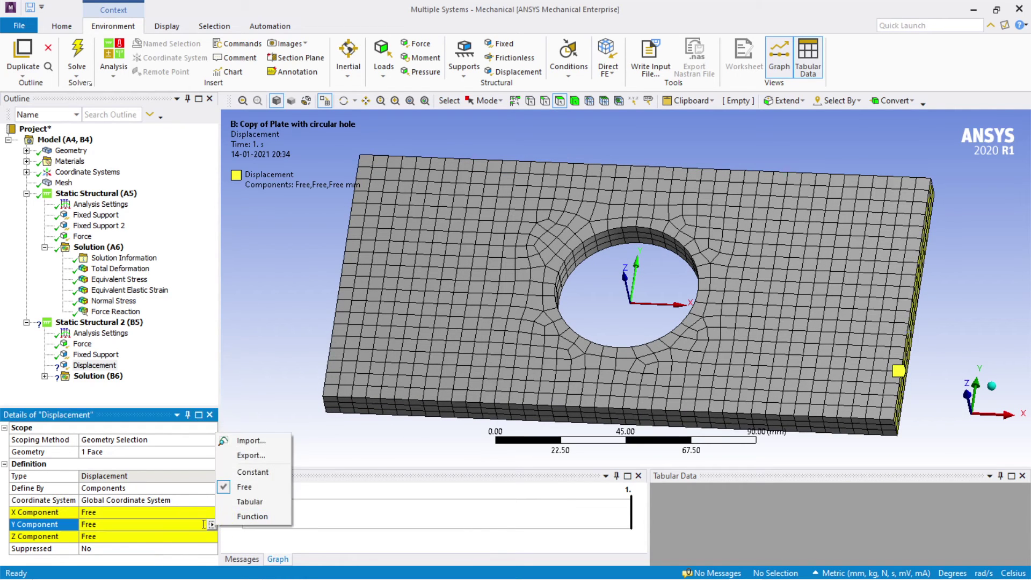
click(252, 472)
click(178, 511)
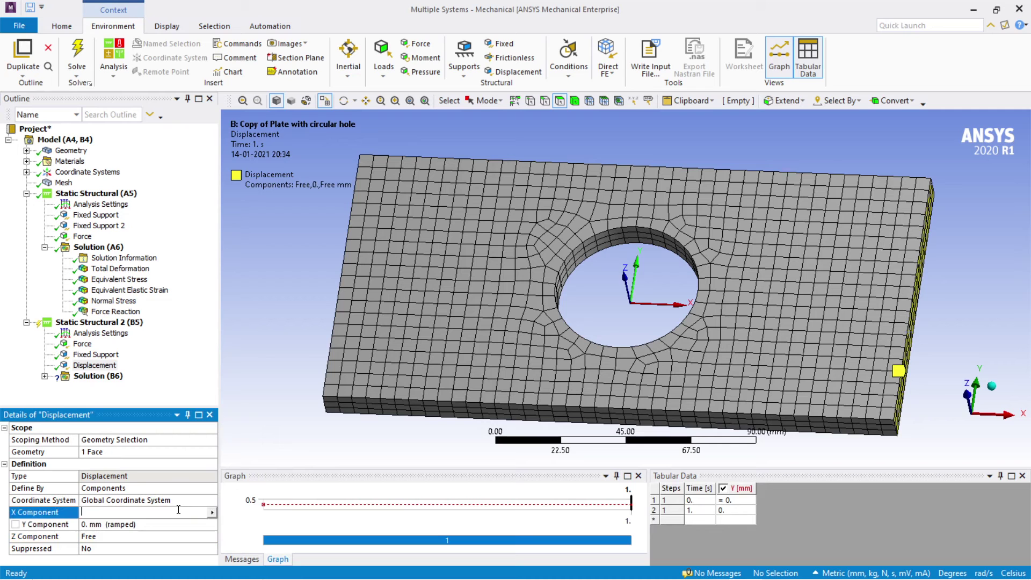
click(212, 513)
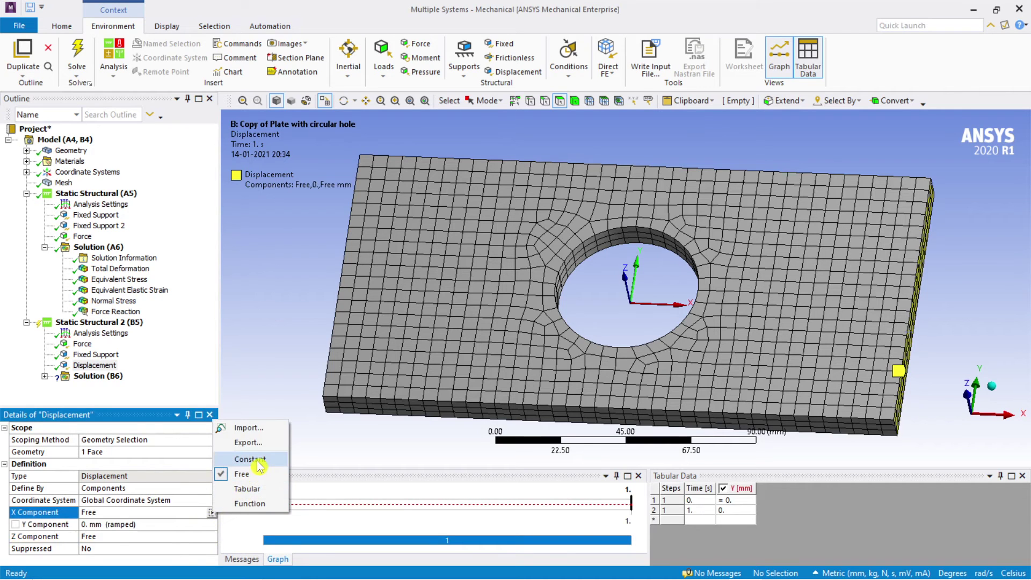
click(257, 460)
scroll(580, 440, up, 1)
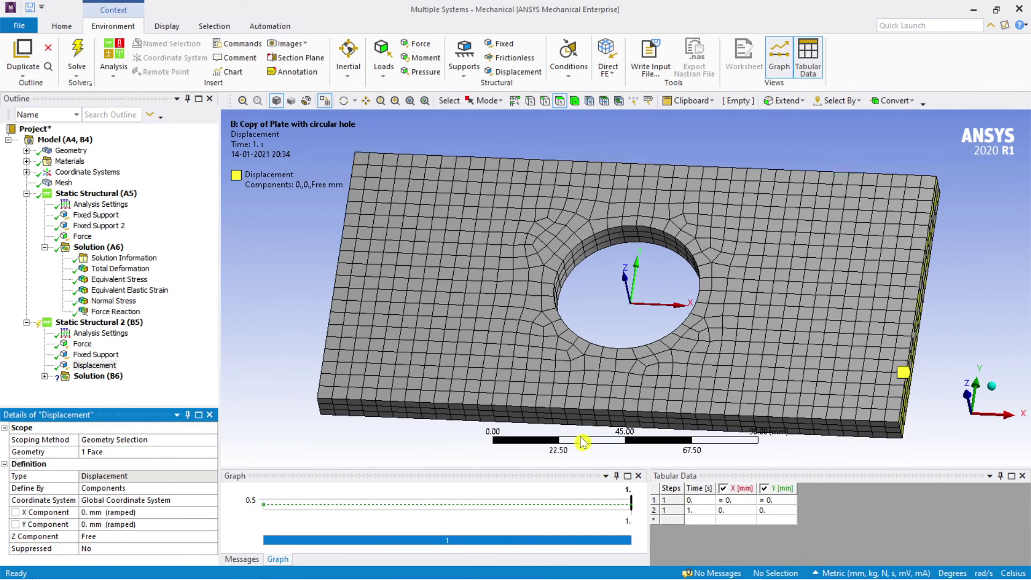
scroll(467, 411, down, 2)
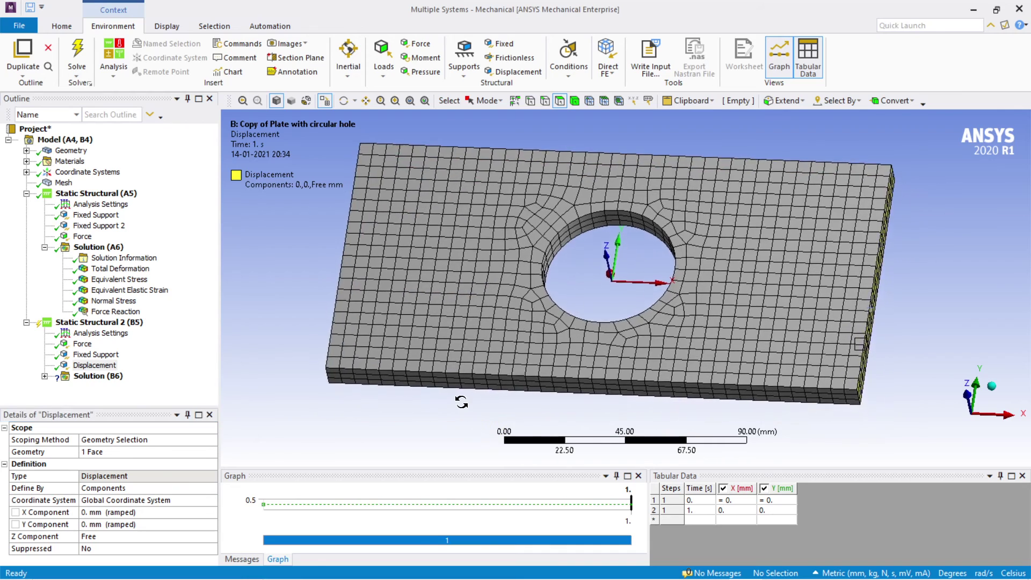
middle_drag(464, 408, 476, 408)
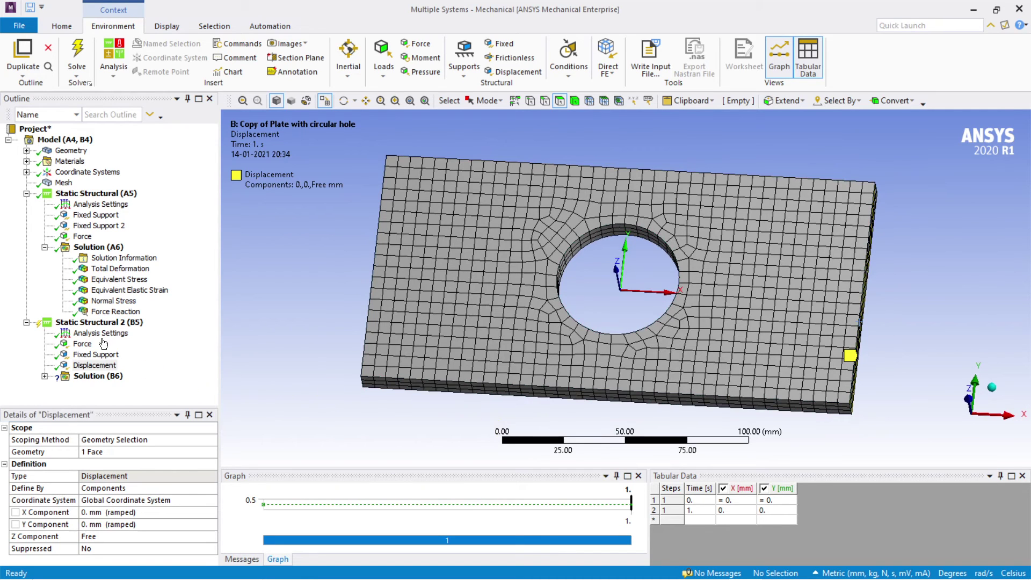
Delete the Force Reaction probe from Solution (B6) and solve the Static Structural 2 analysis
double_click(98, 376)
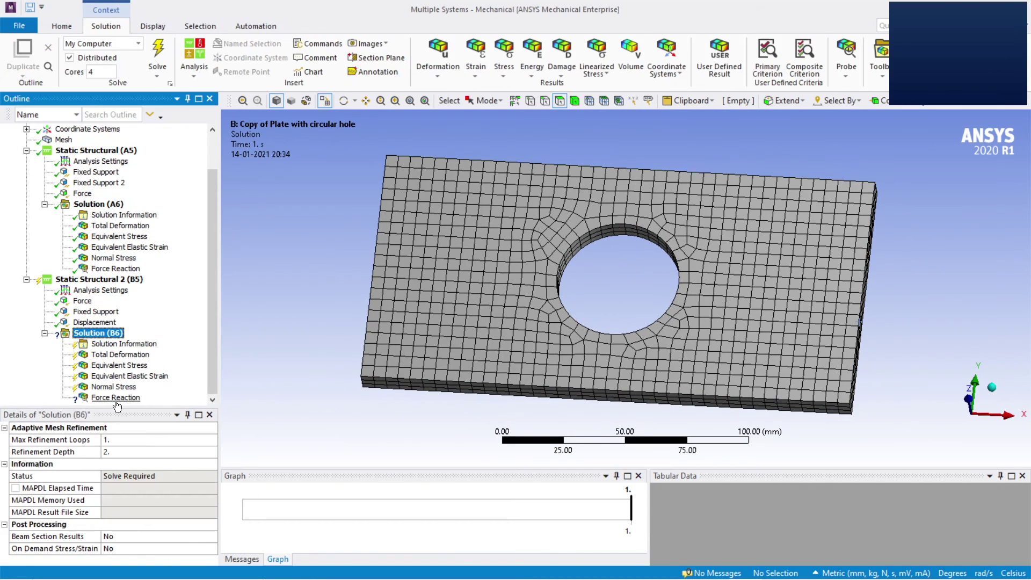
click(116, 399)
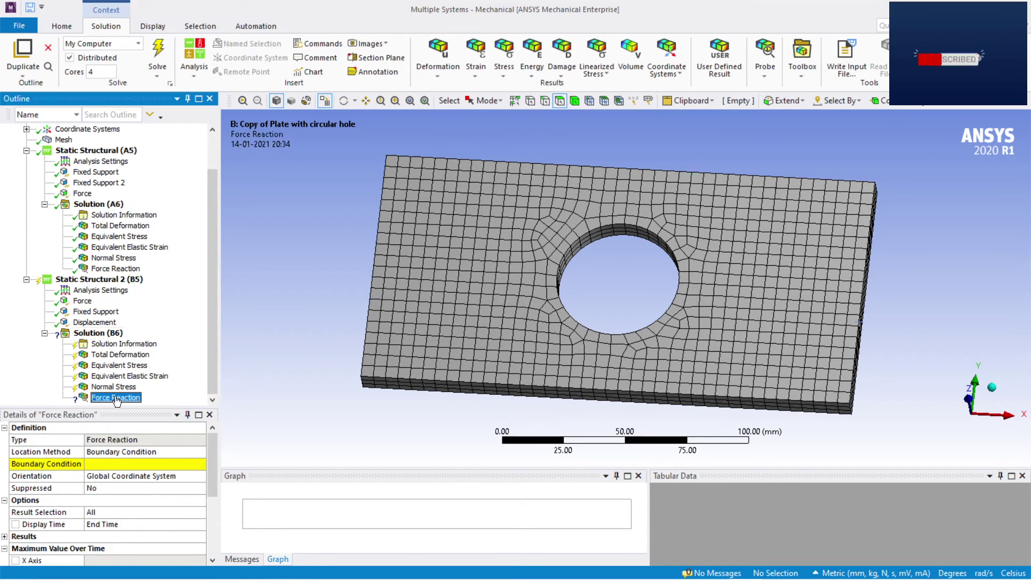
key(Delete)
click(517, 346)
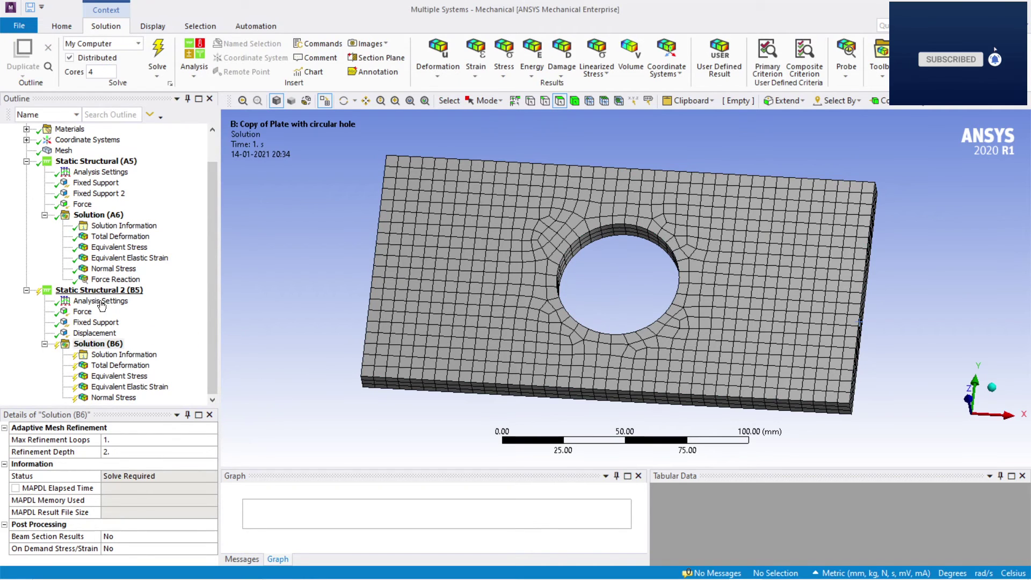
right_click(98, 344)
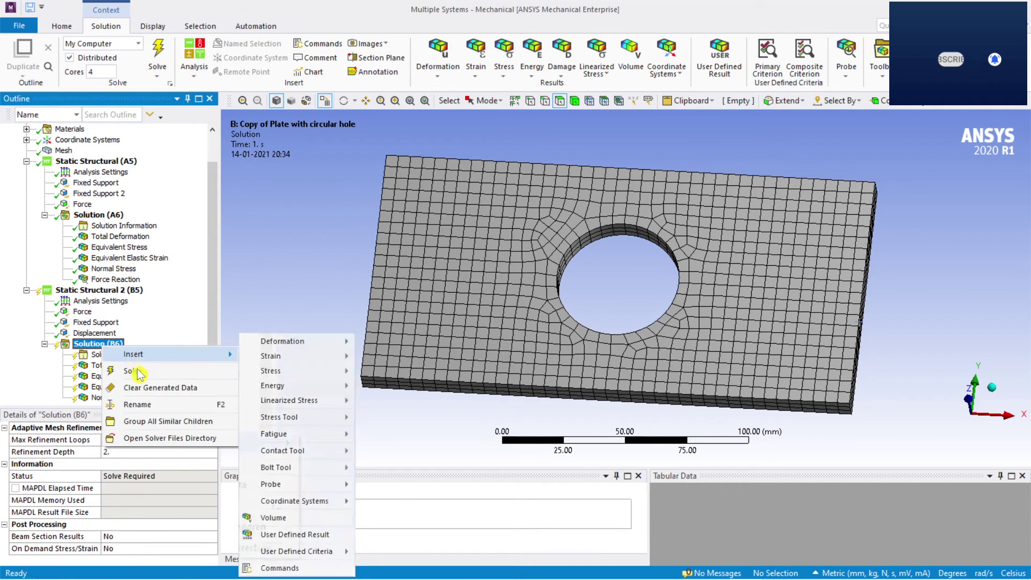
click(131, 371)
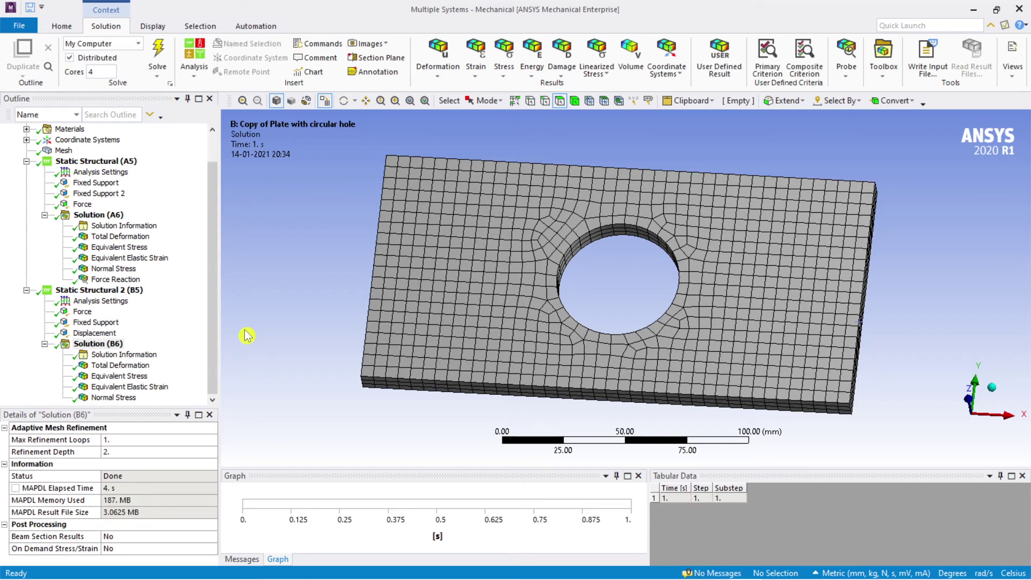
Display the Total Deformation result of Solution (B6), animate it and examine the plate's deflection from several angles
click(121, 365)
drag(308, 403, 436, 434)
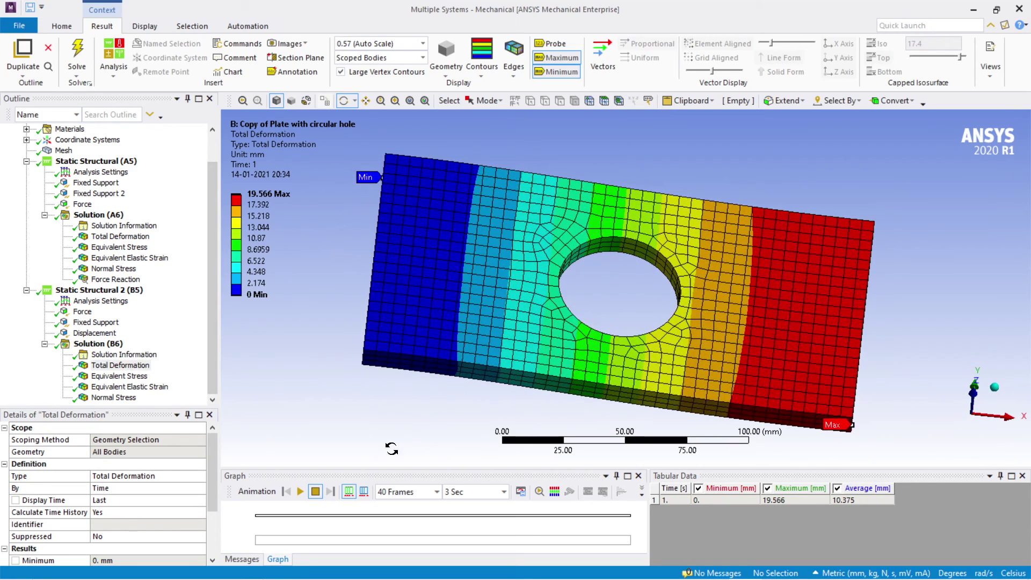
click(300, 492)
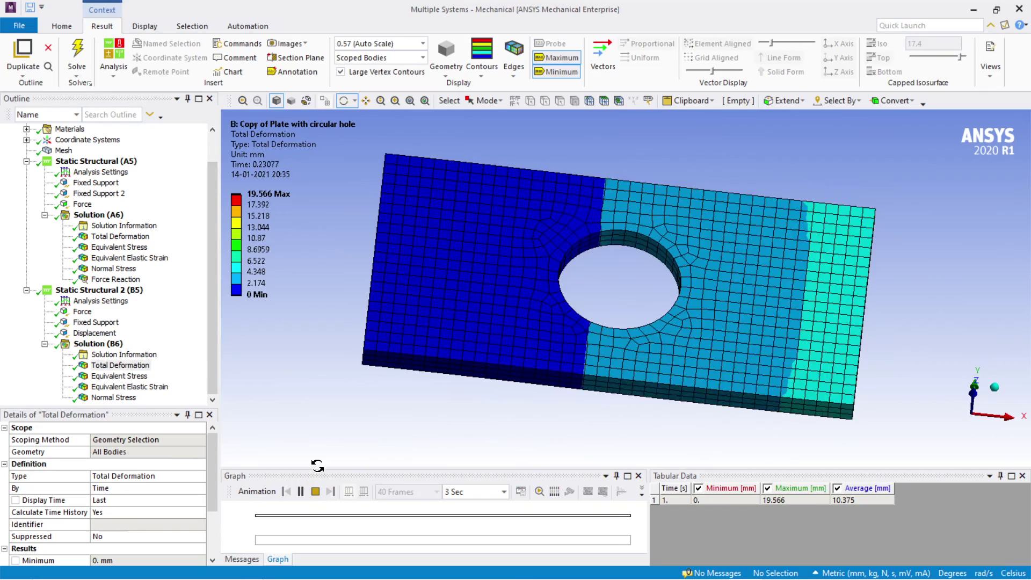
drag(666, 448, 672, 416)
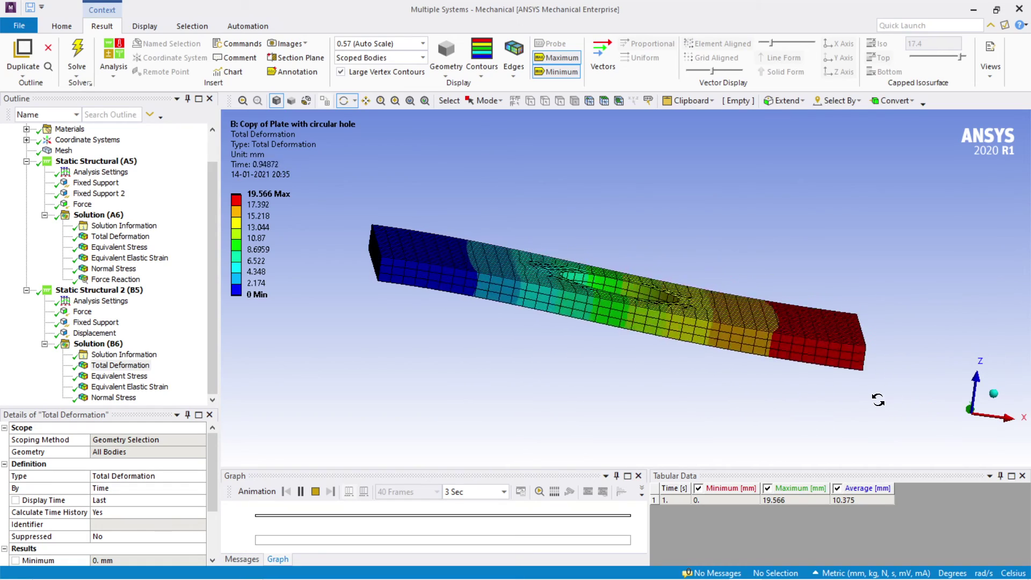
drag(862, 394, 848, 297)
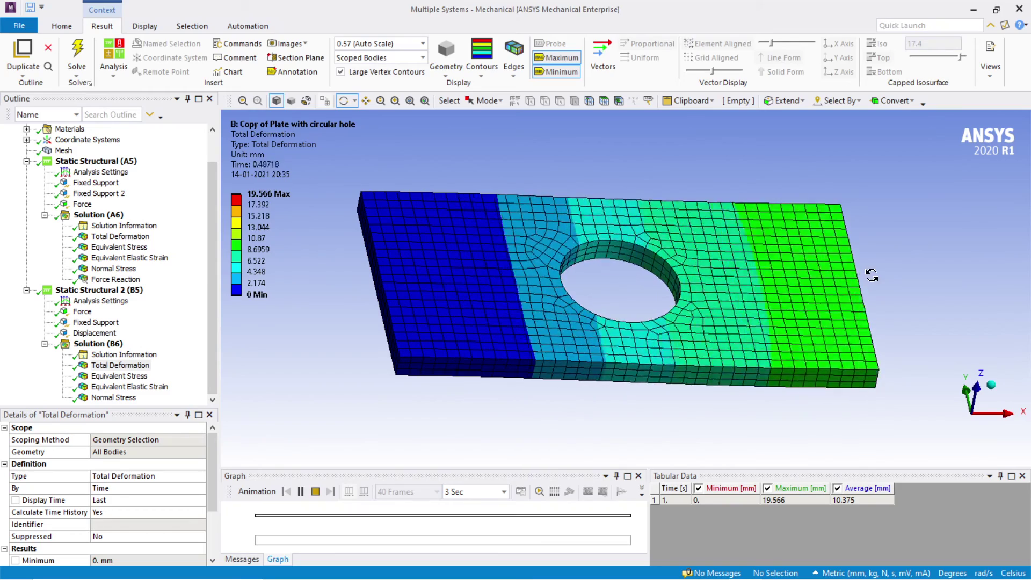
click(301, 494)
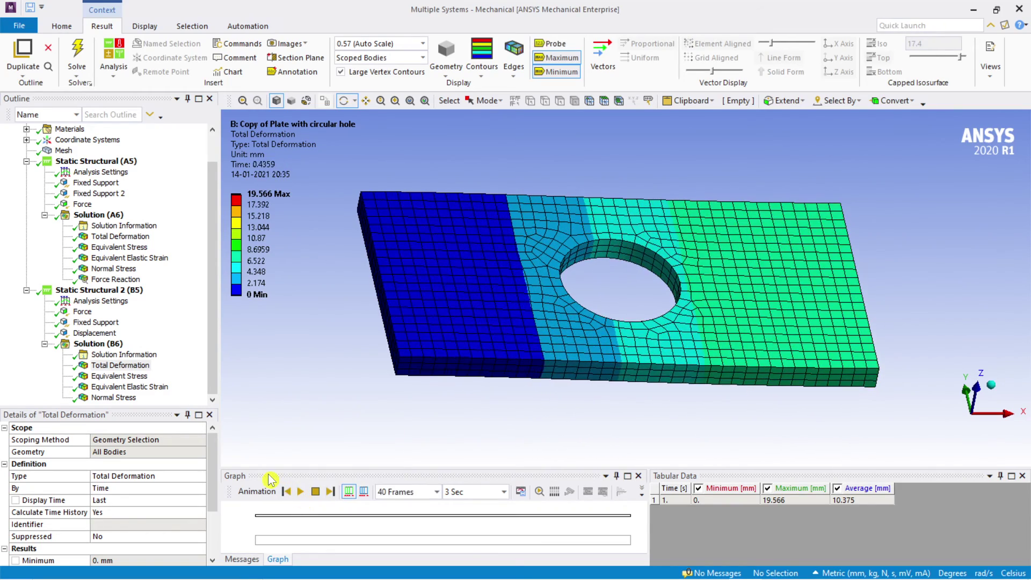
Display the Equivalent Stress result of Solution (B6) and play its animation to examine the stress distribution
click(118, 376)
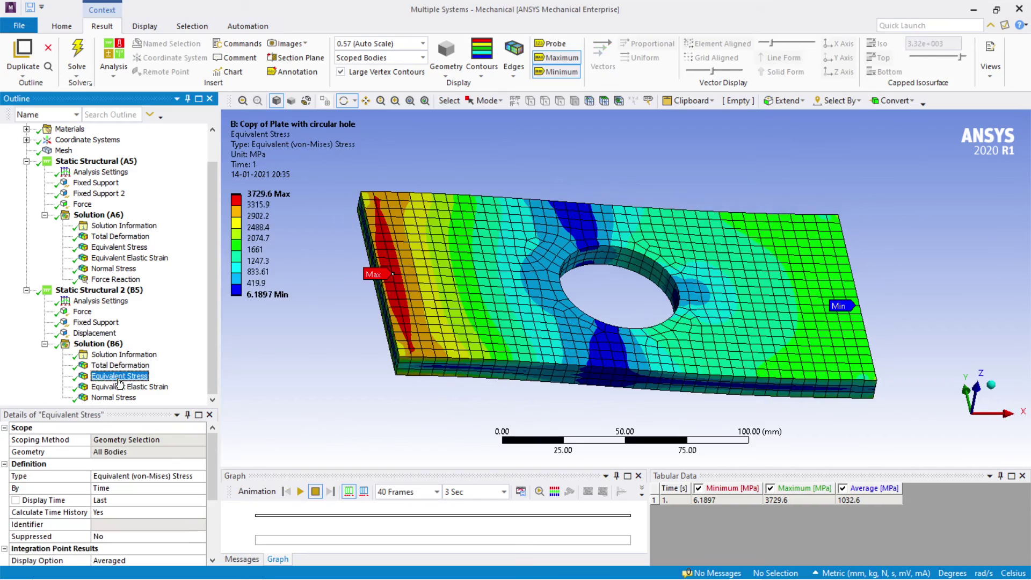
mouse_move(355, 434)
mouse_down()
mouse_move(378, 450)
mouse_move(370, 419)
mouse_move(370, 448)
mouse_move(370, 421)
mouse_move(369, 440)
mouse_up()
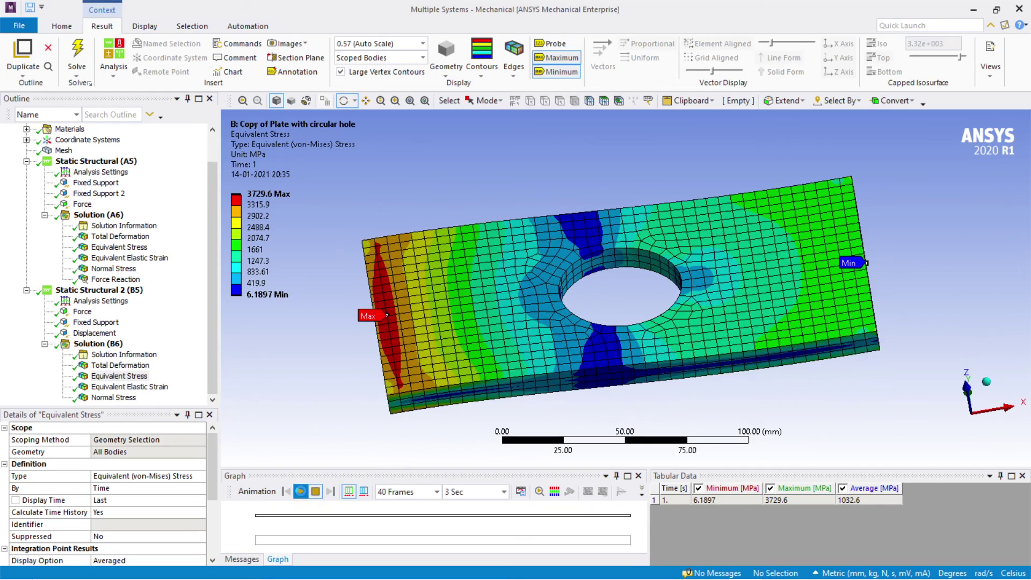
click(301, 492)
mouse_move(362, 418)
mouse_down()
mouse_move(360, 399)
mouse_move(350, 416)
mouse_move(357, 390)
mouse_move(359, 413)
mouse_up()
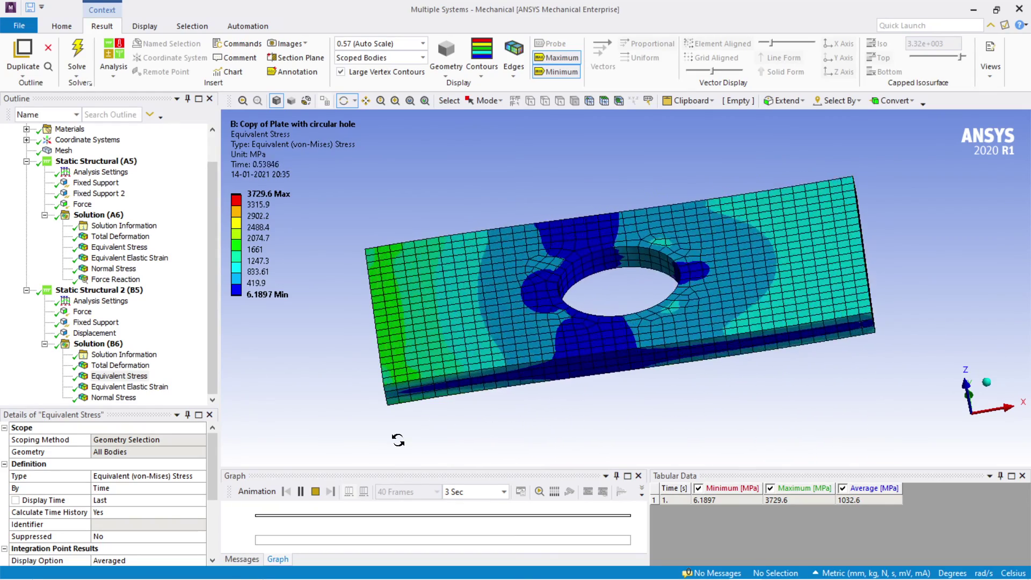
click(300, 492)
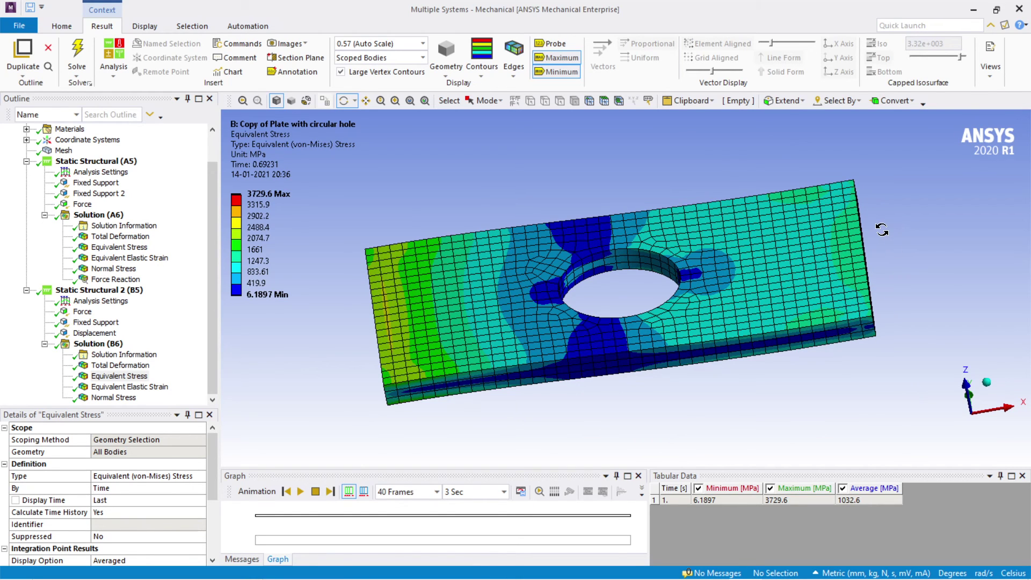
Compare the Equivalent Stress of Solution (A6) with that of Solution (B6), reviewing the Displacement support and replaying the B6 animation
click(119, 248)
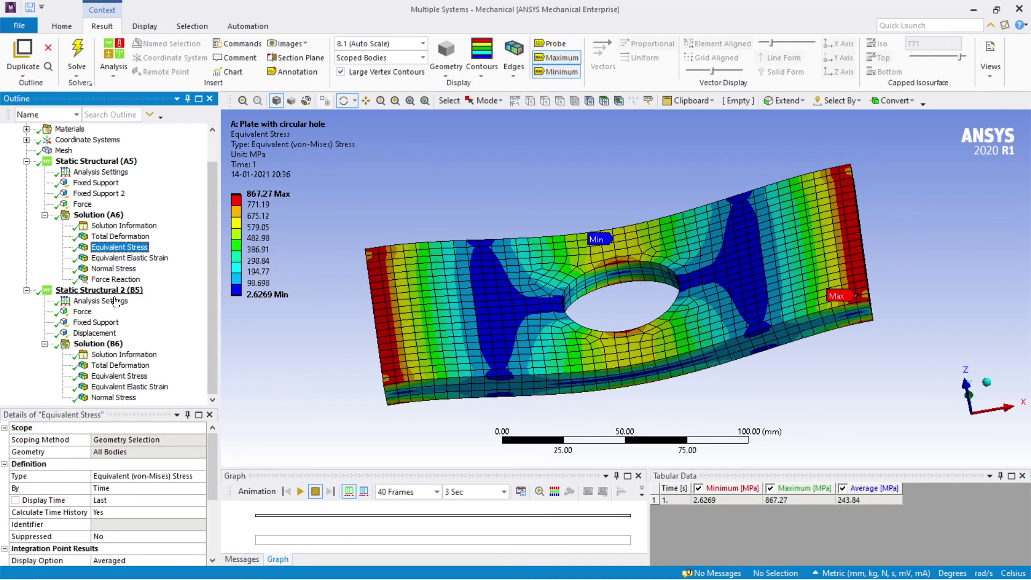
click(96, 333)
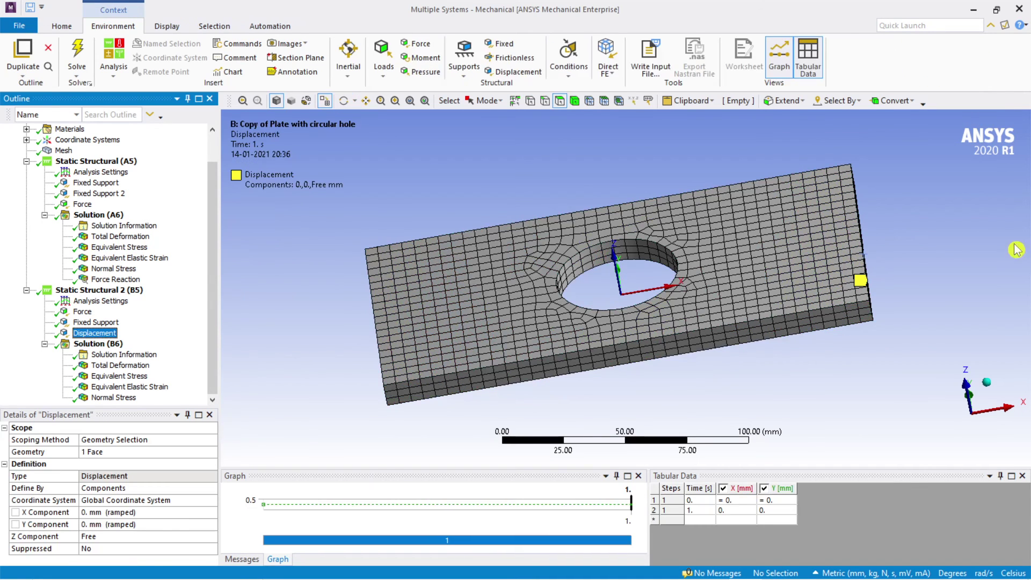
click(119, 376)
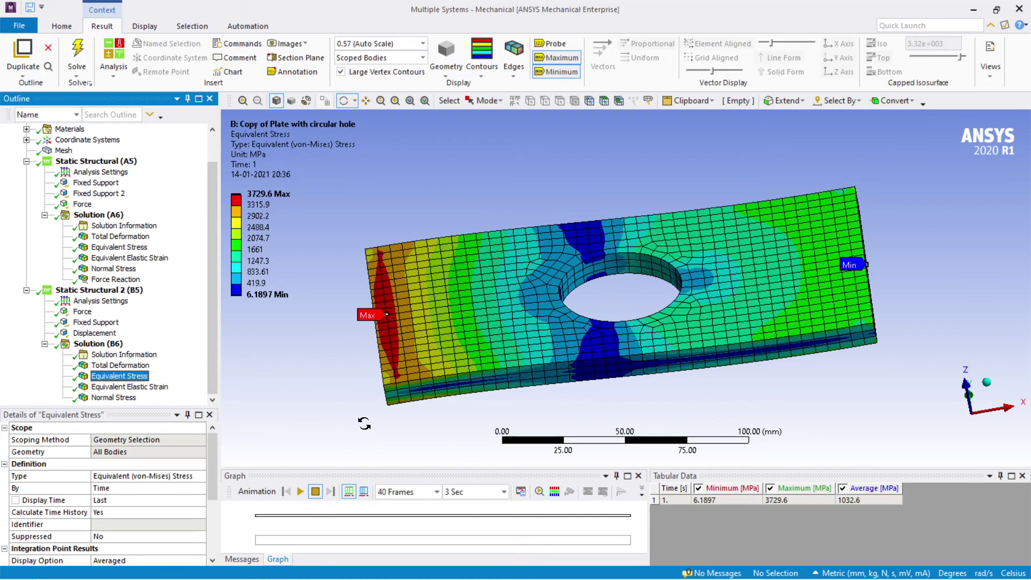
click(301, 492)
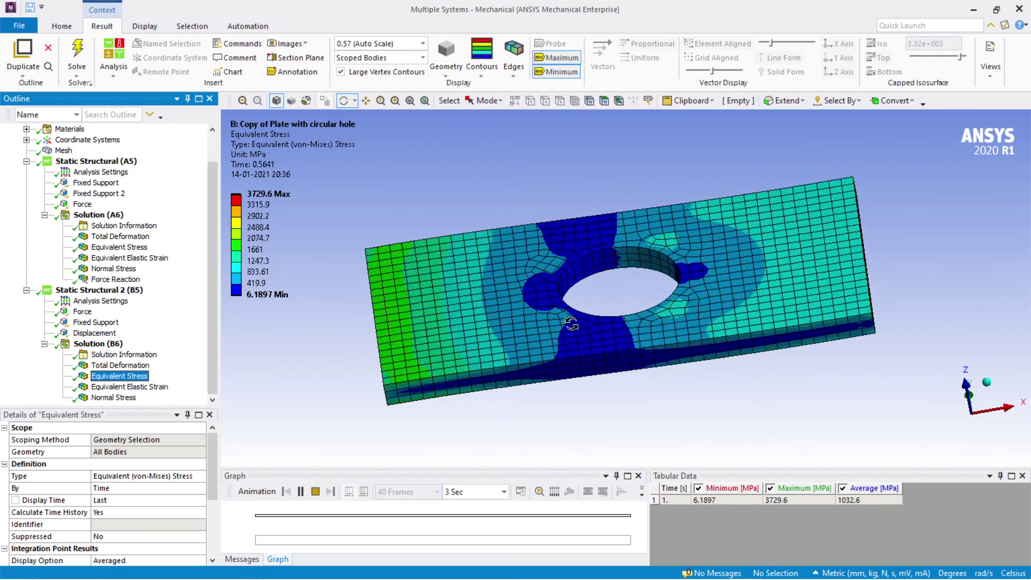
click(301, 492)
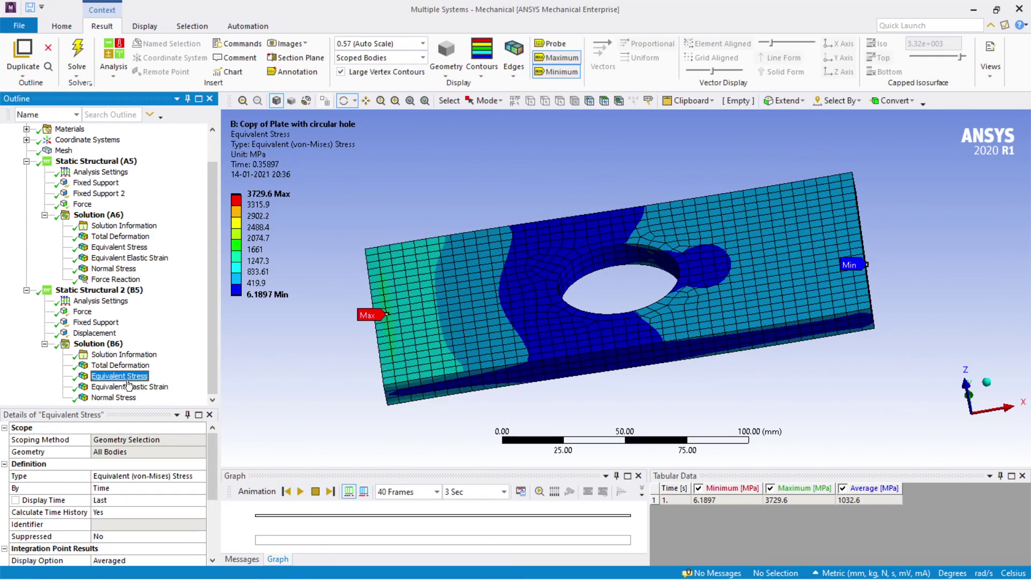
Review the Equivalent Elastic Strain and Normal Stress results of Solution (B6), examining the normal stress extremes at the fixed end face
click(135, 388)
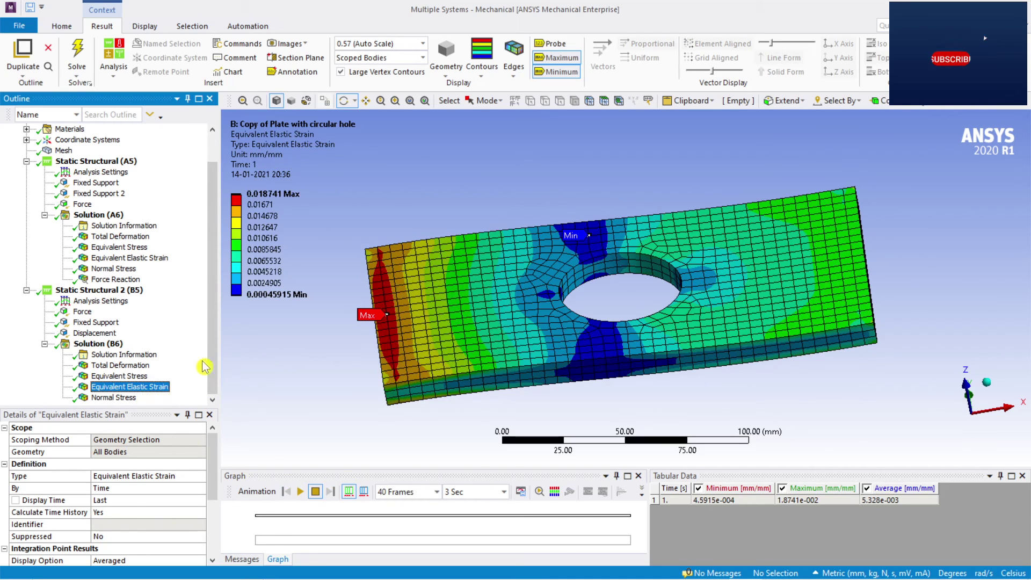
click(96, 398)
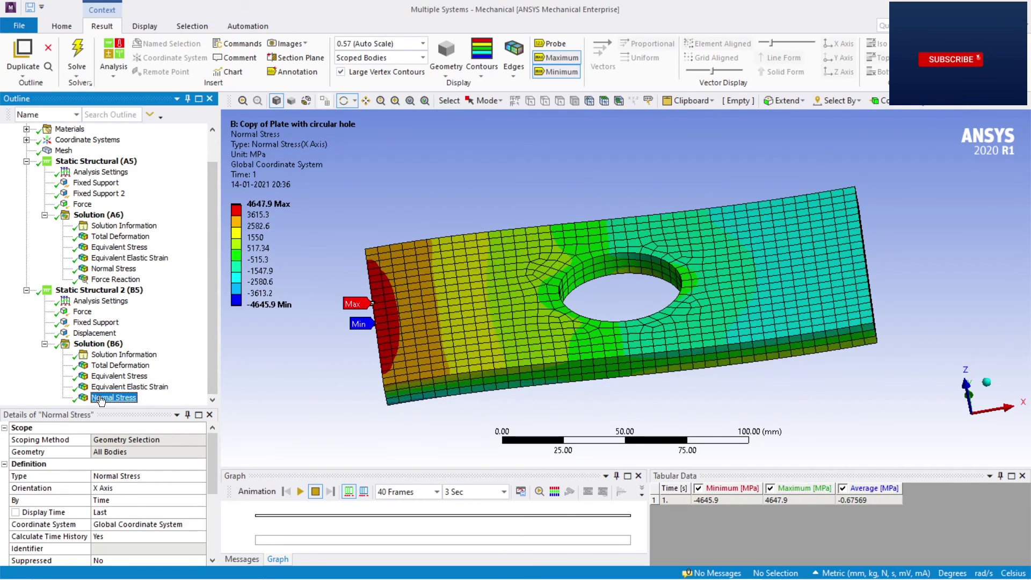
drag(377, 333, 470, 172)
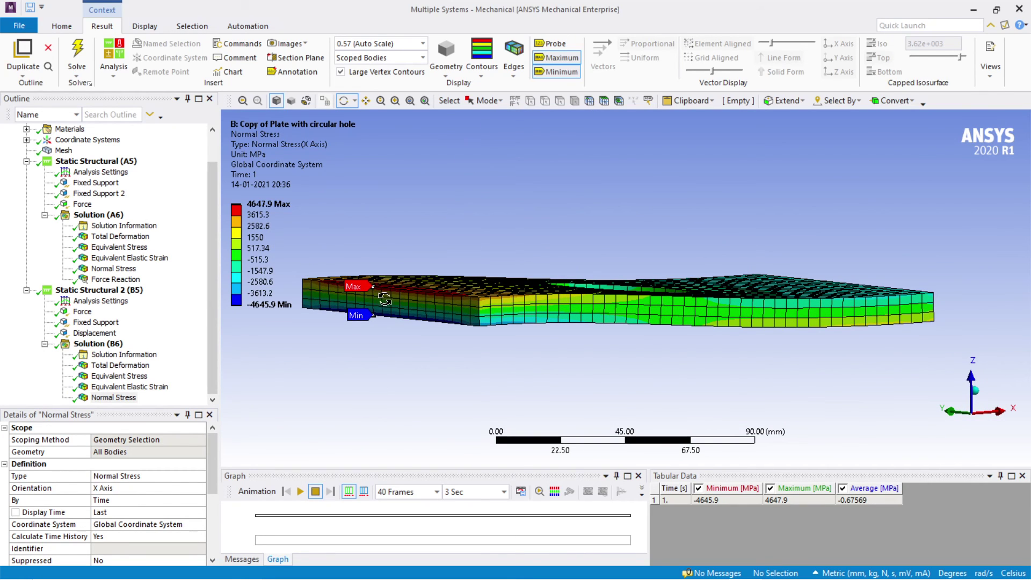
drag(342, 309, 352, 339)
scroll(363, 306, up, 3)
drag(371, 389, 429, 387)
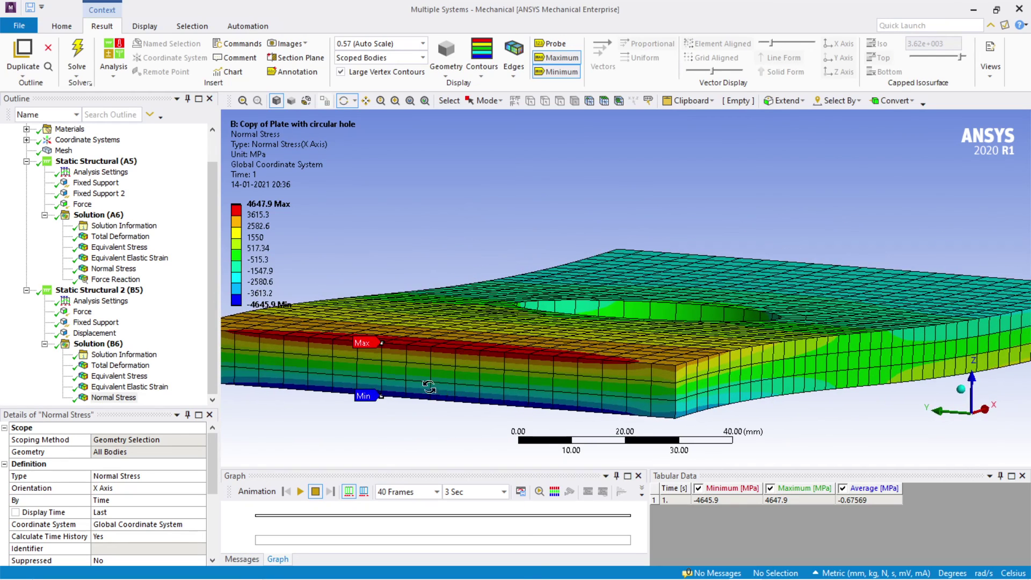
scroll(417, 371, down, 1)
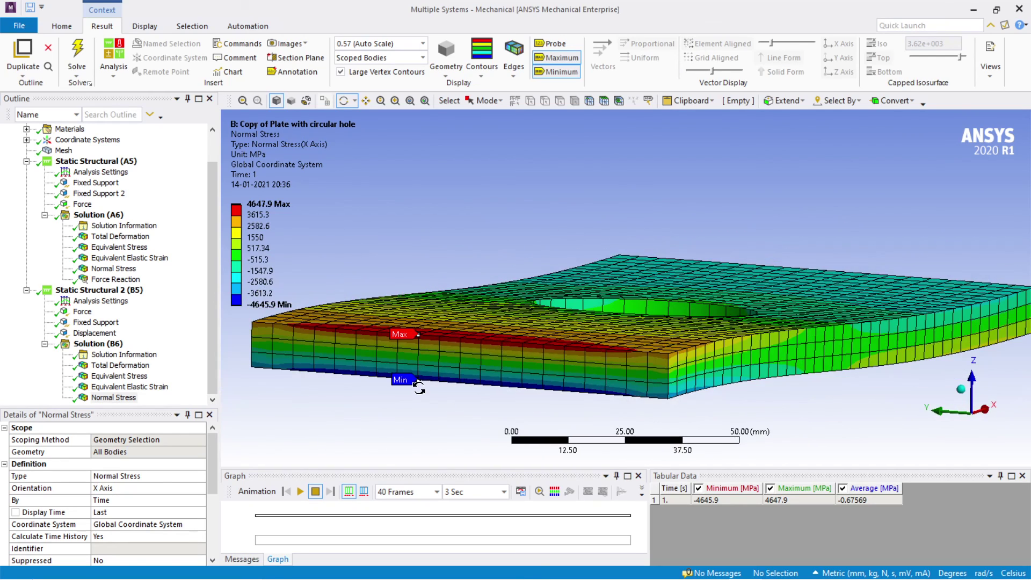
scroll(419, 388, down, 1)
drag(466, 406, 419, 435)
scroll(455, 414, down, 2)
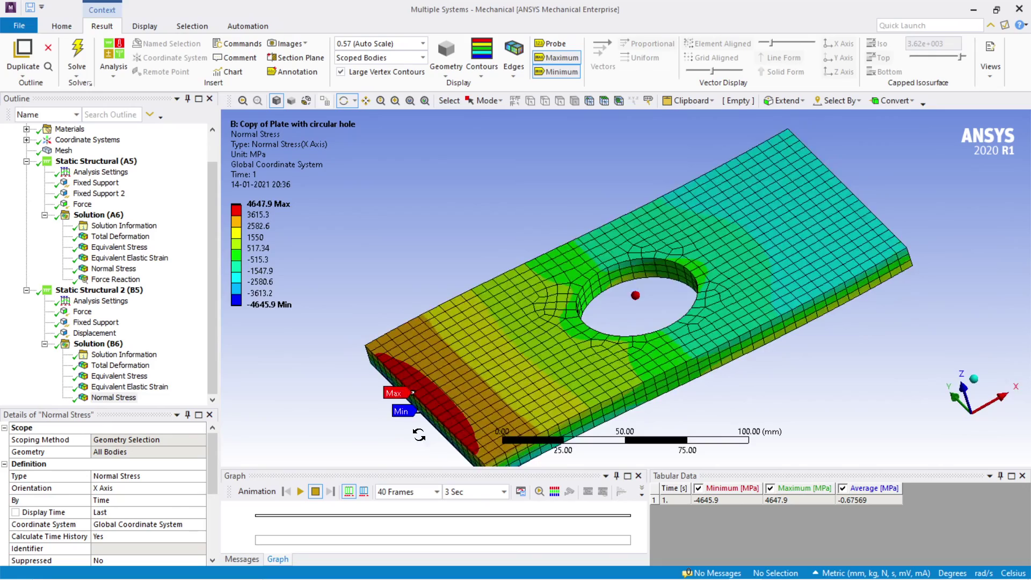
Display the Total Deformation result of Solution (A6) and examine the deformed shape of the plate fixed at both ends
click(141, 237)
drag(651, 341, 943, 400)
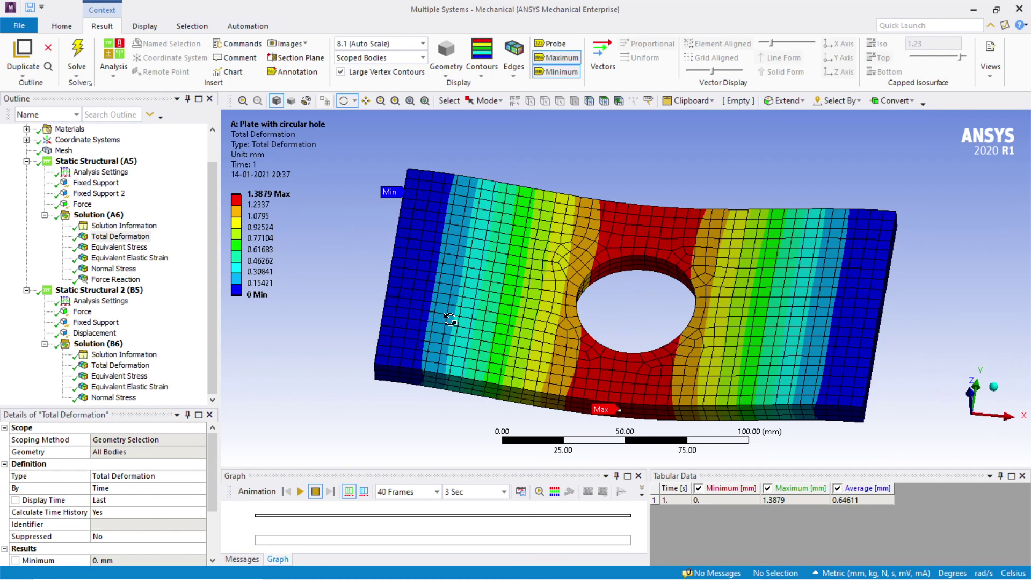
drag(334, 276, 340, 267)
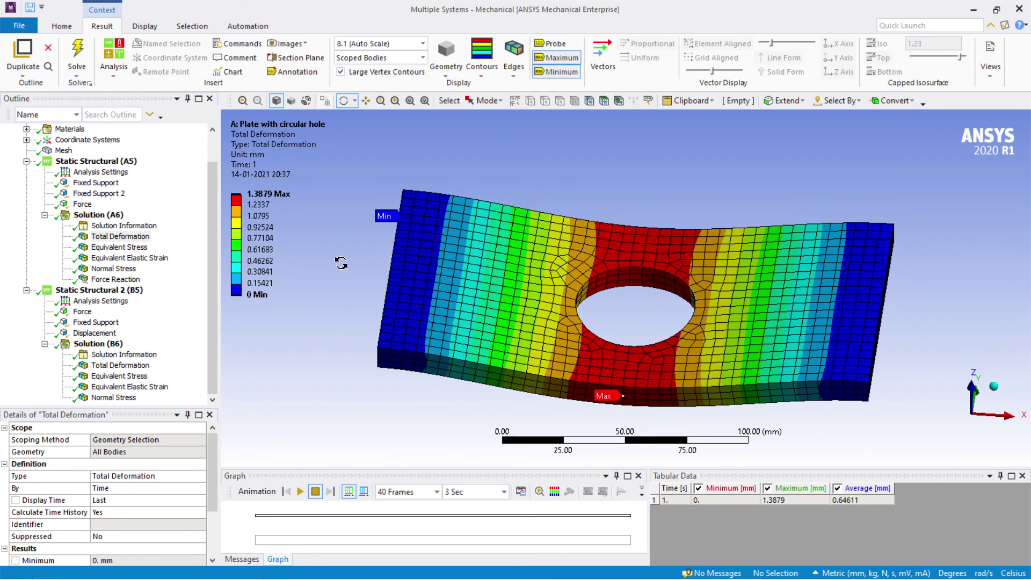
click(61, 26)
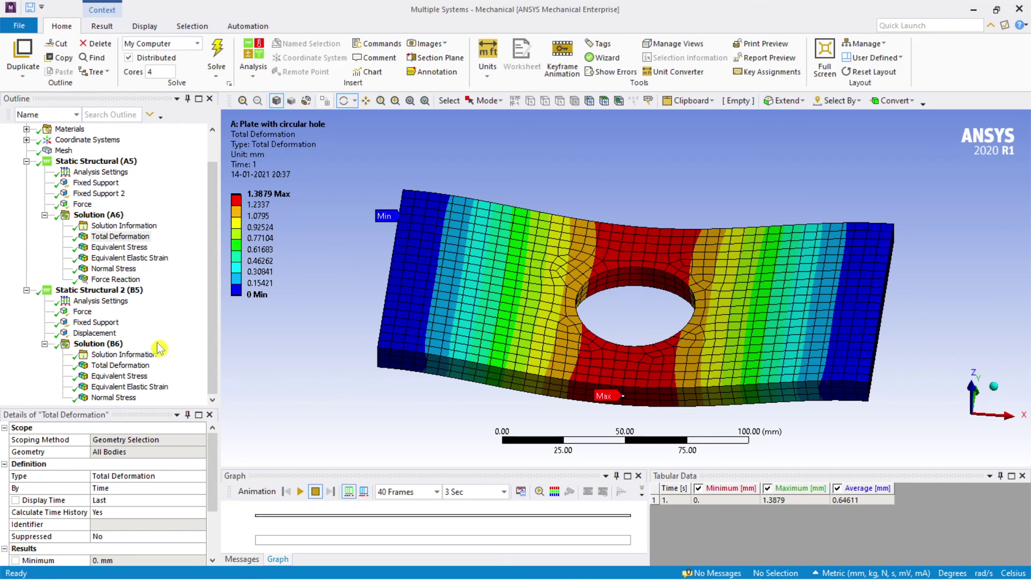
drag(317, 374, 319, 373)
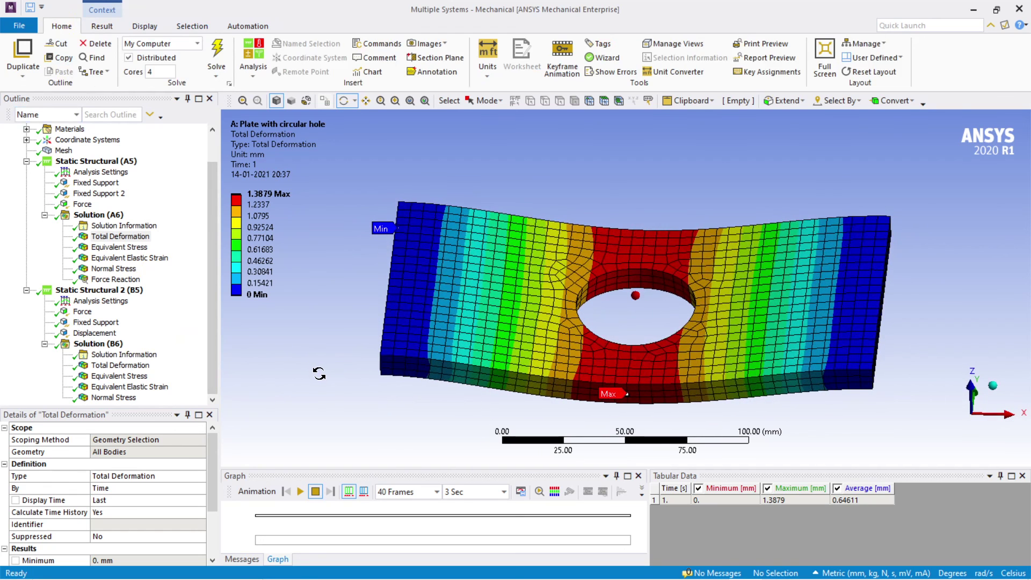